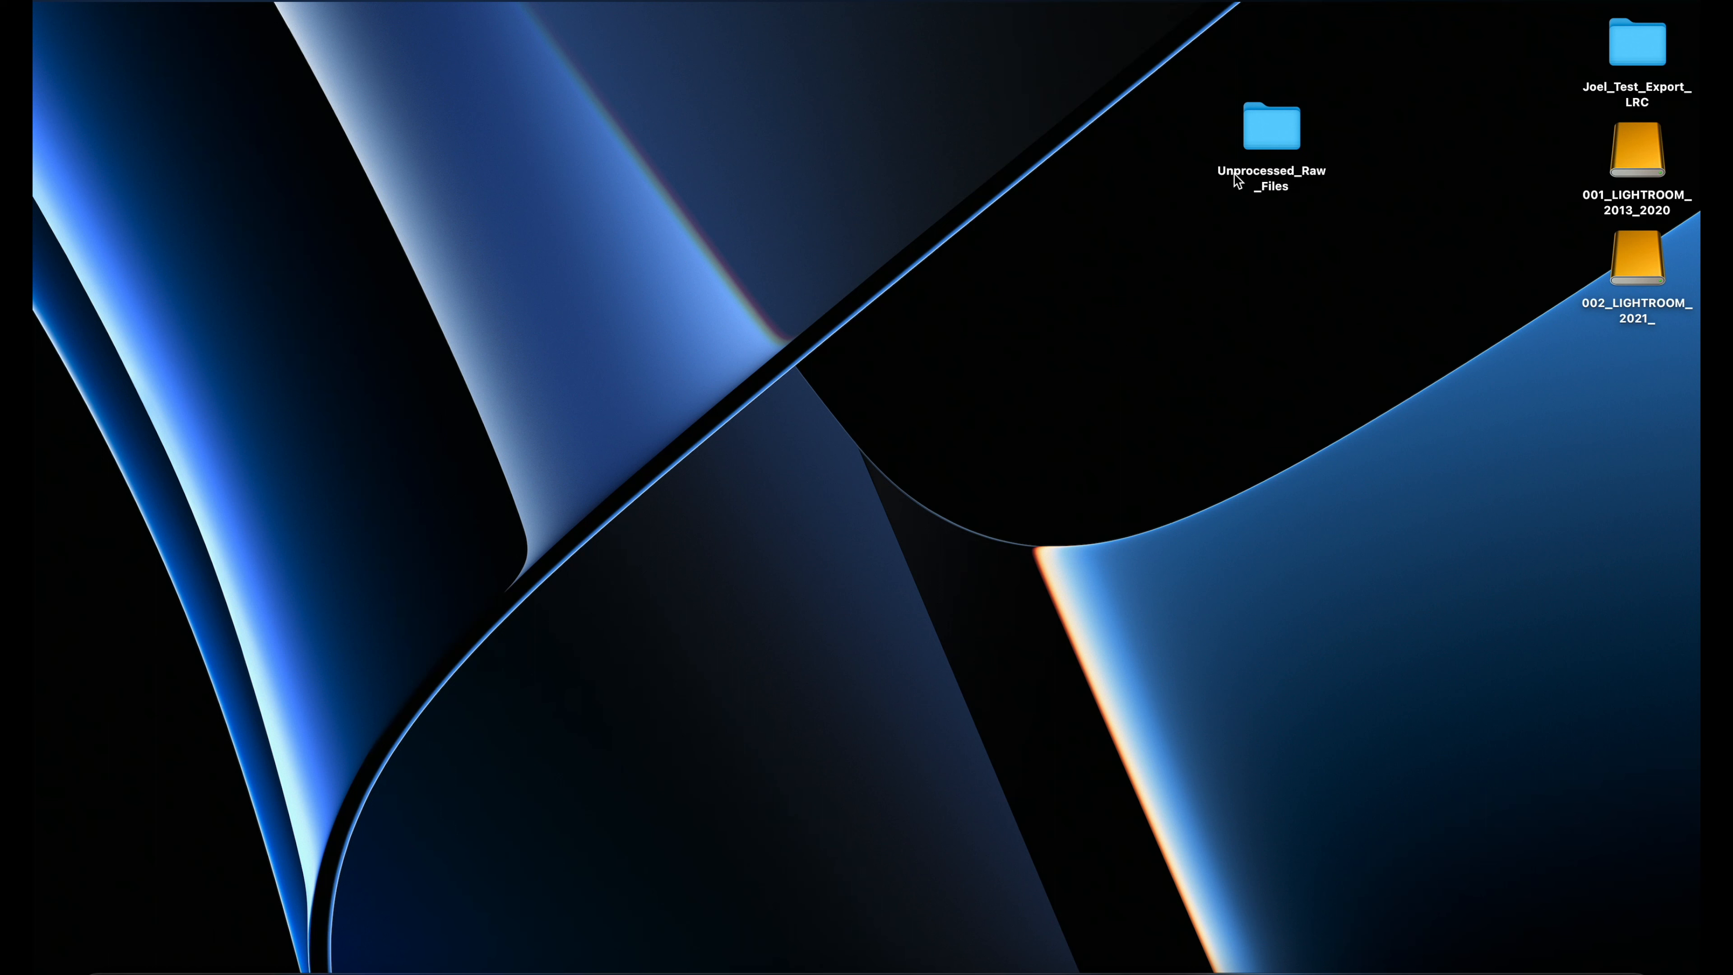
# - Open the Unprocessed_Raw_Files folder and preview the raw photo _DSF7816.RAF
pyautogui.doubleClick(1274, 141)
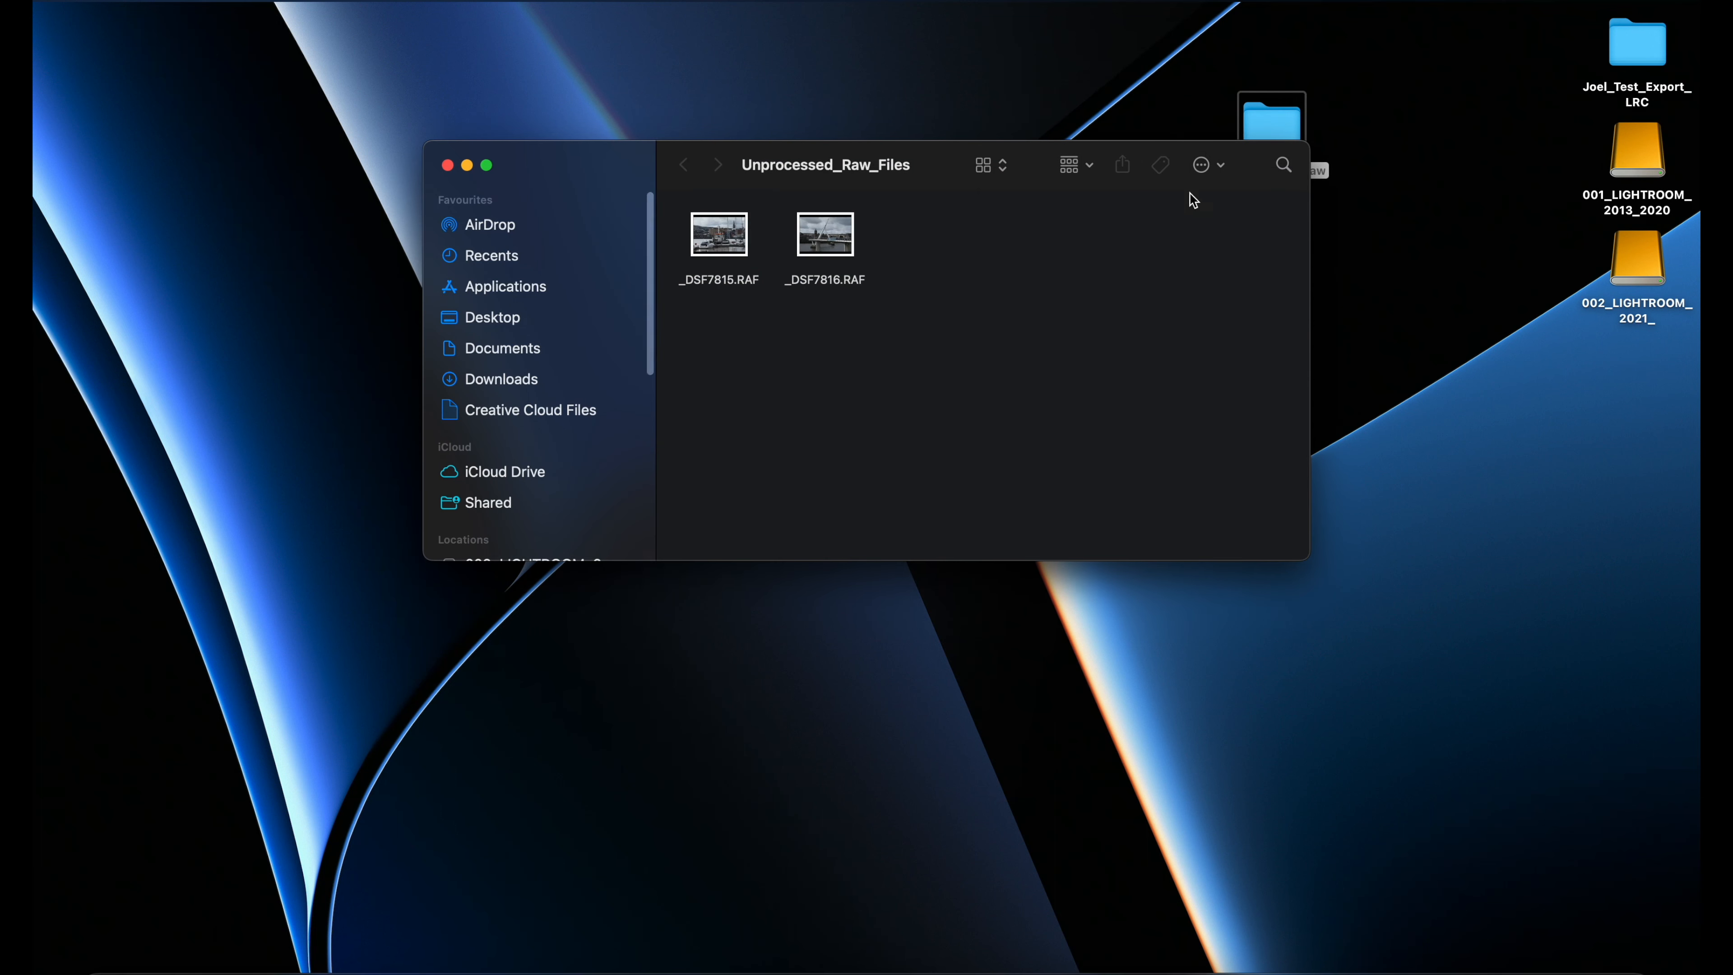
pyautogui.click(836, 236)
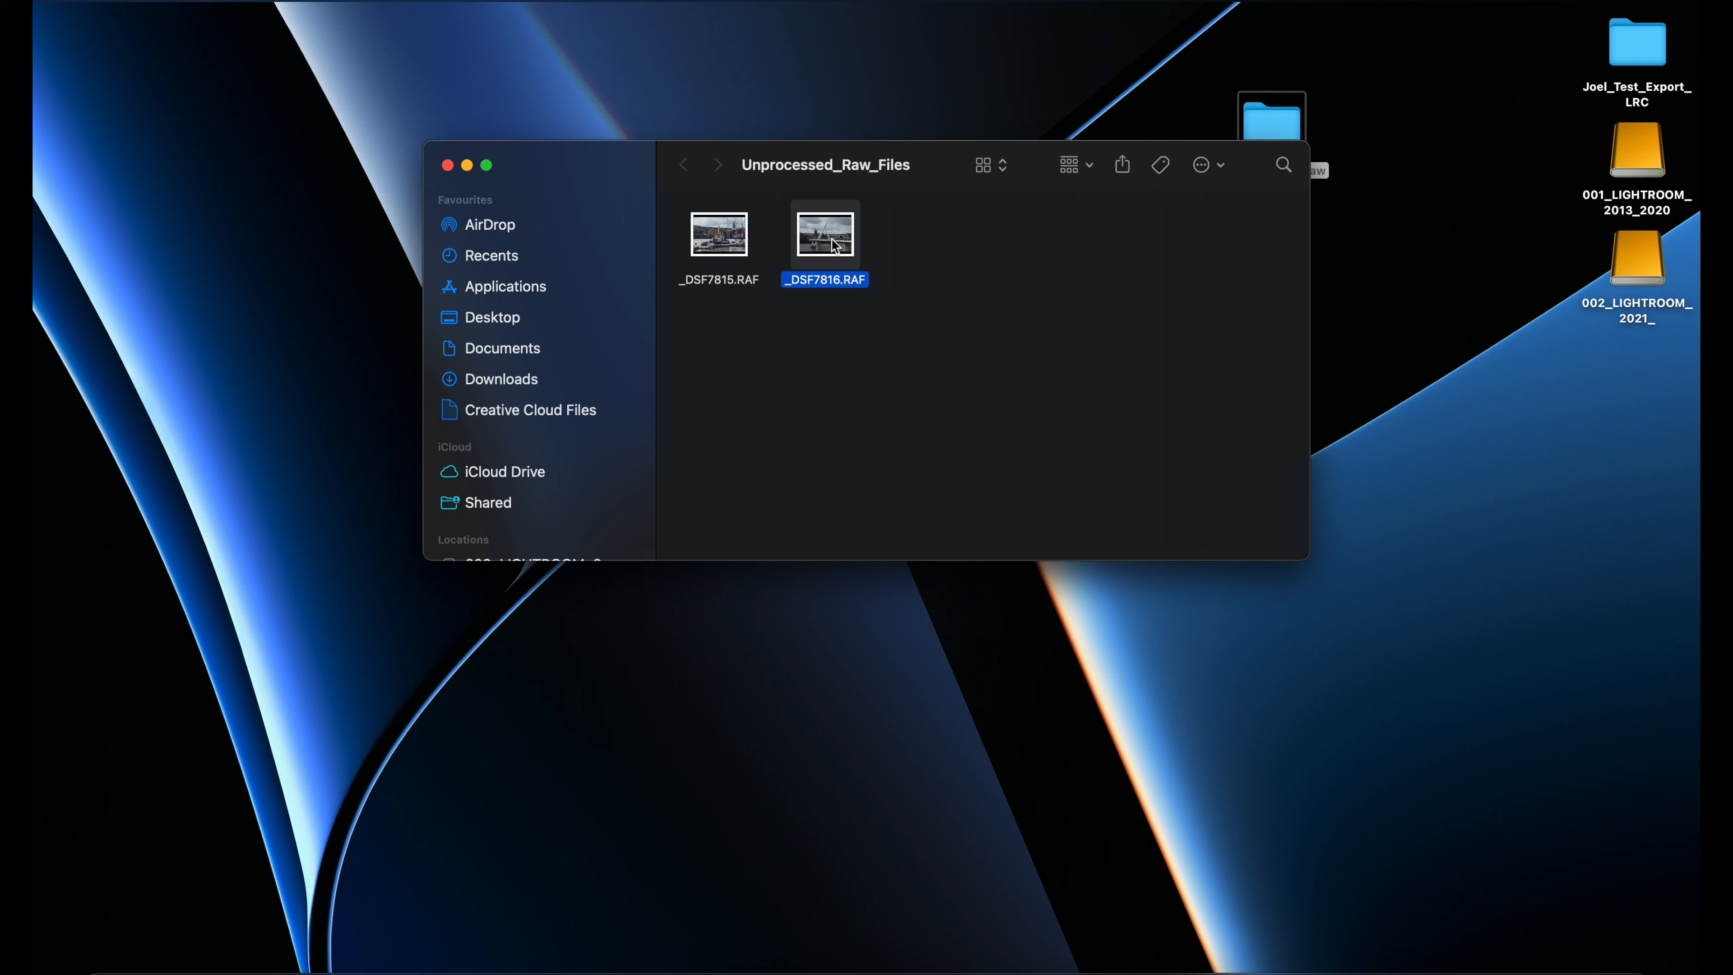
pyautogui.press('space')
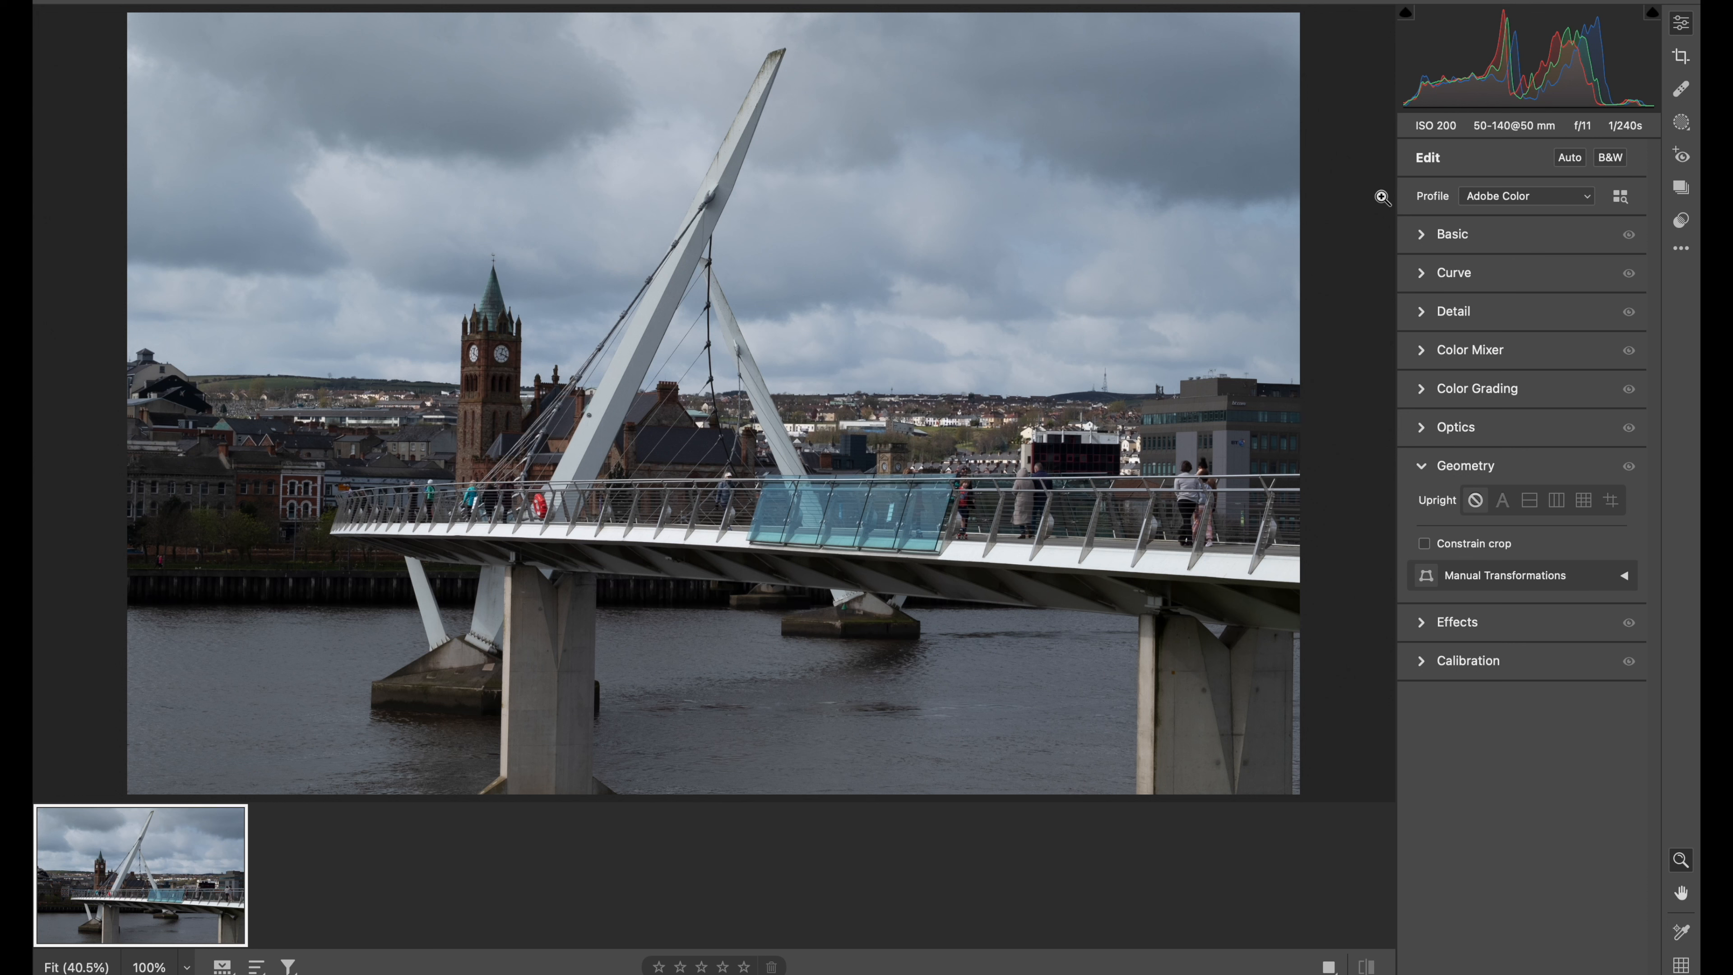
# - Apply automatic tonal adjustments to the bridge photo and enable lens profile corrections
pyautogui.click(1569, 158)
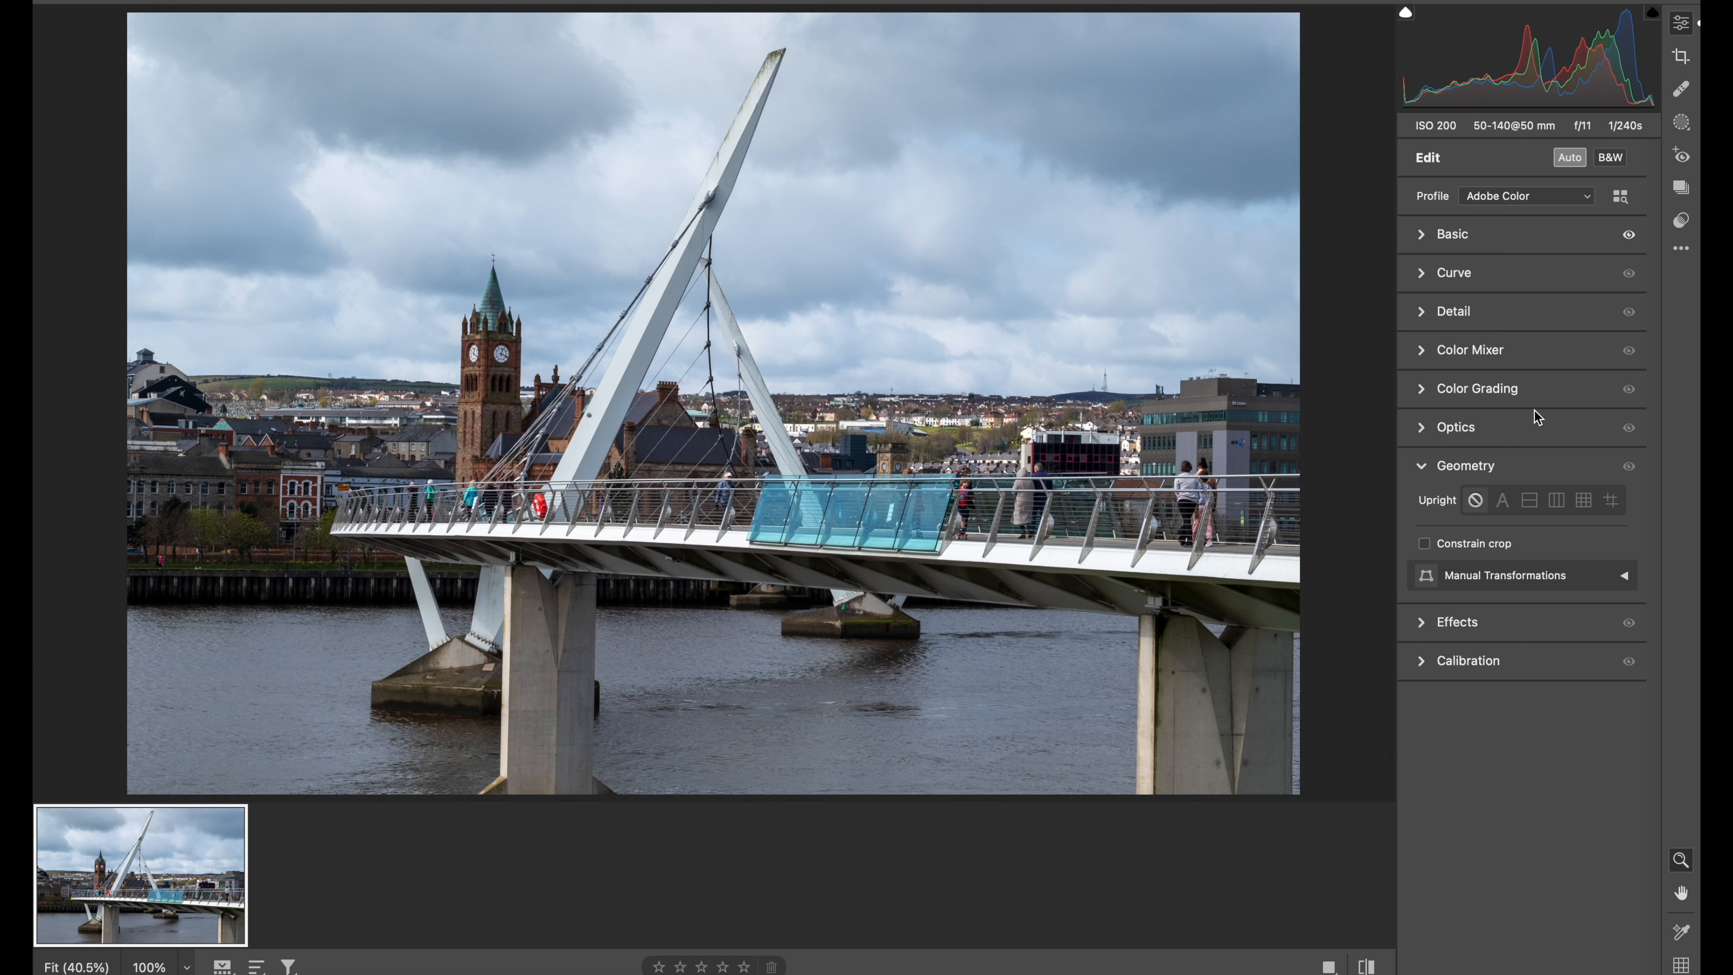
pyautogui.click(1426, 433)
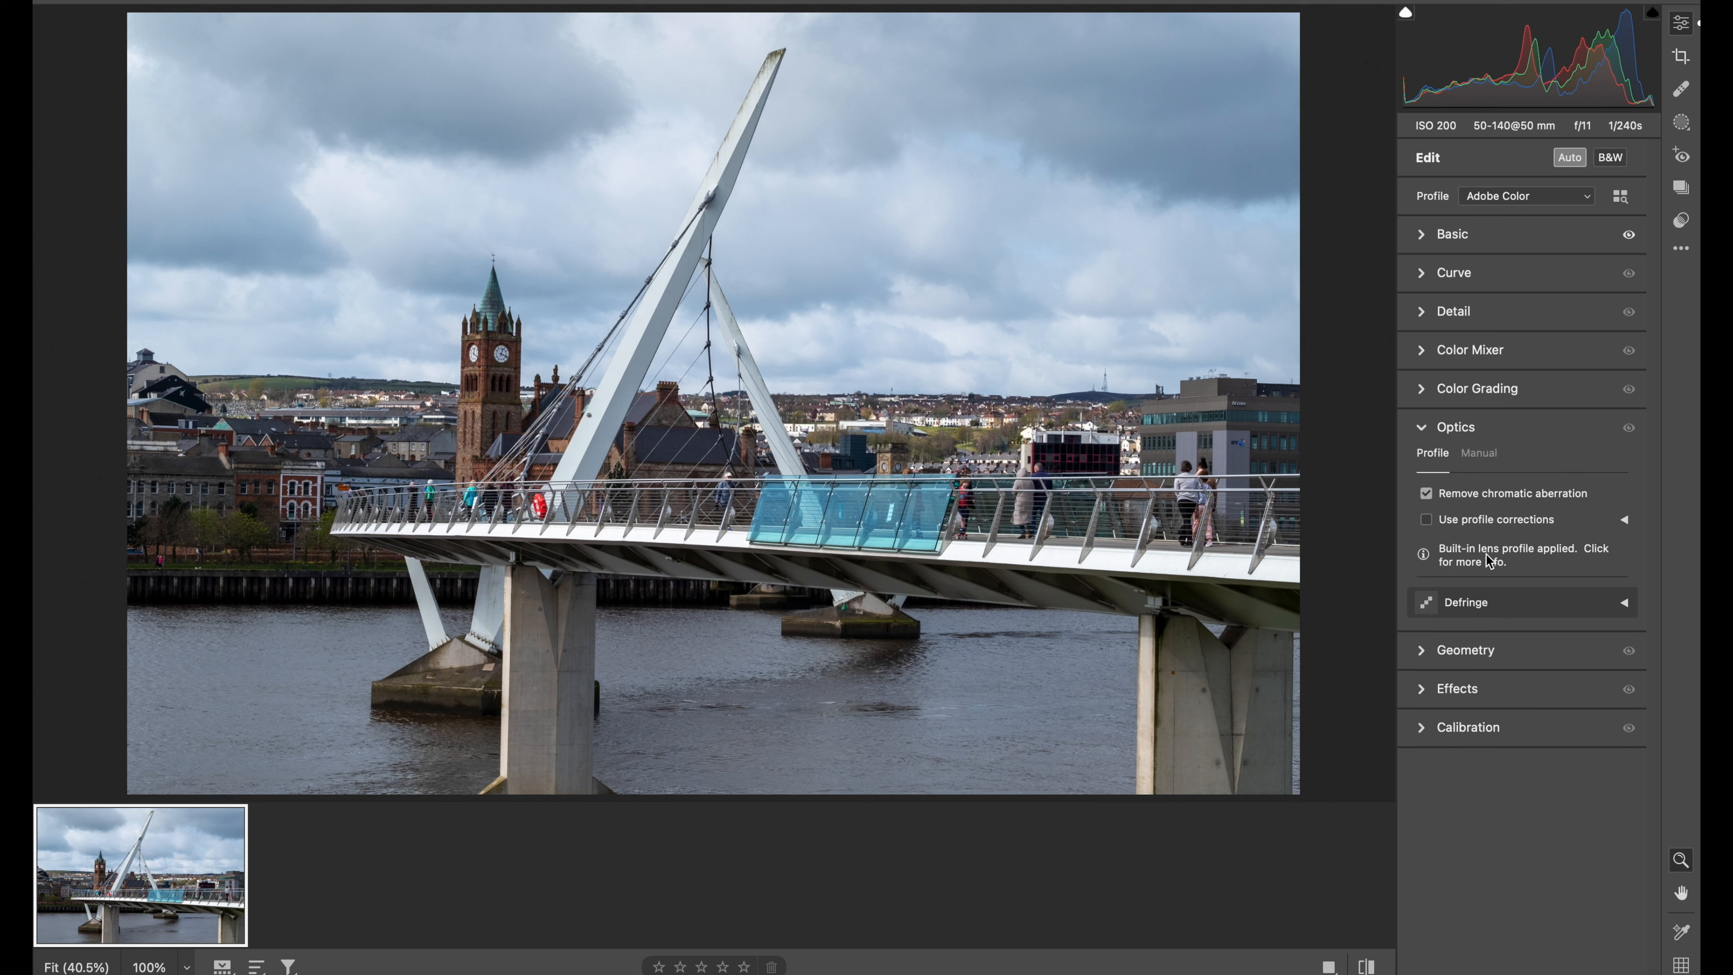
pyautogui.click(1426, 520)
# - Correct the photo's perspective with the Auto Upright geometry option
pyautogui.click(1426, 654)
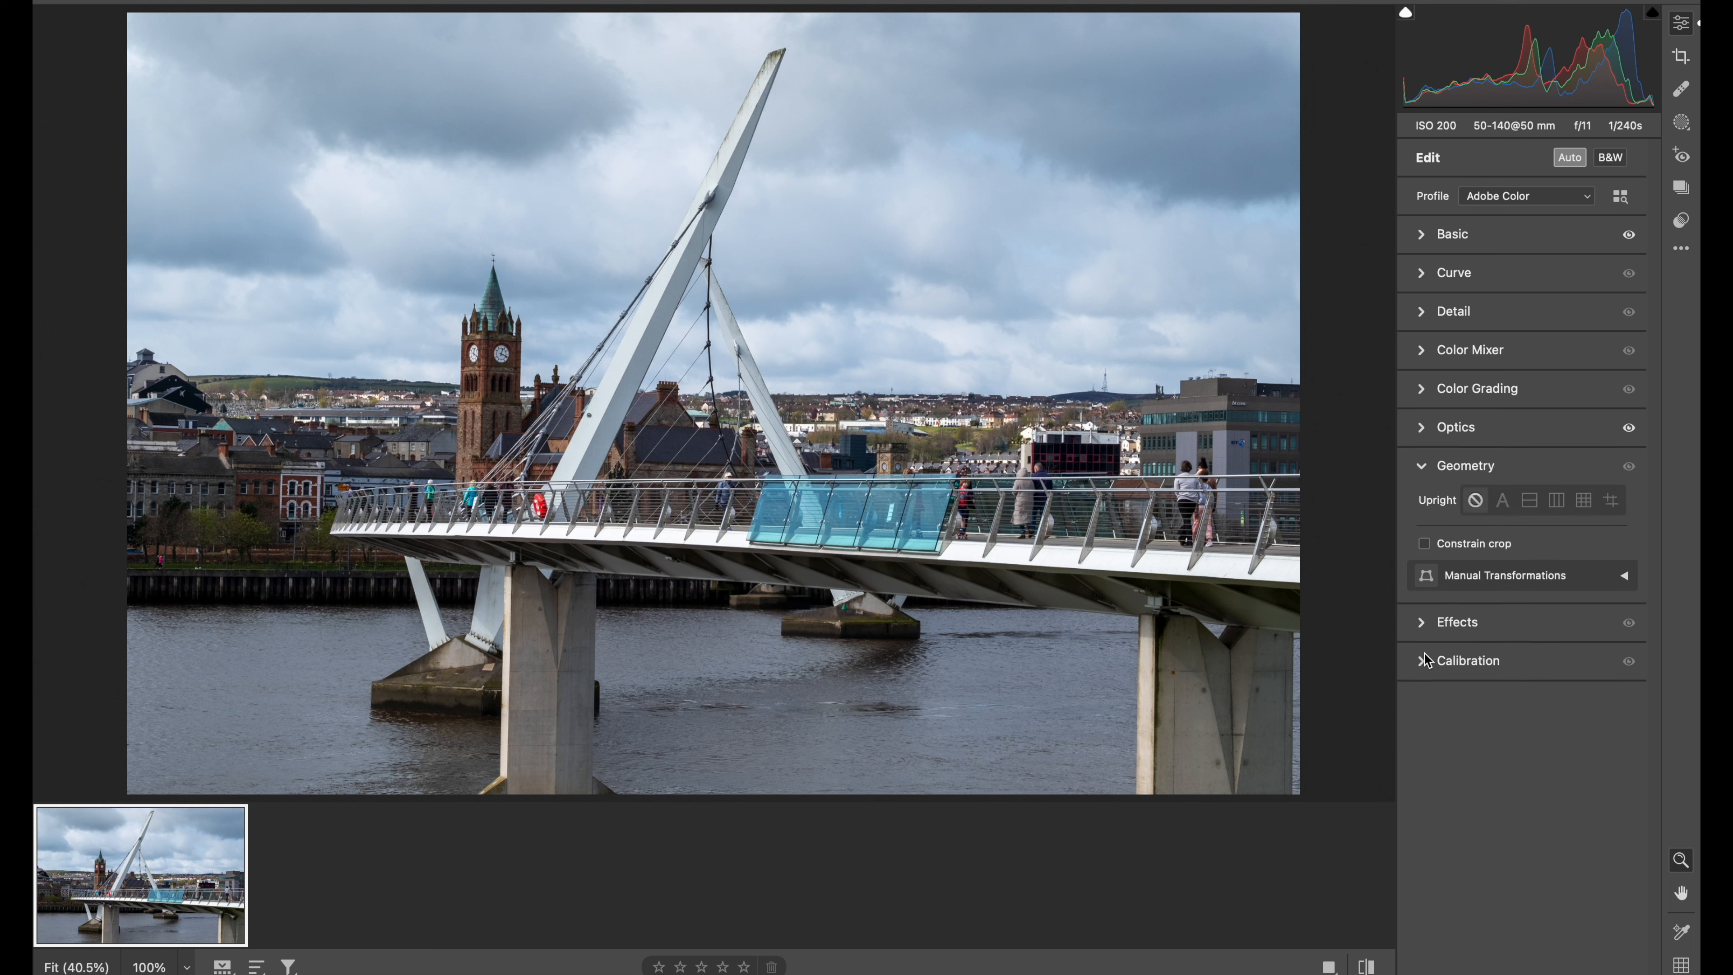
pyautogui.click(1503, 505)
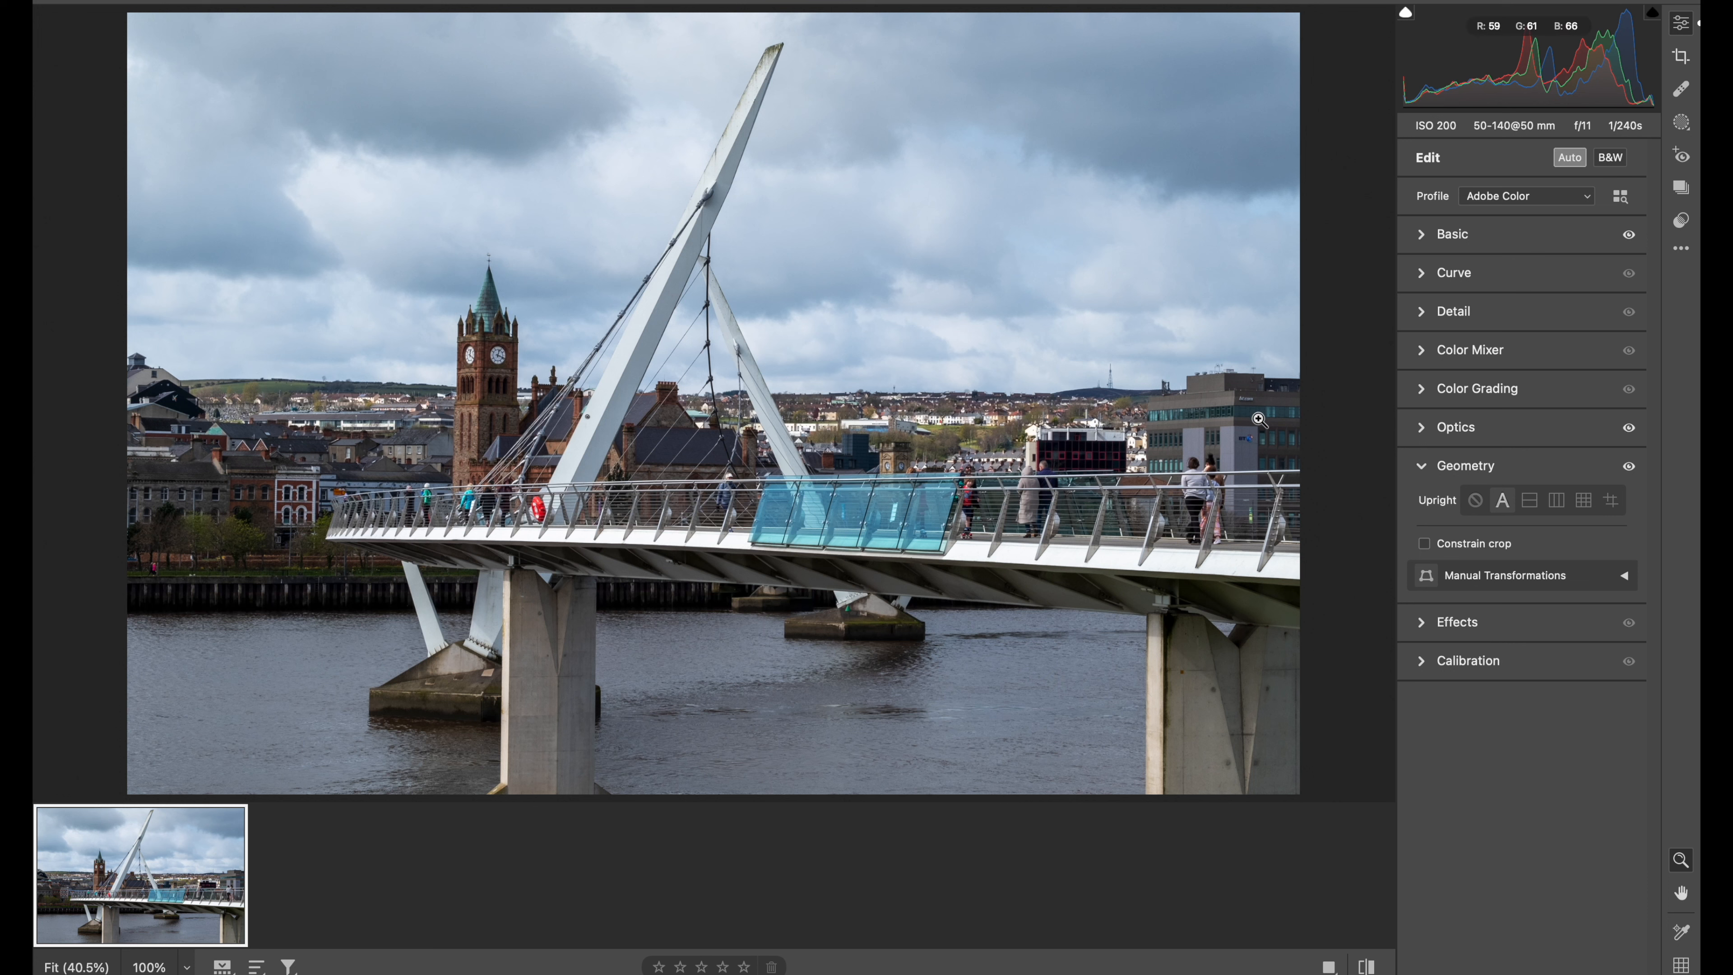
# - Set a custom white balance by sampling the neutral grey deck of the bridge near the pedestrians
pyautogui.click(1186, 452)
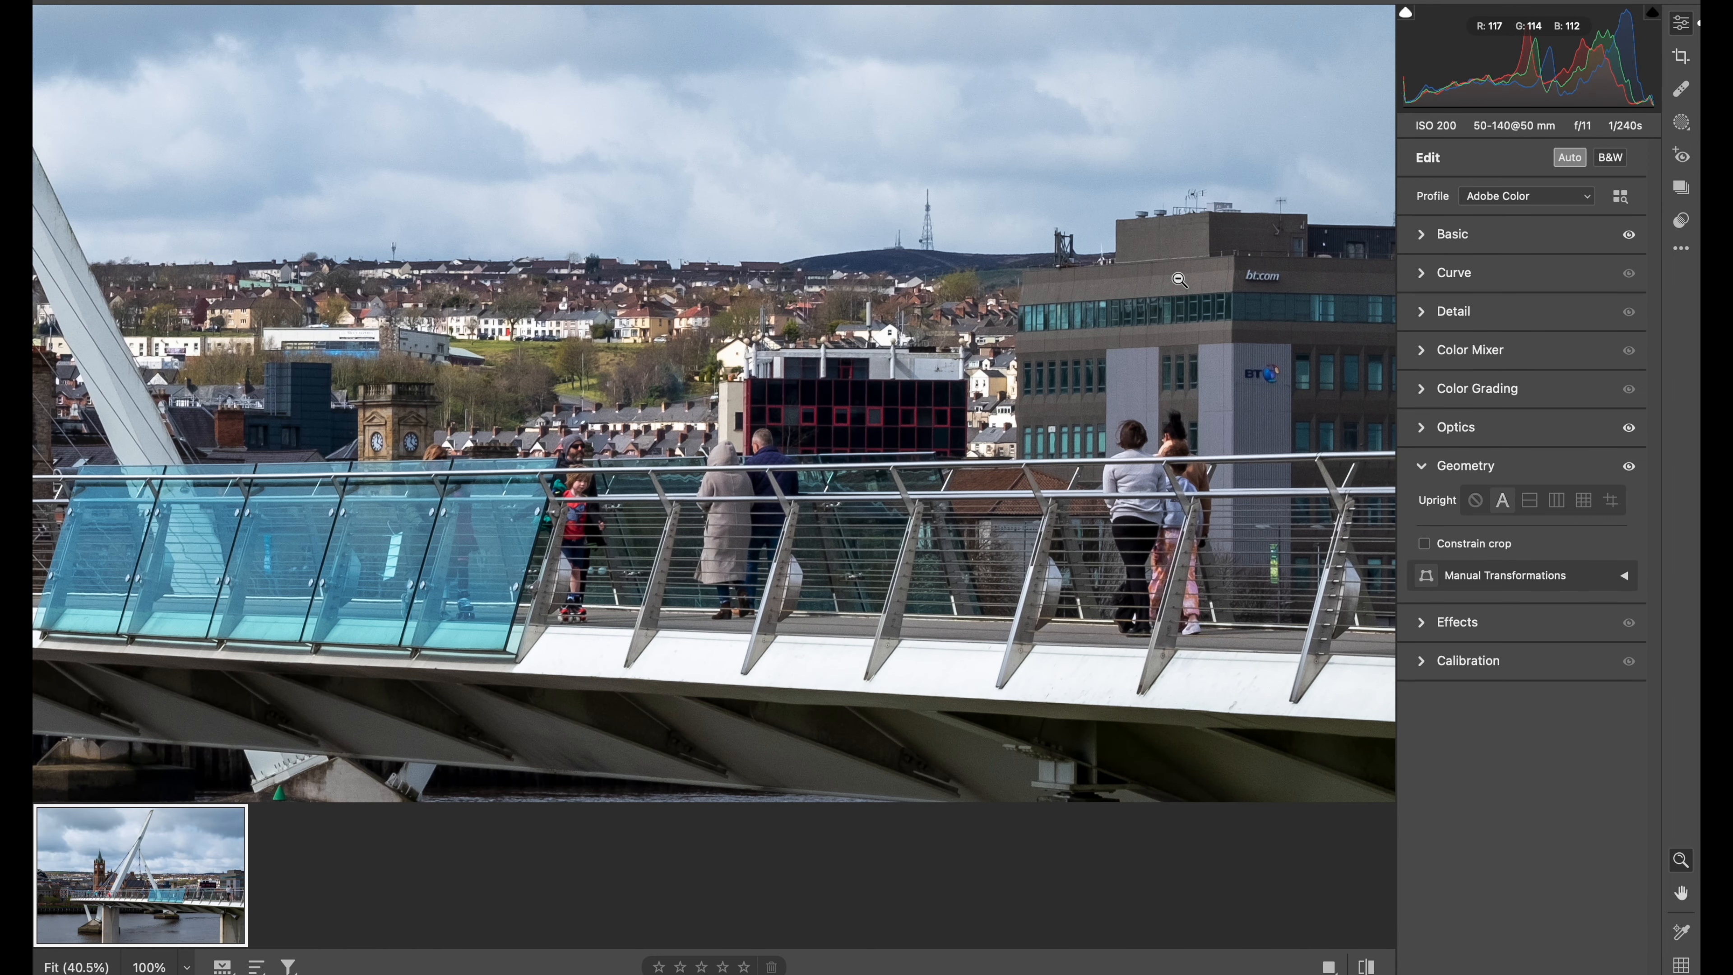
pyautogui.click(1425, 234)
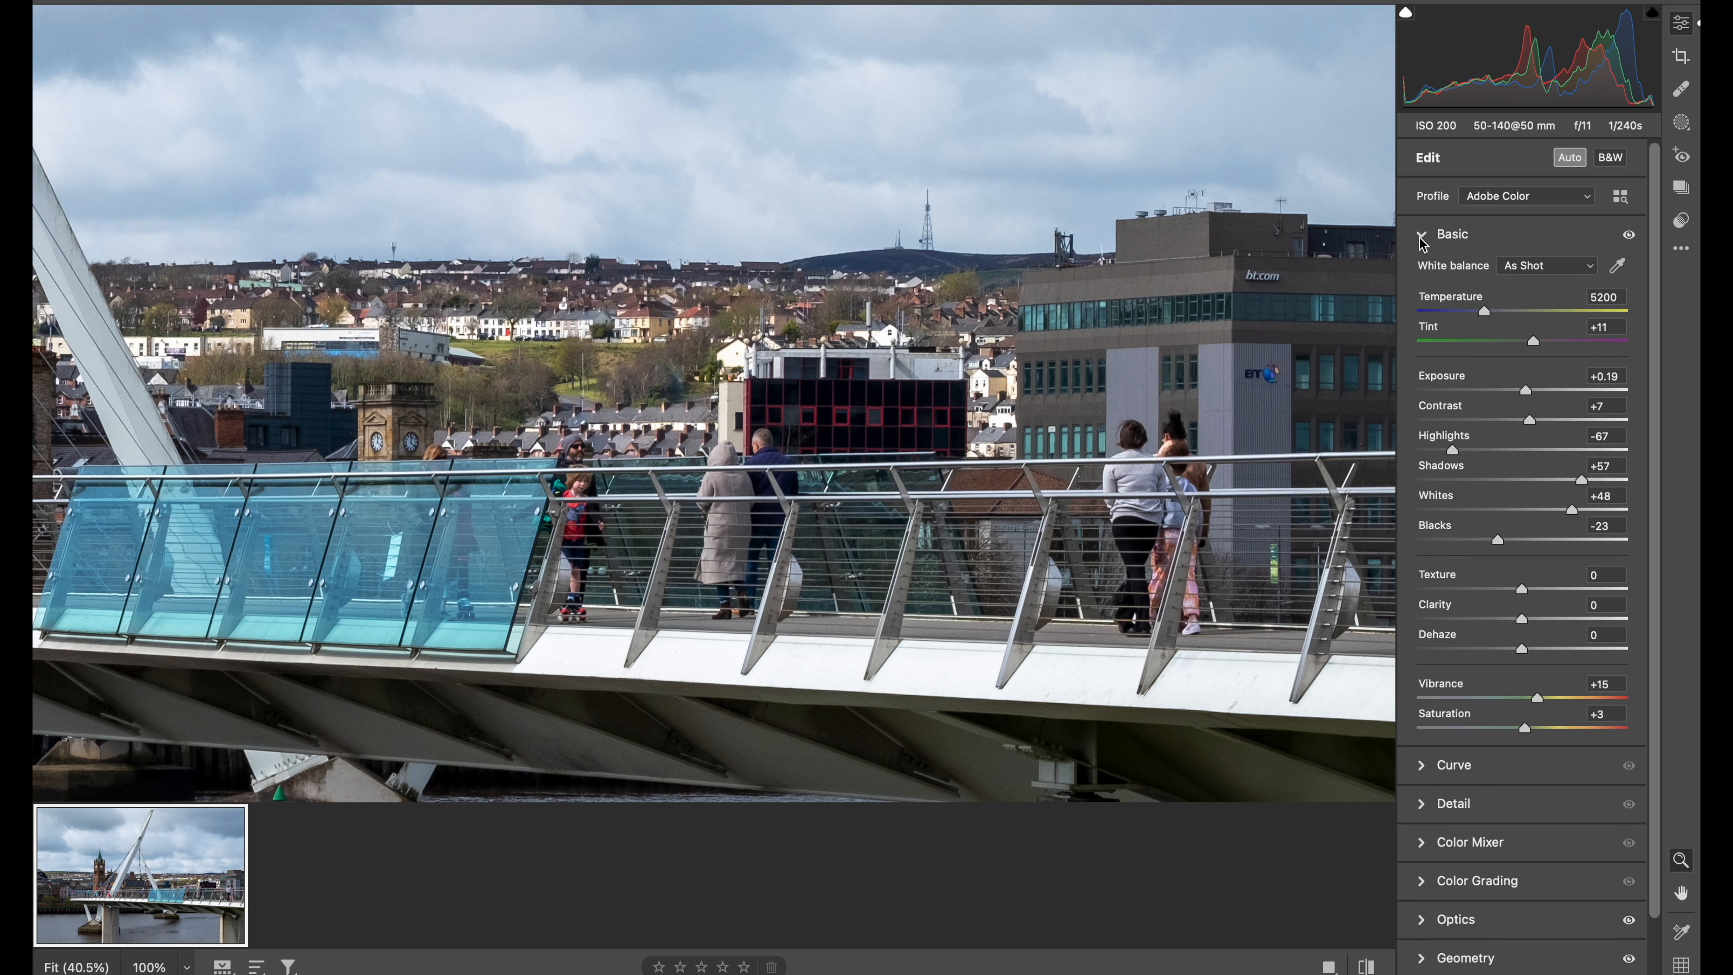
pyautogui.click(1618, 267)
pyautogui.scroll(-1, 1219, 240)
pyautogui.scroll(-5, 1225, 232)
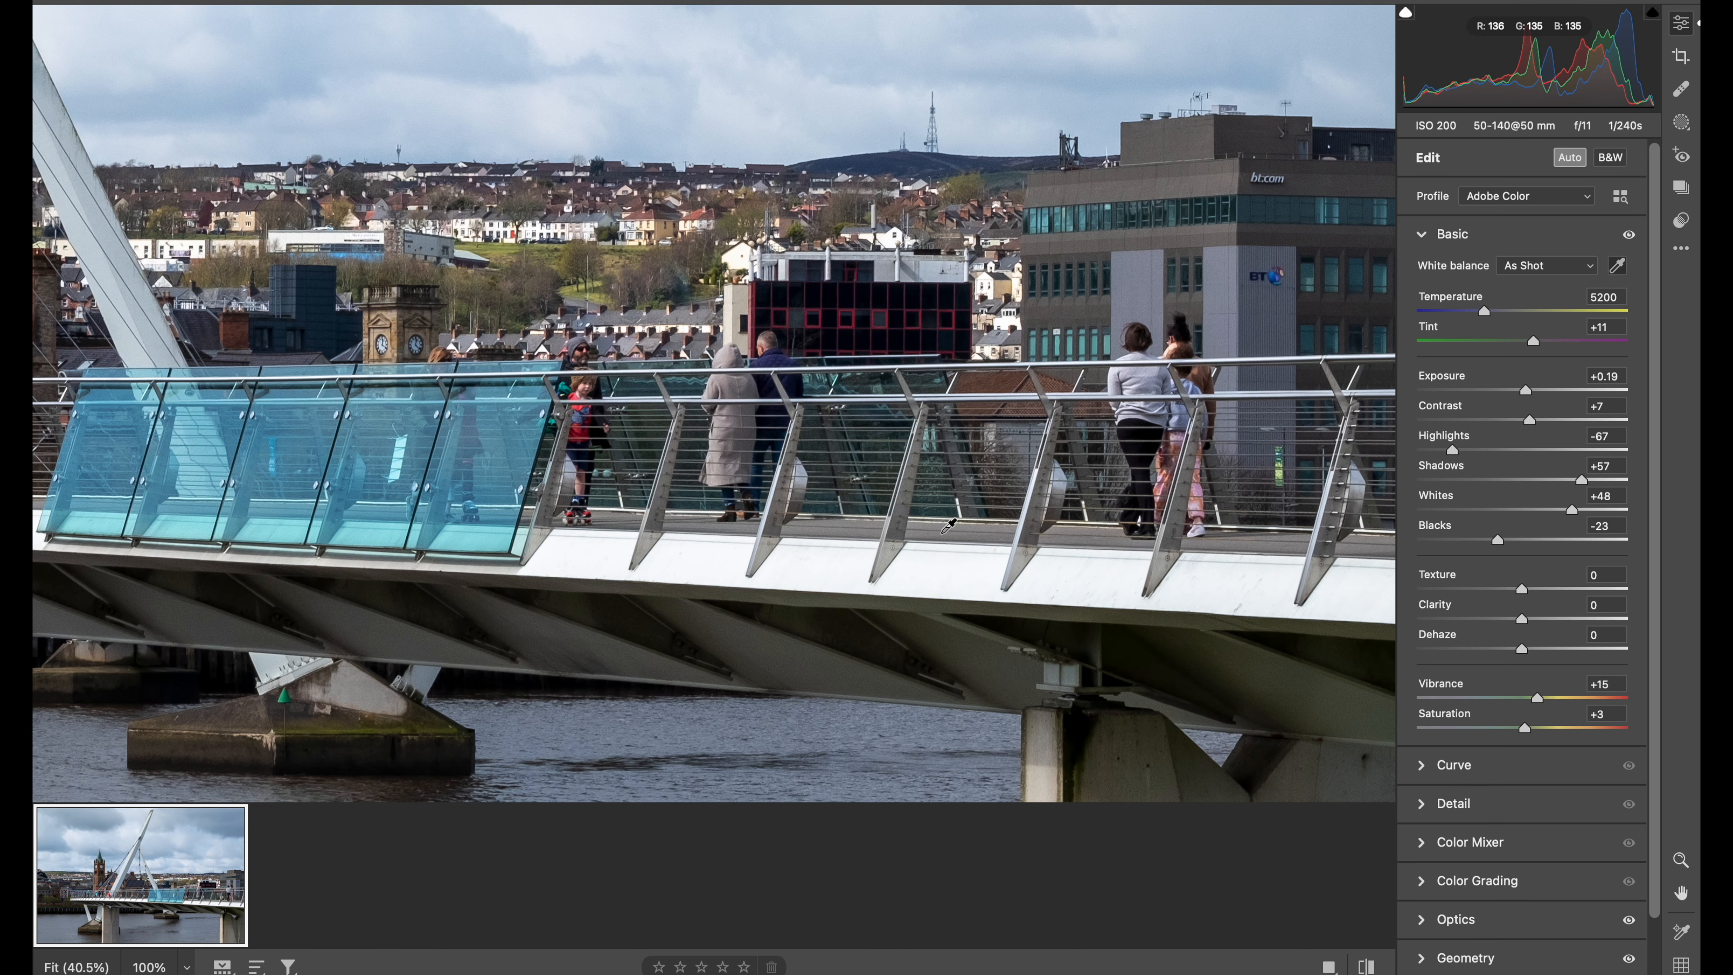
pyautogui.click(945, 530)
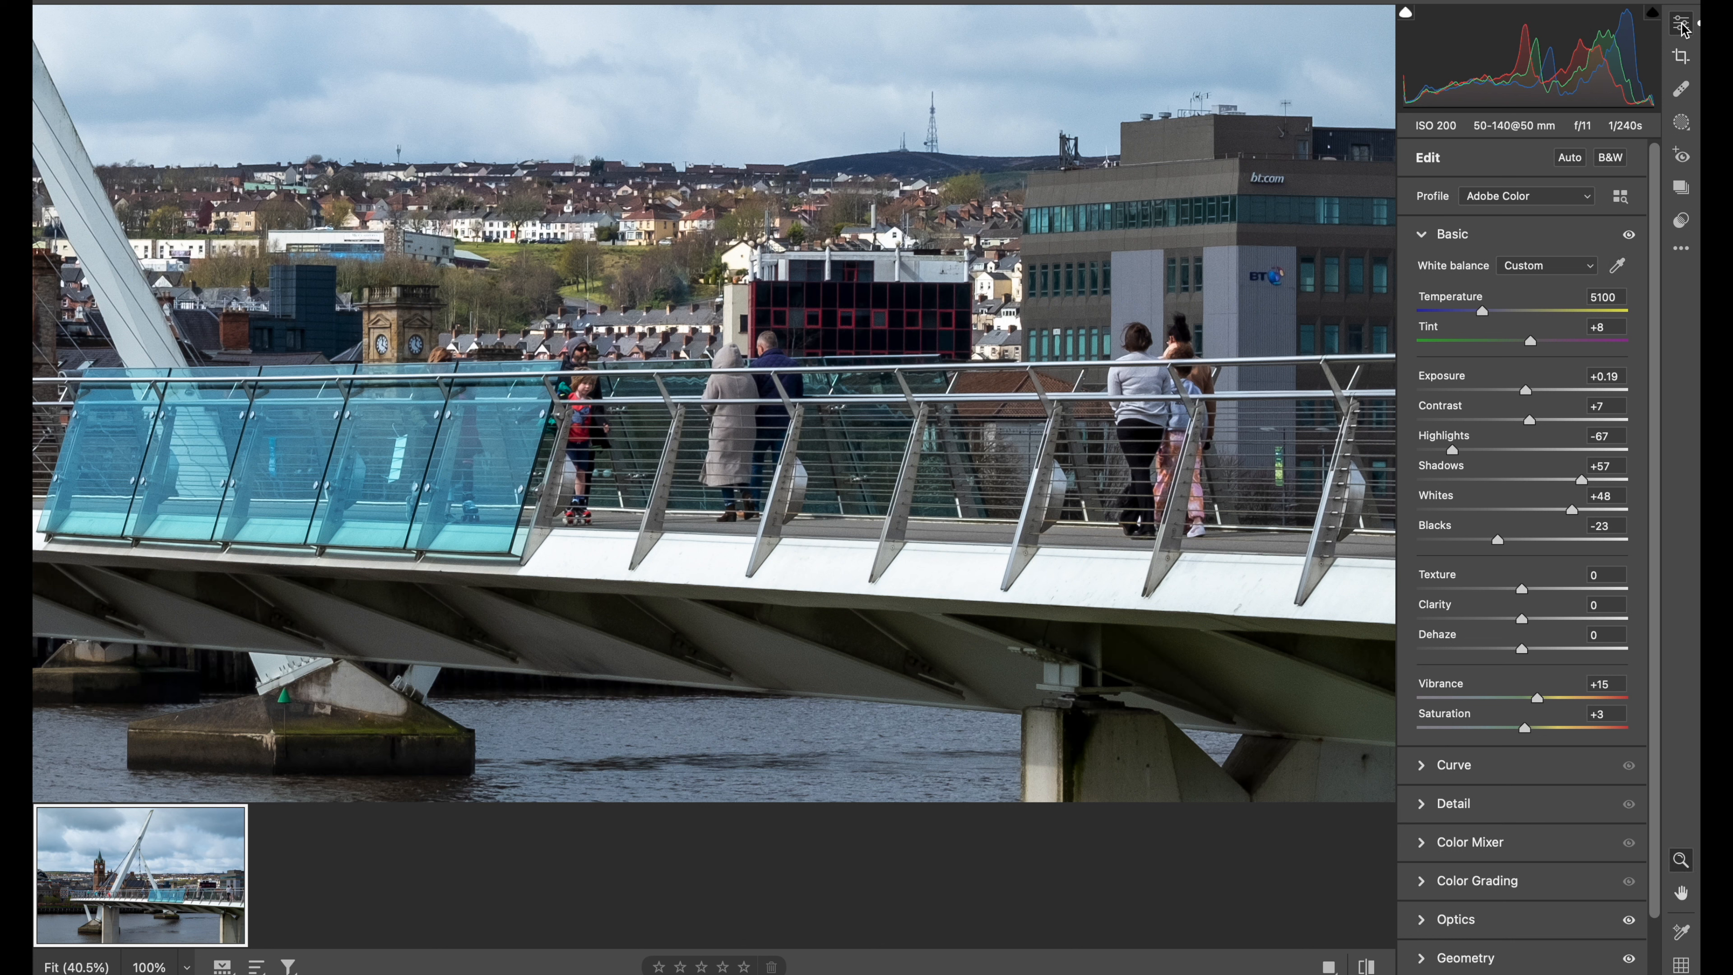
pyautogui.press('z')
pyautogui.keyDown('alt'); pyautogui.click(898, 264); pyautogui.keyUp('alt')
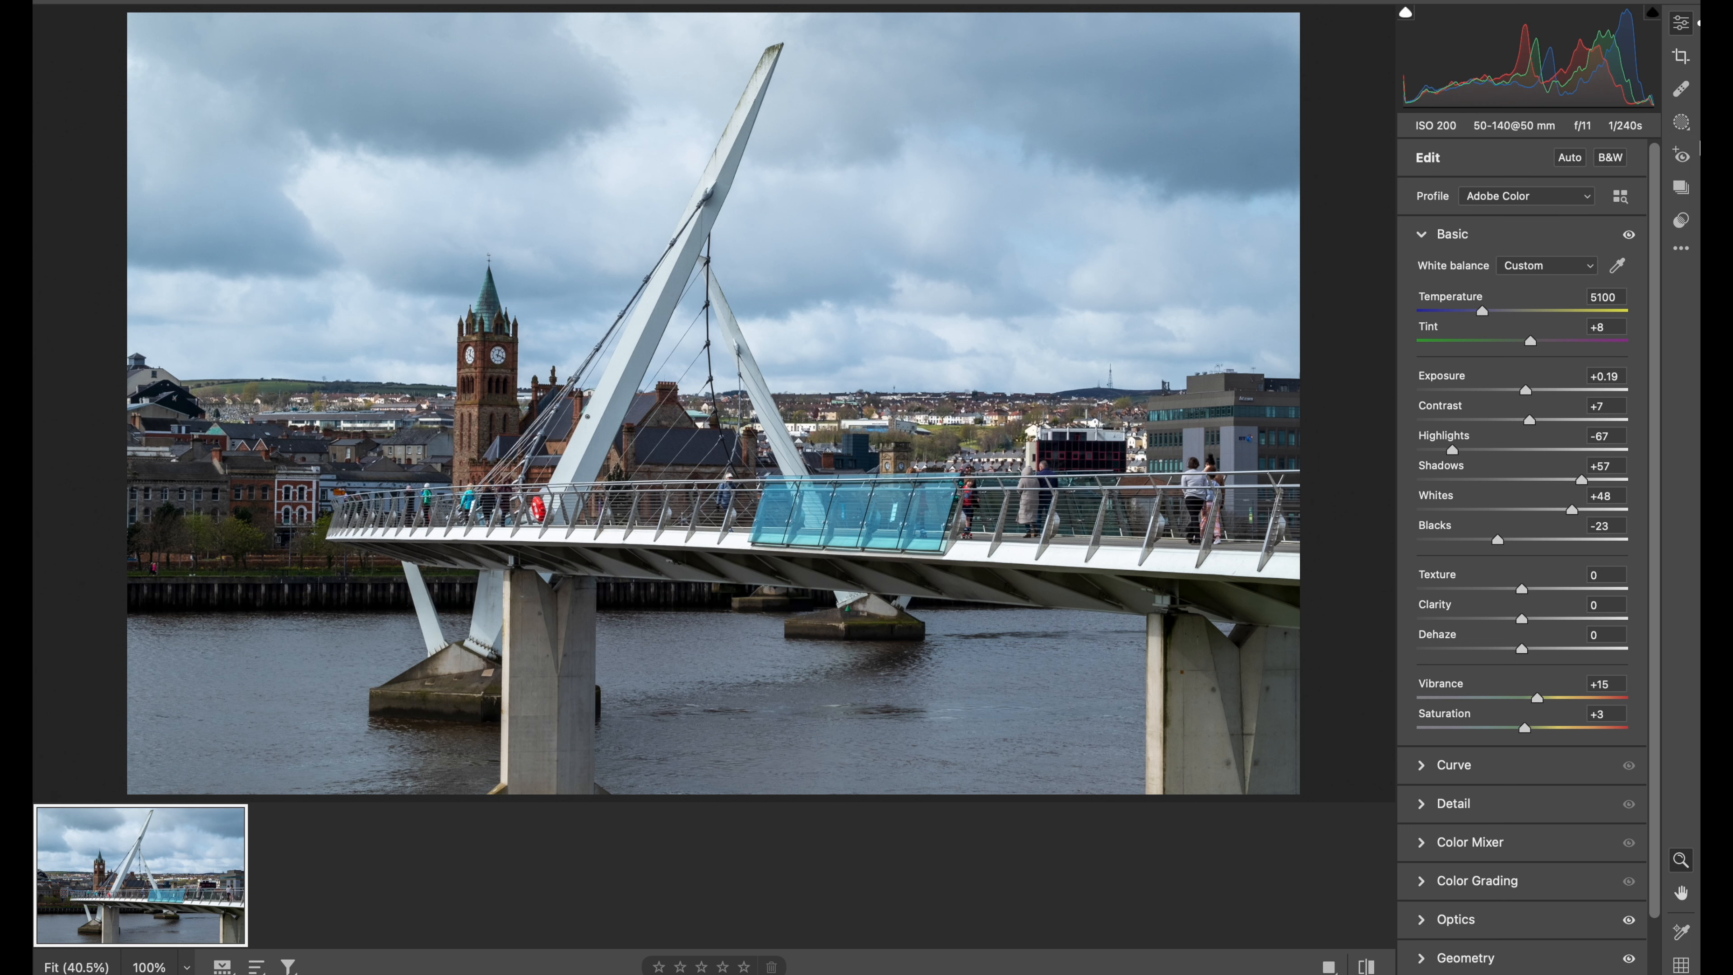
# - Mask the sky with Select Sky and set its exposure to +0.20, contrast to +54 and saturation to -46
pyautogui.click(1681, 124)
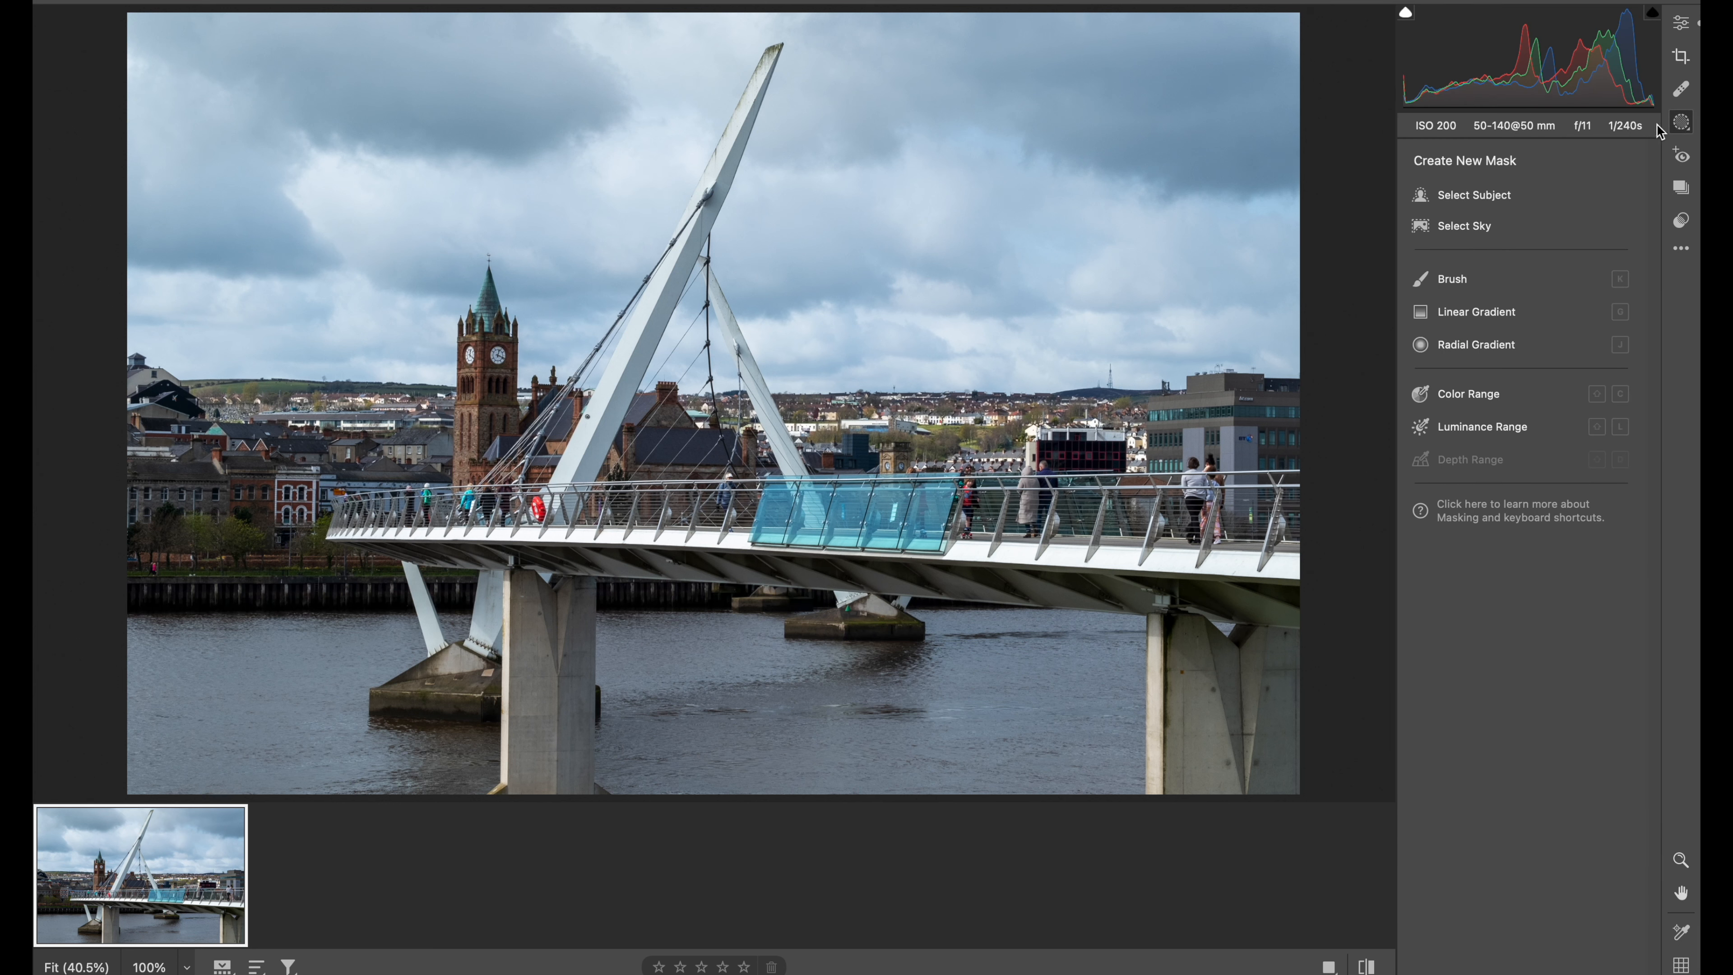
pyautogui.click(1455, 229)
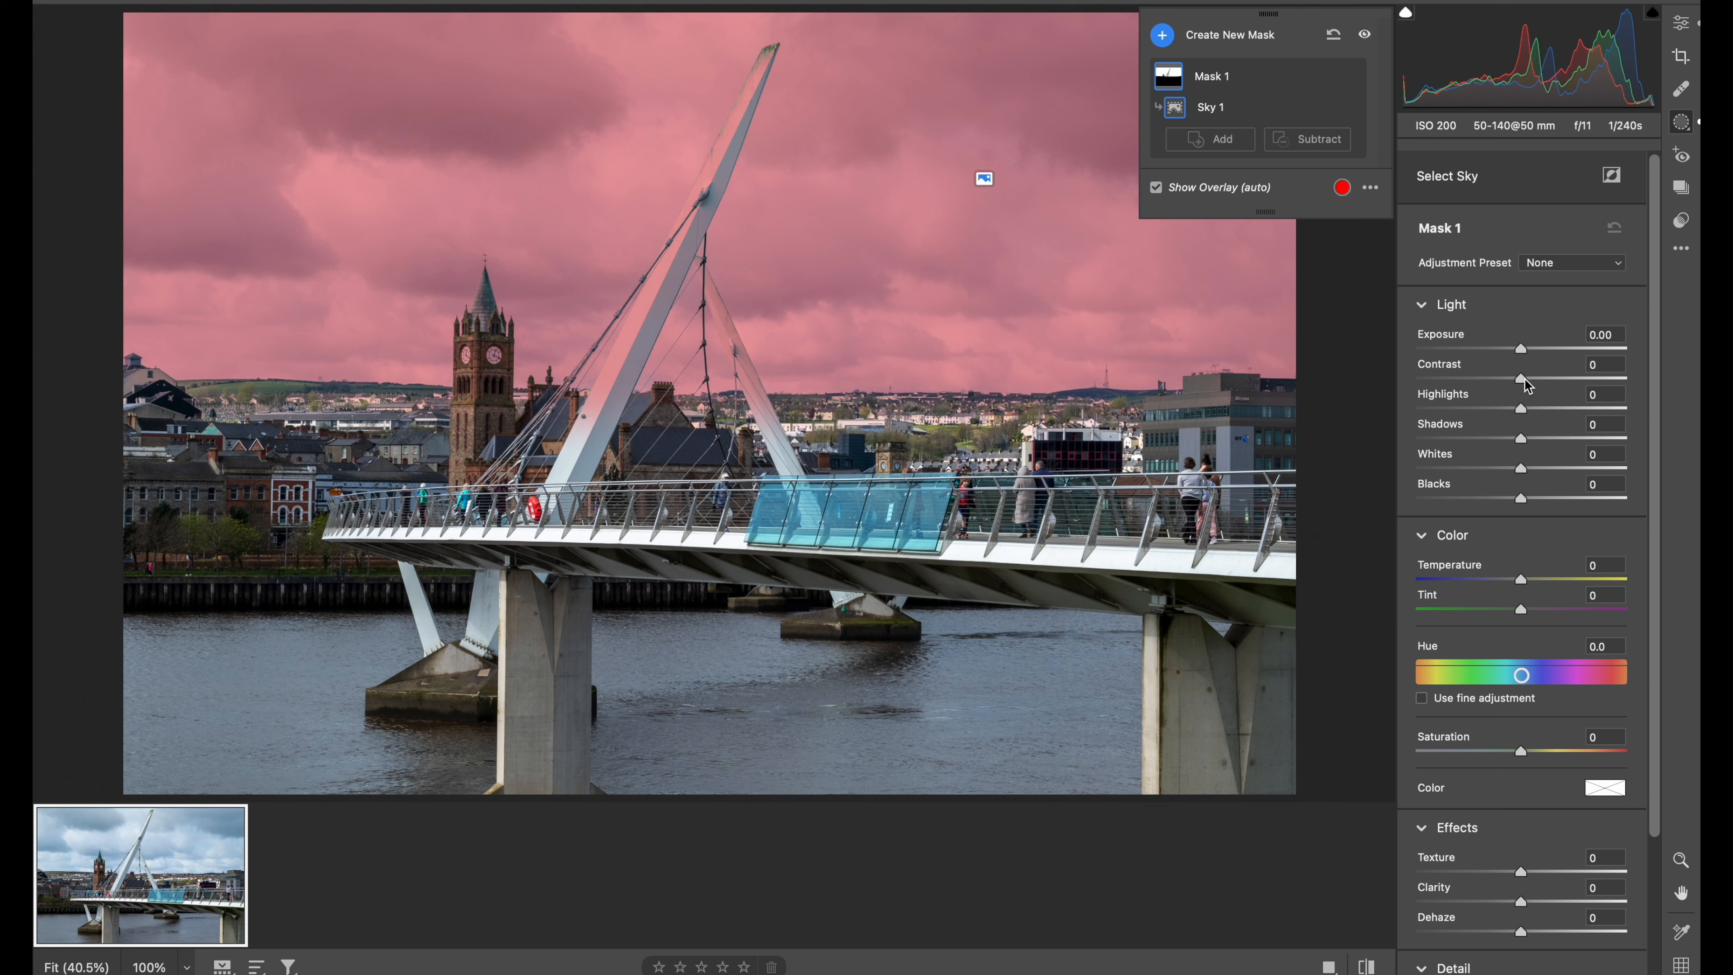
pyautogui.moveTo(1521, 377); pyautogui.dragTo(1578, 382)
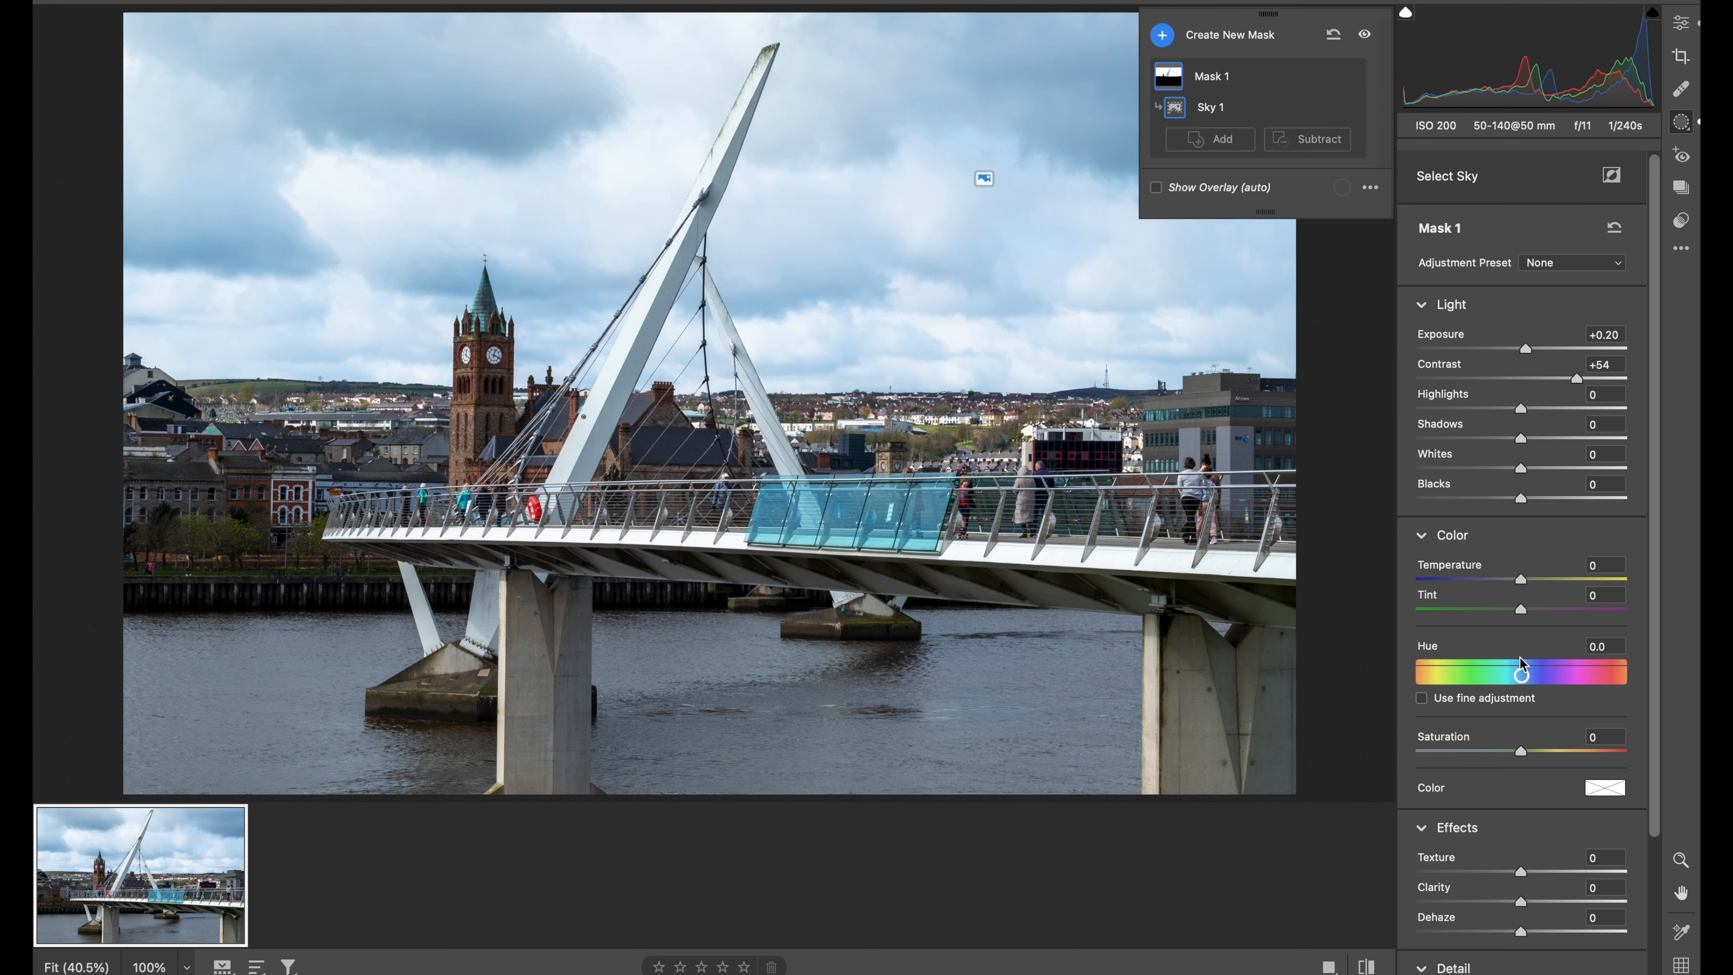
pyautogui.scroll(-3, 1509, 772)
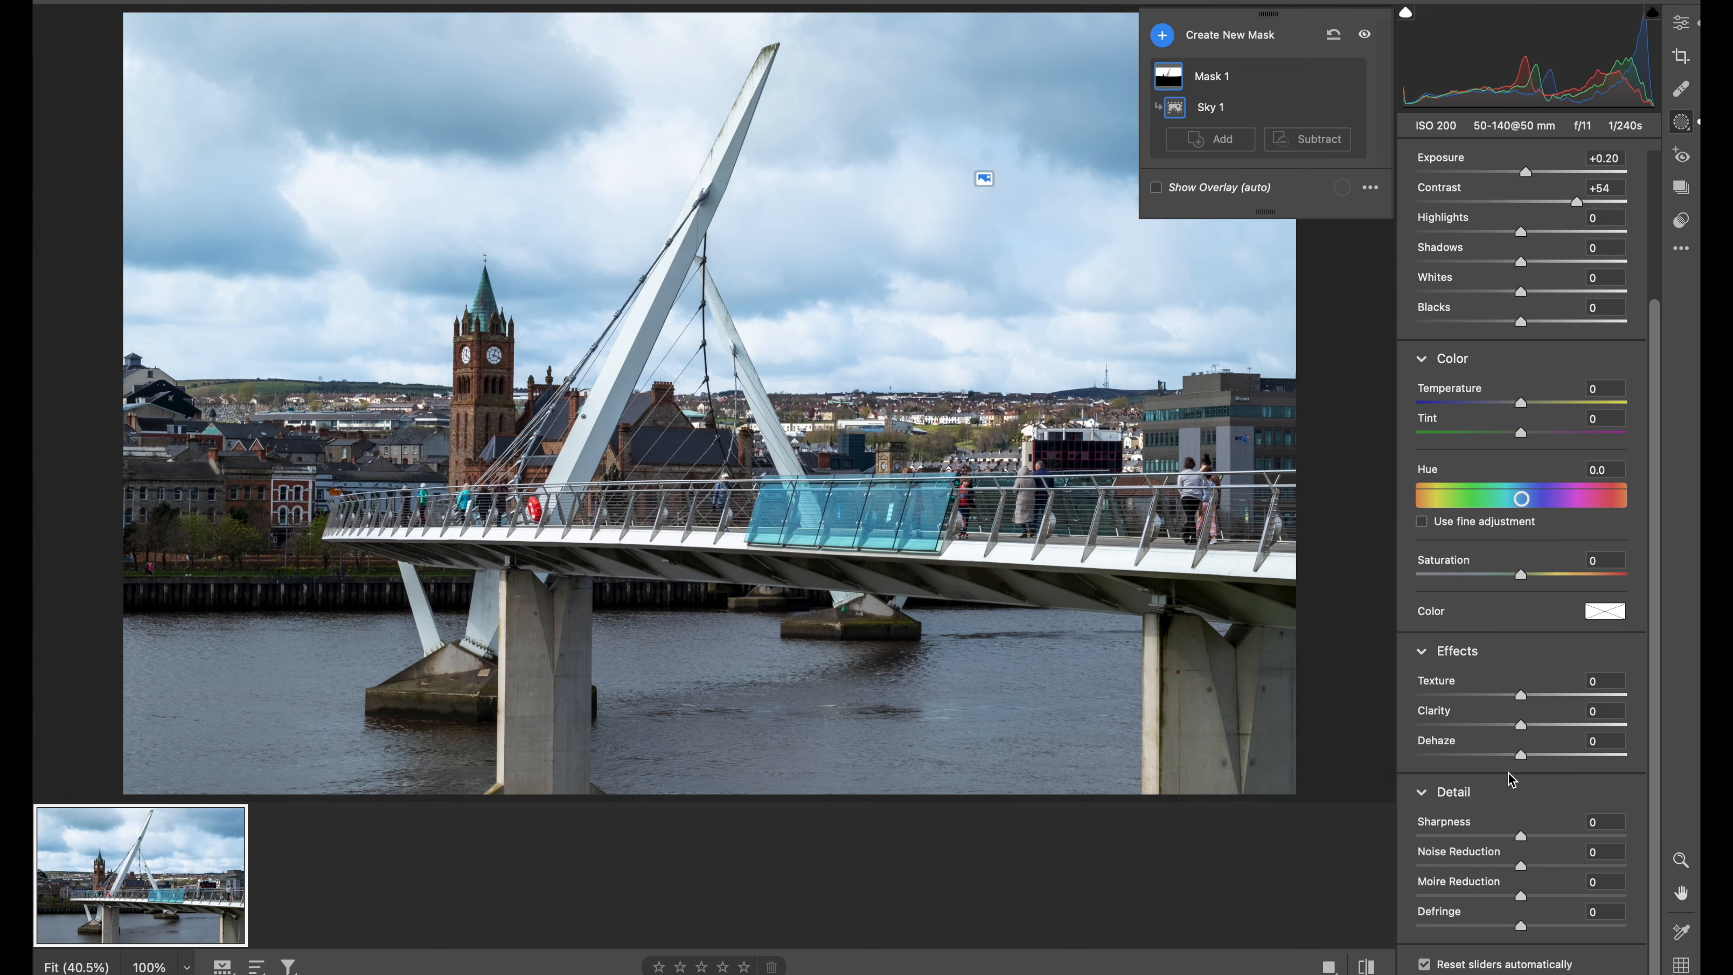
pyautogui.scroll(1, 1511, 778)
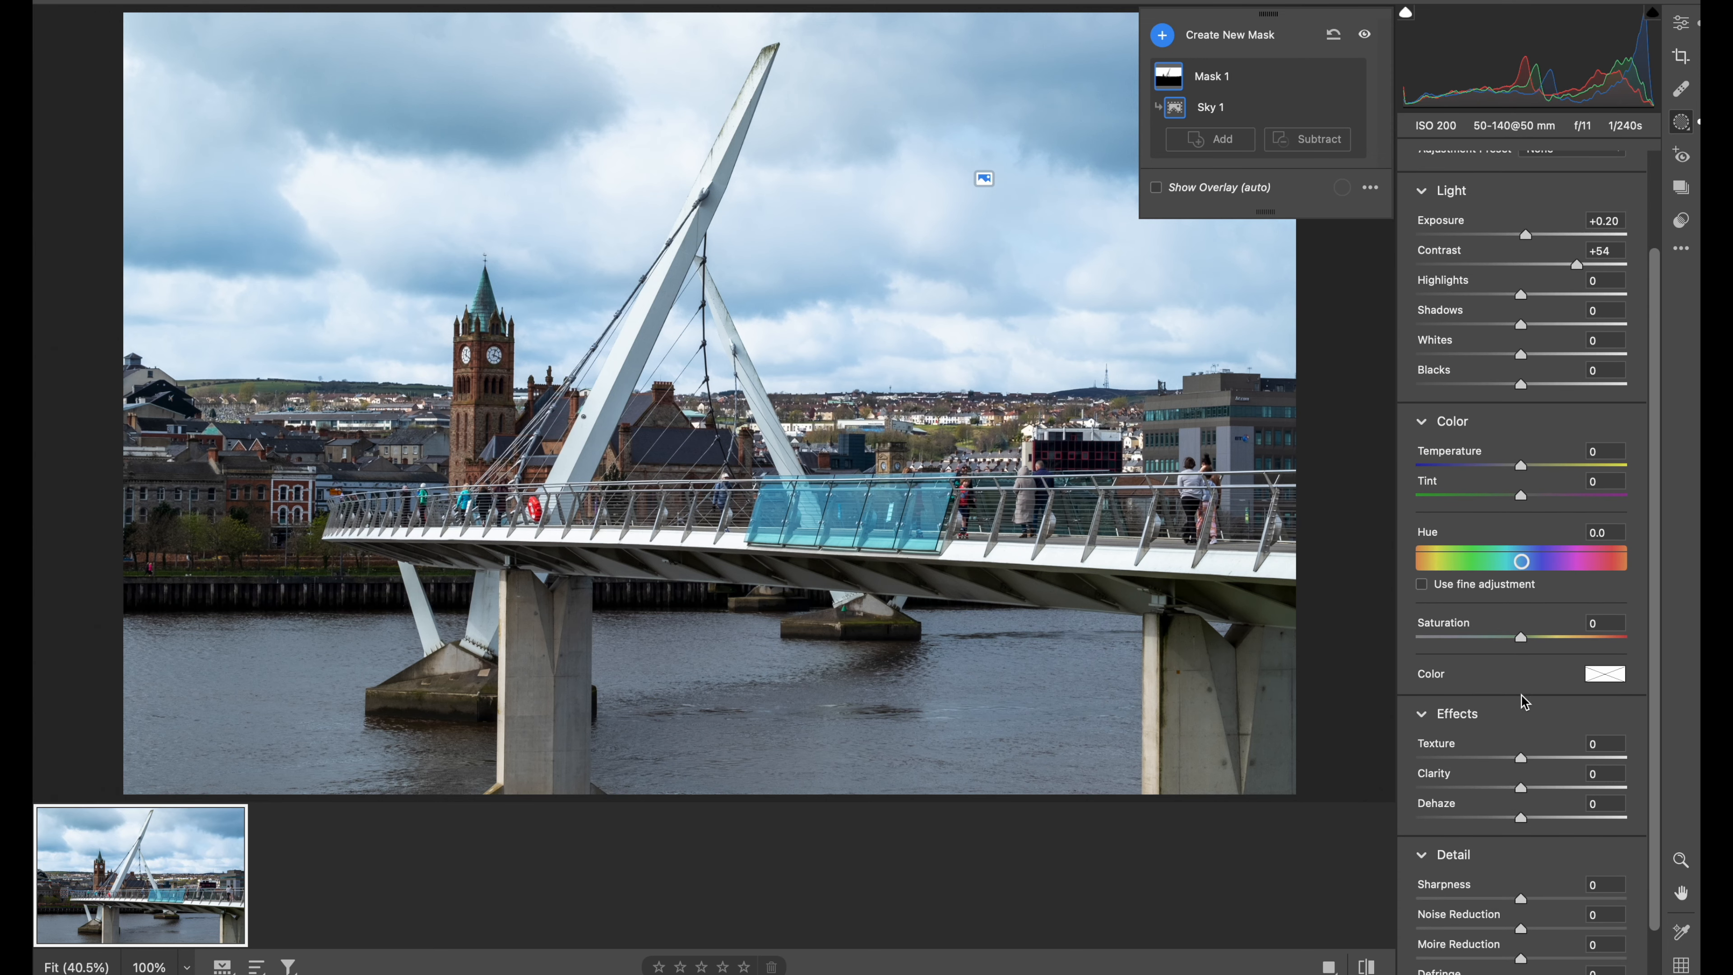
pyautogui.moveTo(1520, 637); pyautogui.dragTo(1471, 648)
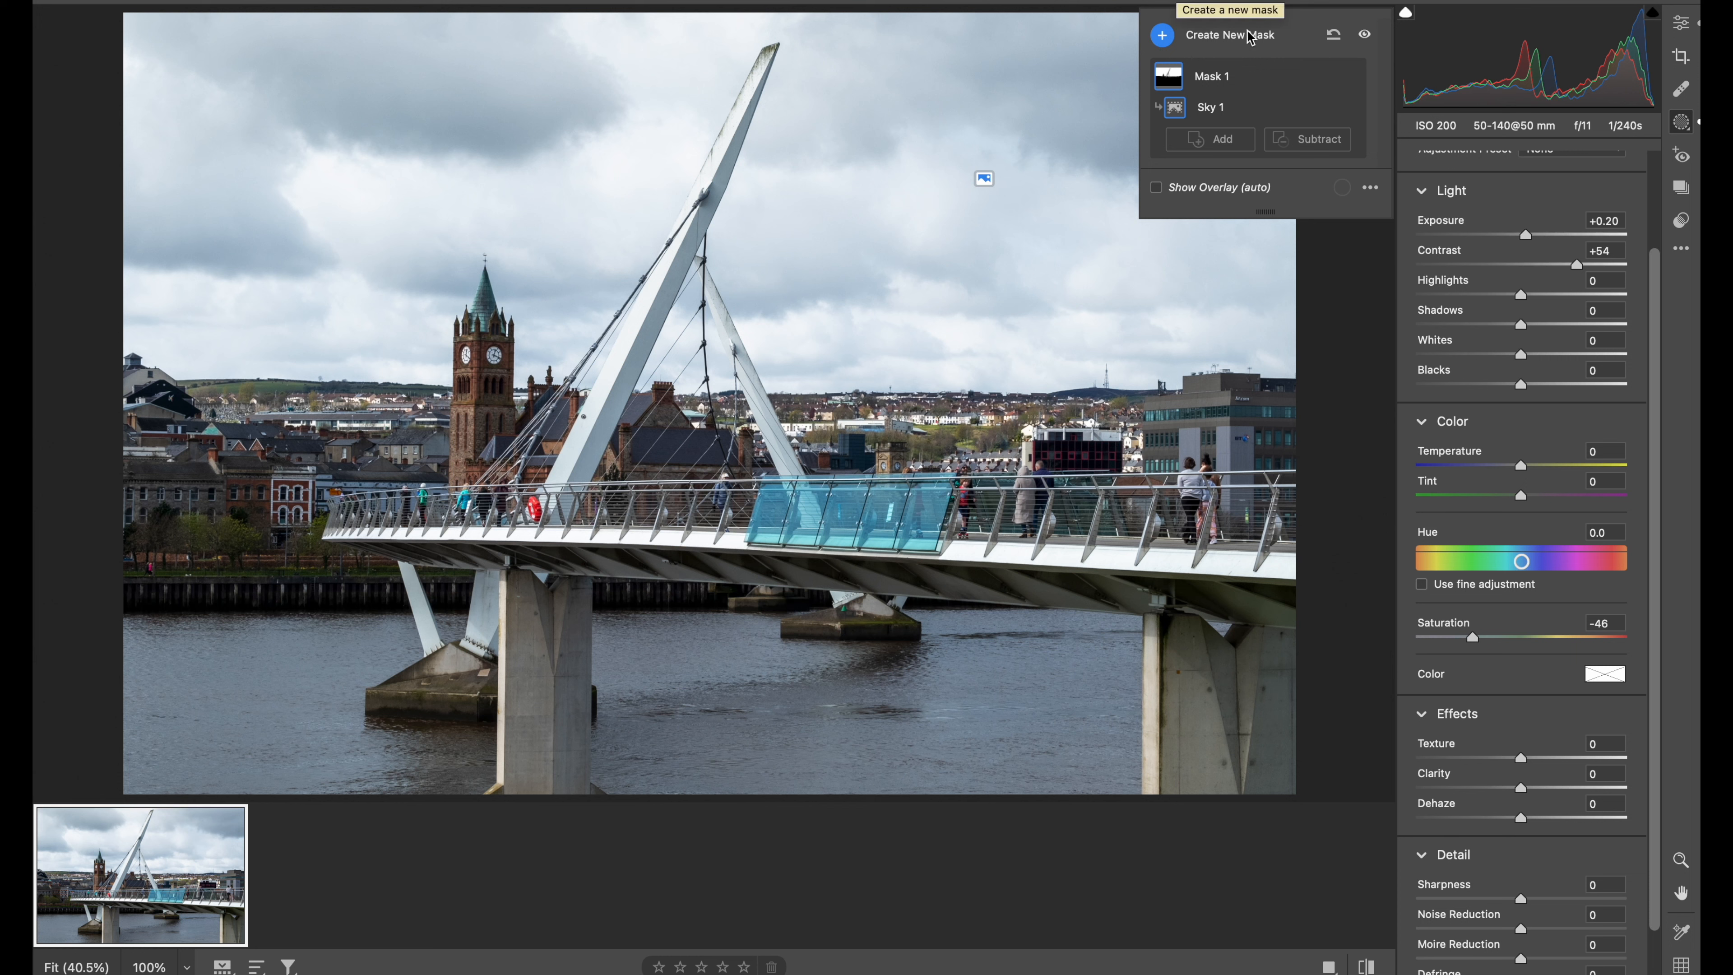
# - Create a second mask with Select Subject and extend it with a size 12 brush over the waterfront buildings left of the clock tower
pyautogui.click(1162, 36)
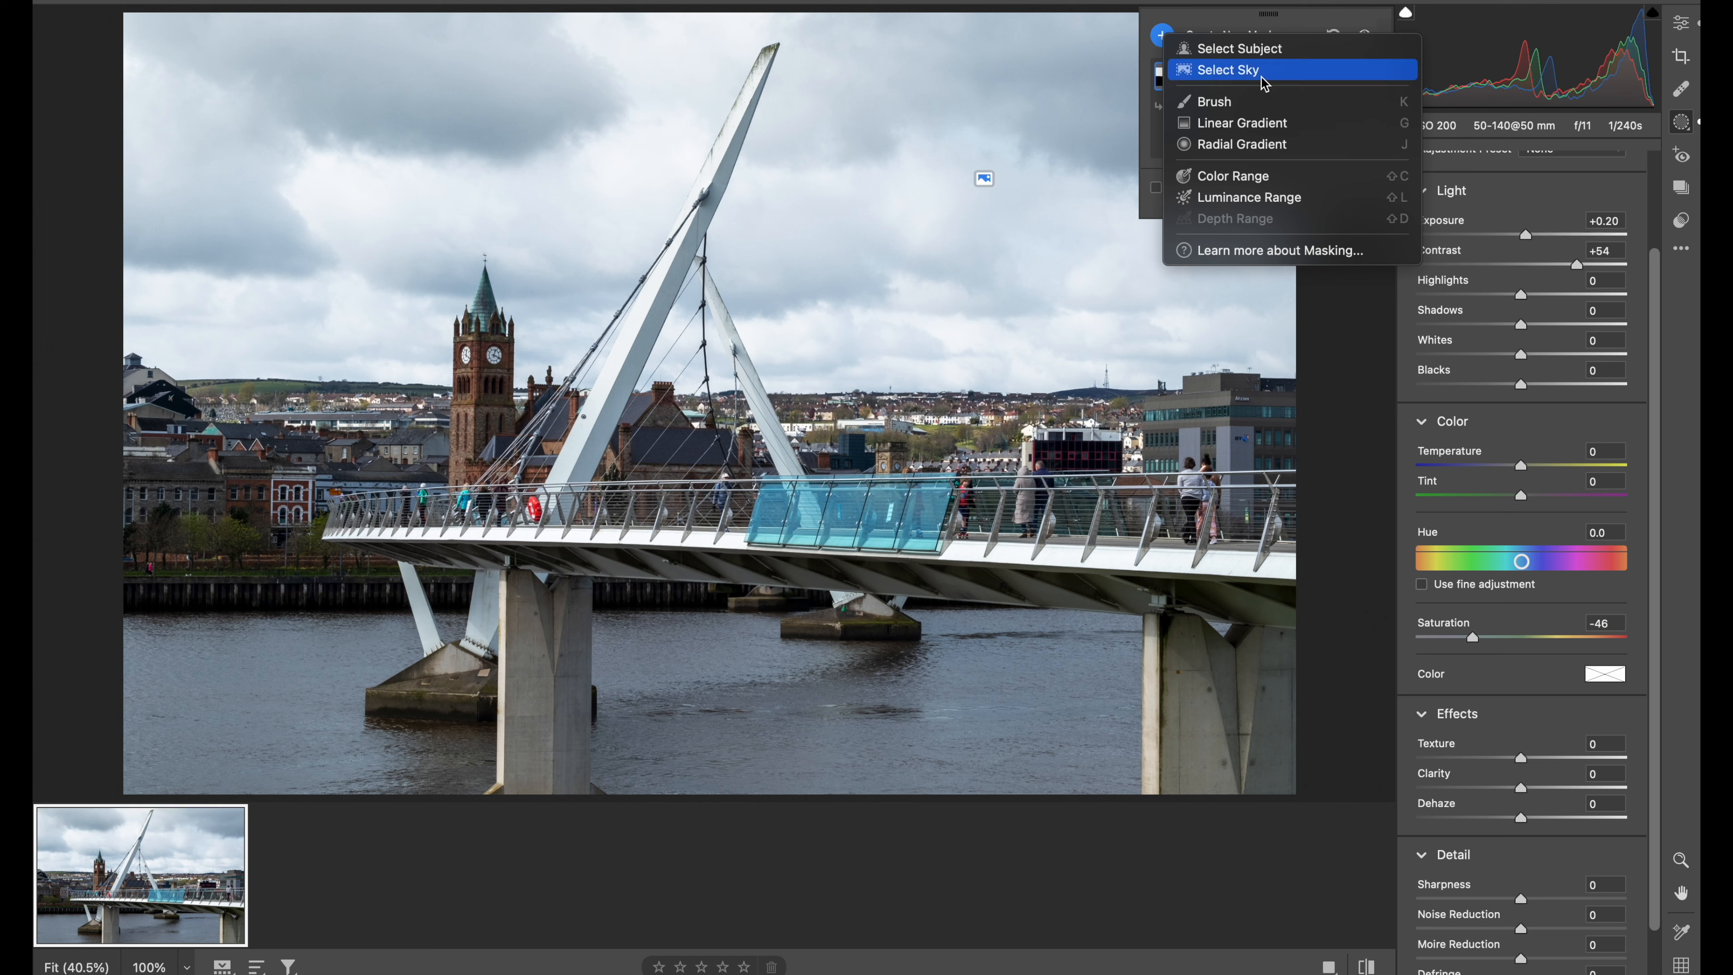
pyautogui.click(1254, 49)
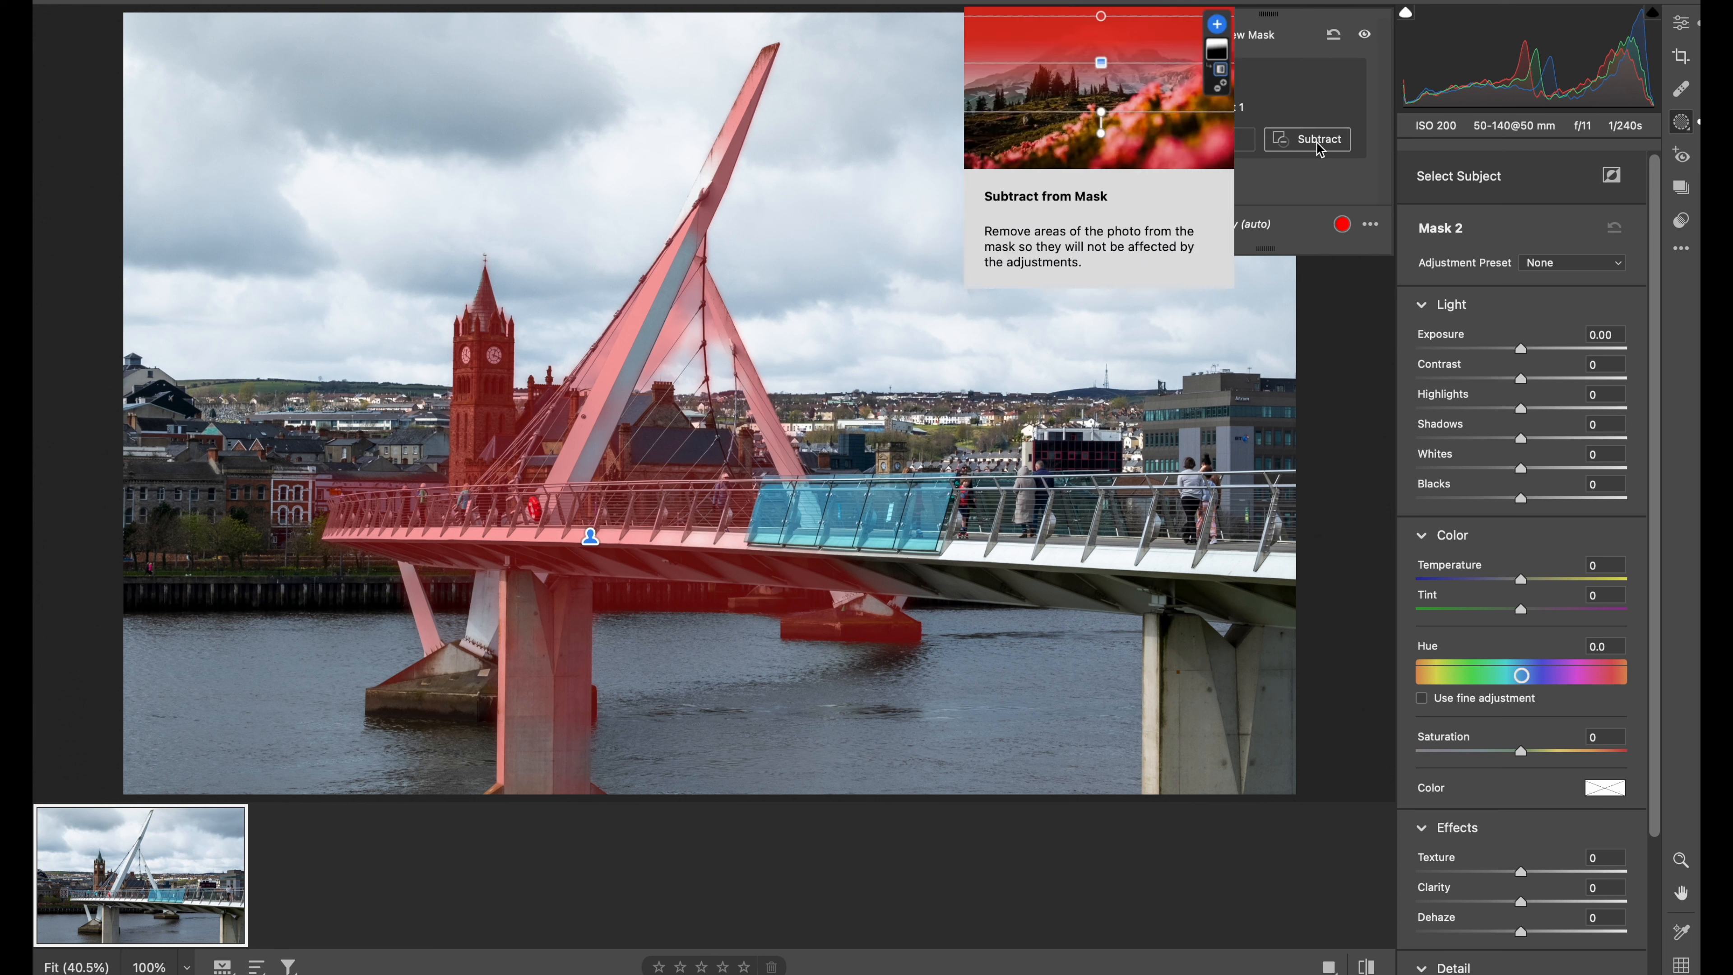
pyautogui.click(1222, 145)
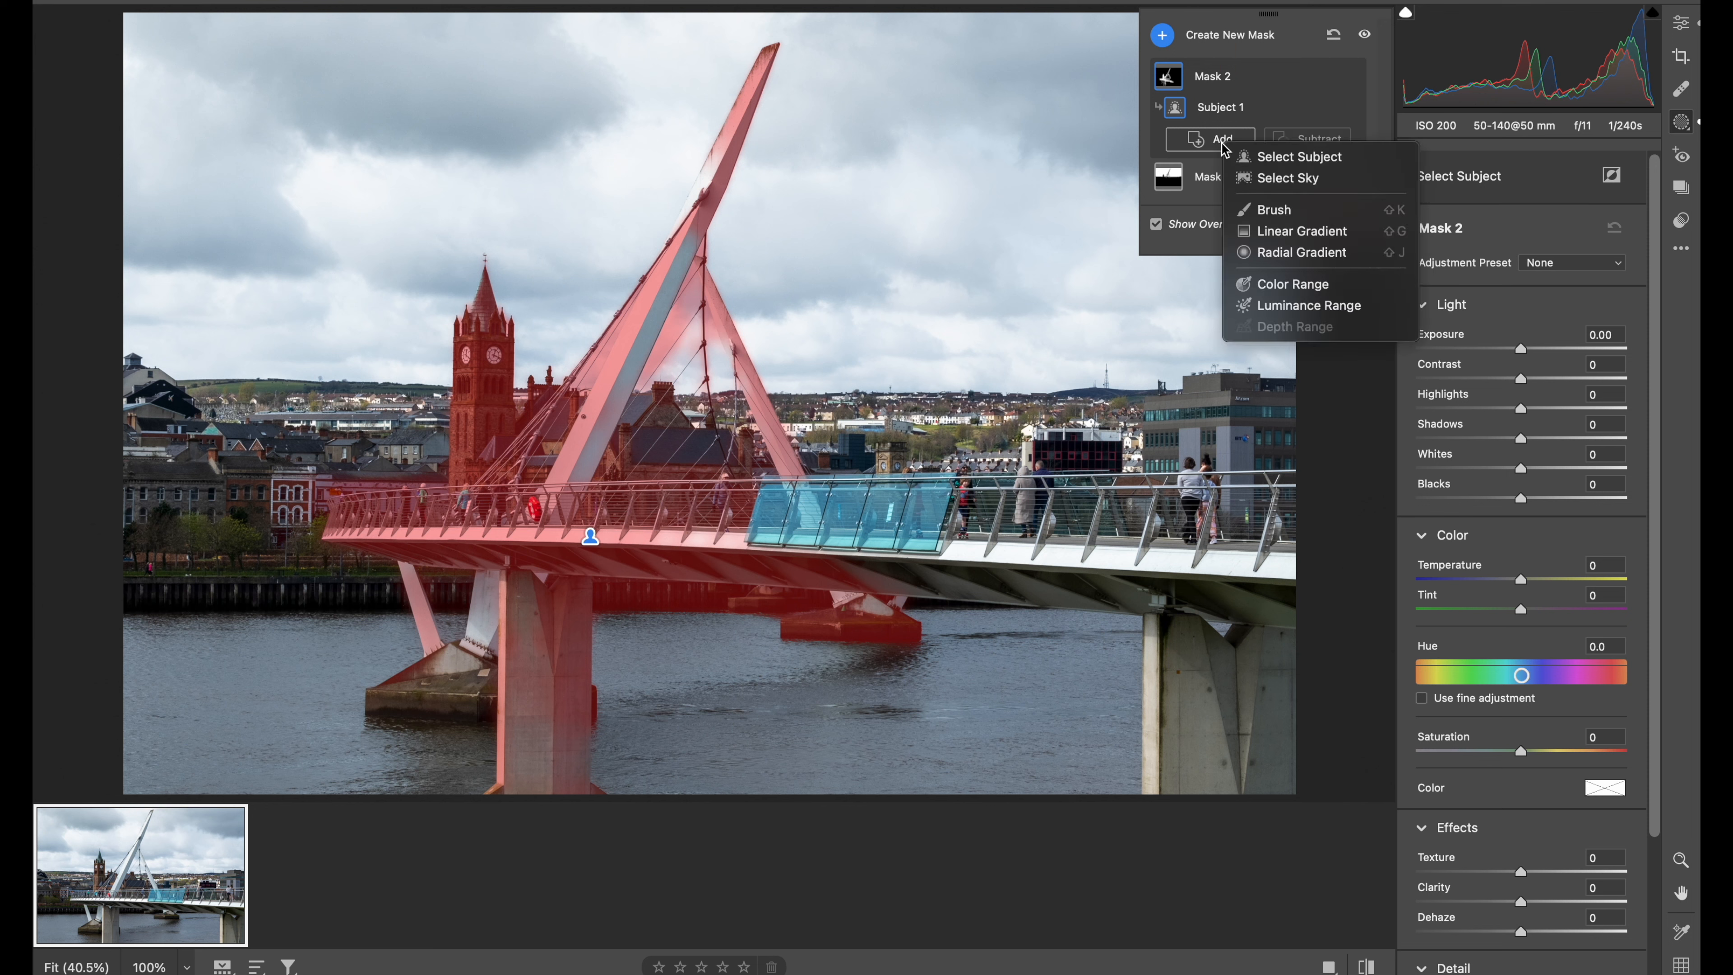
pyautogui.click(1271, 209)
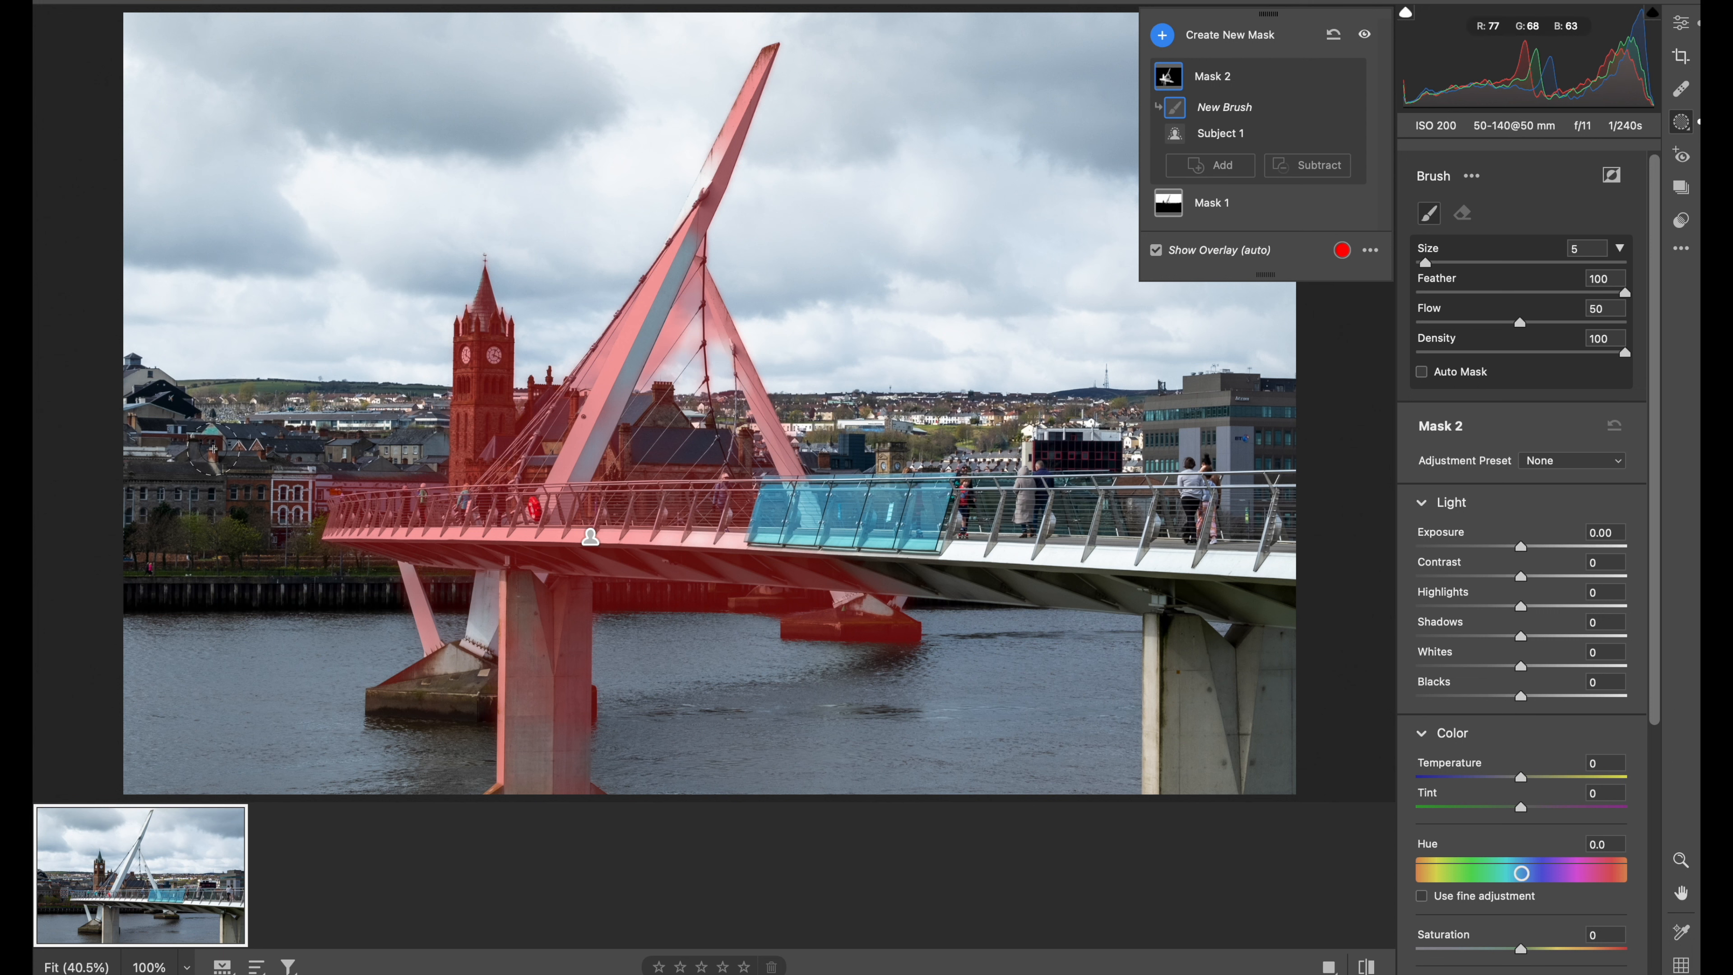
pyautogui.press(']')
pyautogui.press(']')
pyautogui.press(']')
pyautogui.moveTo(156, 456)
pyautogui.mouseDown()
pyautogui.moveTo(142, 415)
pyautogui.moveTo(220, 420)
pyautogui.mouseUp()
pyautogui.moveTo(342, 434)
pyautogui.mouseDown()
pyautogui.moveTo(412, 447)
pyautogui.moveTo(258, 473)
pyautogui.moveTo(187, 521)
pyautogui.moveTo(184, 555)
pyautogui.moveTo(318, 551)
pyautogui.moveTo(247, 535)
pyautogui.moveTo(384, 445)
pyautogui.mouseUp()
pyautogui.moveTo(229, 423); pyautogui.dragTo(149, 421)
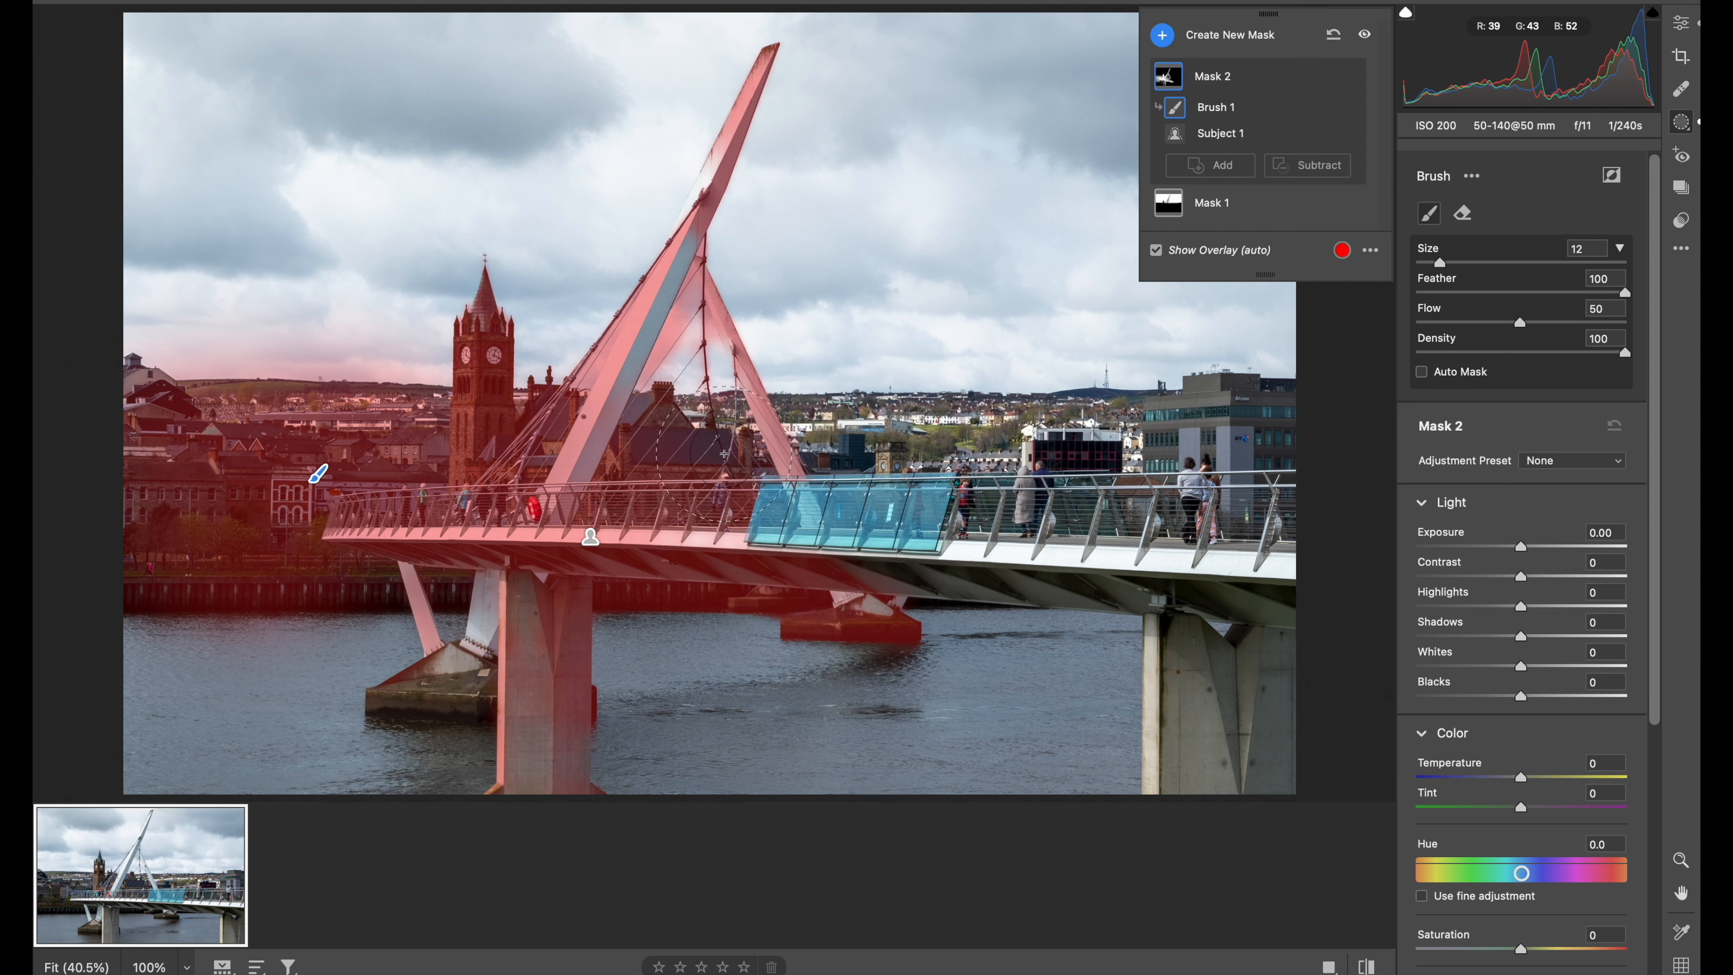
# - Paint the distant town, the right half of the bridge deck and the concrete piers into the mask with a size 9 brush
pyautogui.press('[')
pyautogui.moveTo(744, 399)
pyautogui.mouseDown()
pyautogui.moveTo(698, 422)
pyautogui.moveTo(756, 439)
pyautogui.moveTo(759, 461)
pyautogui.moveTo(797, 414)
pyautogui.moveTo(876, 423)
pyautogui.moveTo(877, 489)
pyautogui.moveTo(795, 522)
pyautogui.moveTo(823, 536)
pyautogui.moveTo(1304, 559)
pyautogui.moveTo(1124, 522)
pyautogui.moveTo(1213, 497)
pyautogui.moveTo(1262, 443)
pyautogui.moveTo(1238, 424)
pyautogui.moveTo(1081, 424)
pyautogui.moveTo(862, 475)
pyautogui.moveTo(793, 459)
pyautogui.moveTo(1131, 476)
pyautogui.moveTo(1105, 504)
pyautogui.moveTo(1149, 488)
pyautogui.mouseUp()
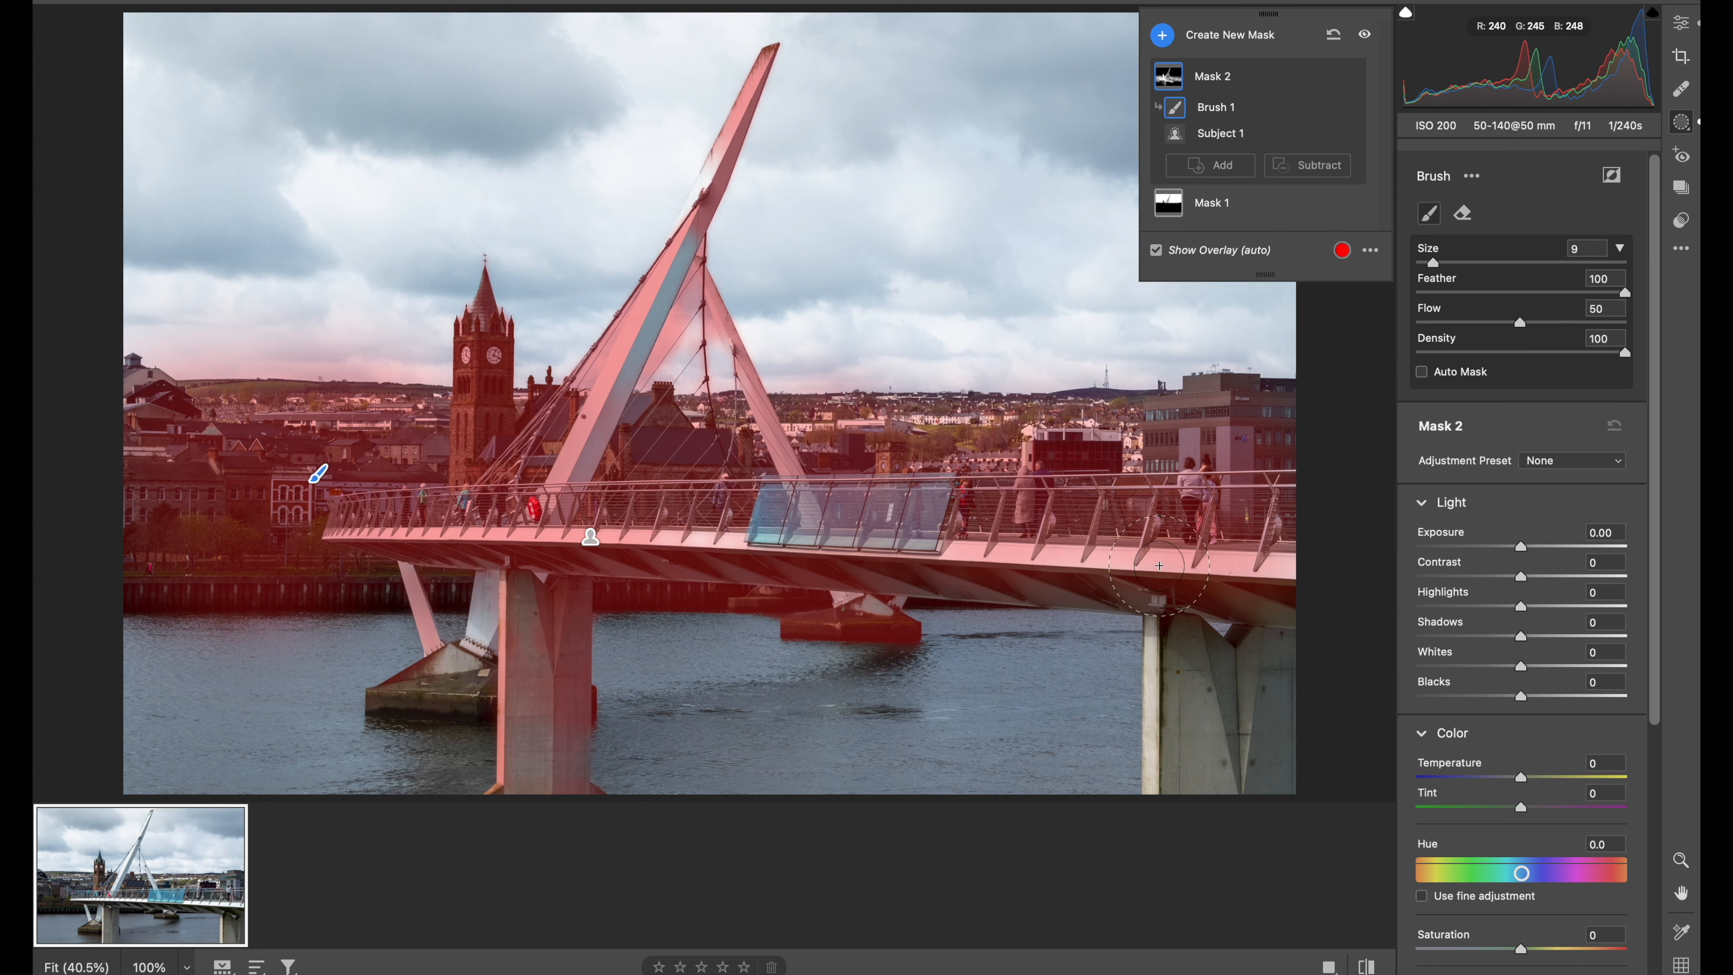
pyautogui.moveTo(1155, 673)
pyautogui.mouseDown()
pyautogui.moveTo(1178, 830)
pyautogui.moveTo(1225, 740)
pyautogui.moveTo(1232, 794)
pyautogui.mouseUp()
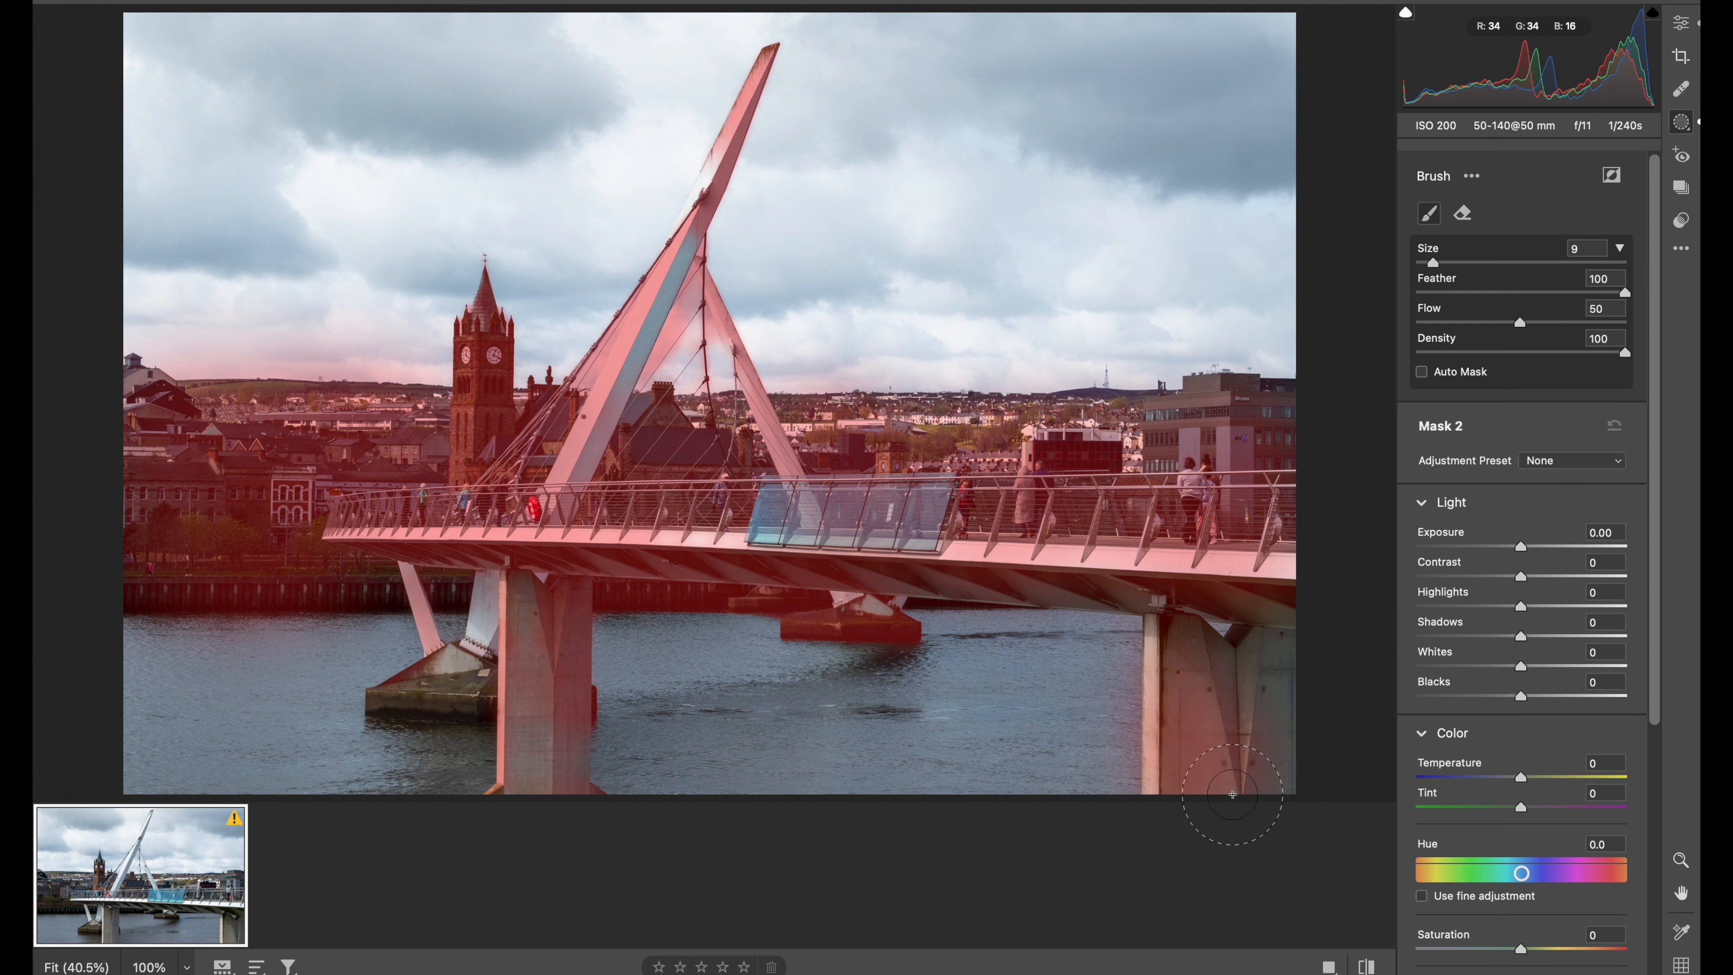
pyautogui.moveTo(1212, 662); pyautogui.dragTo(1225, 738)
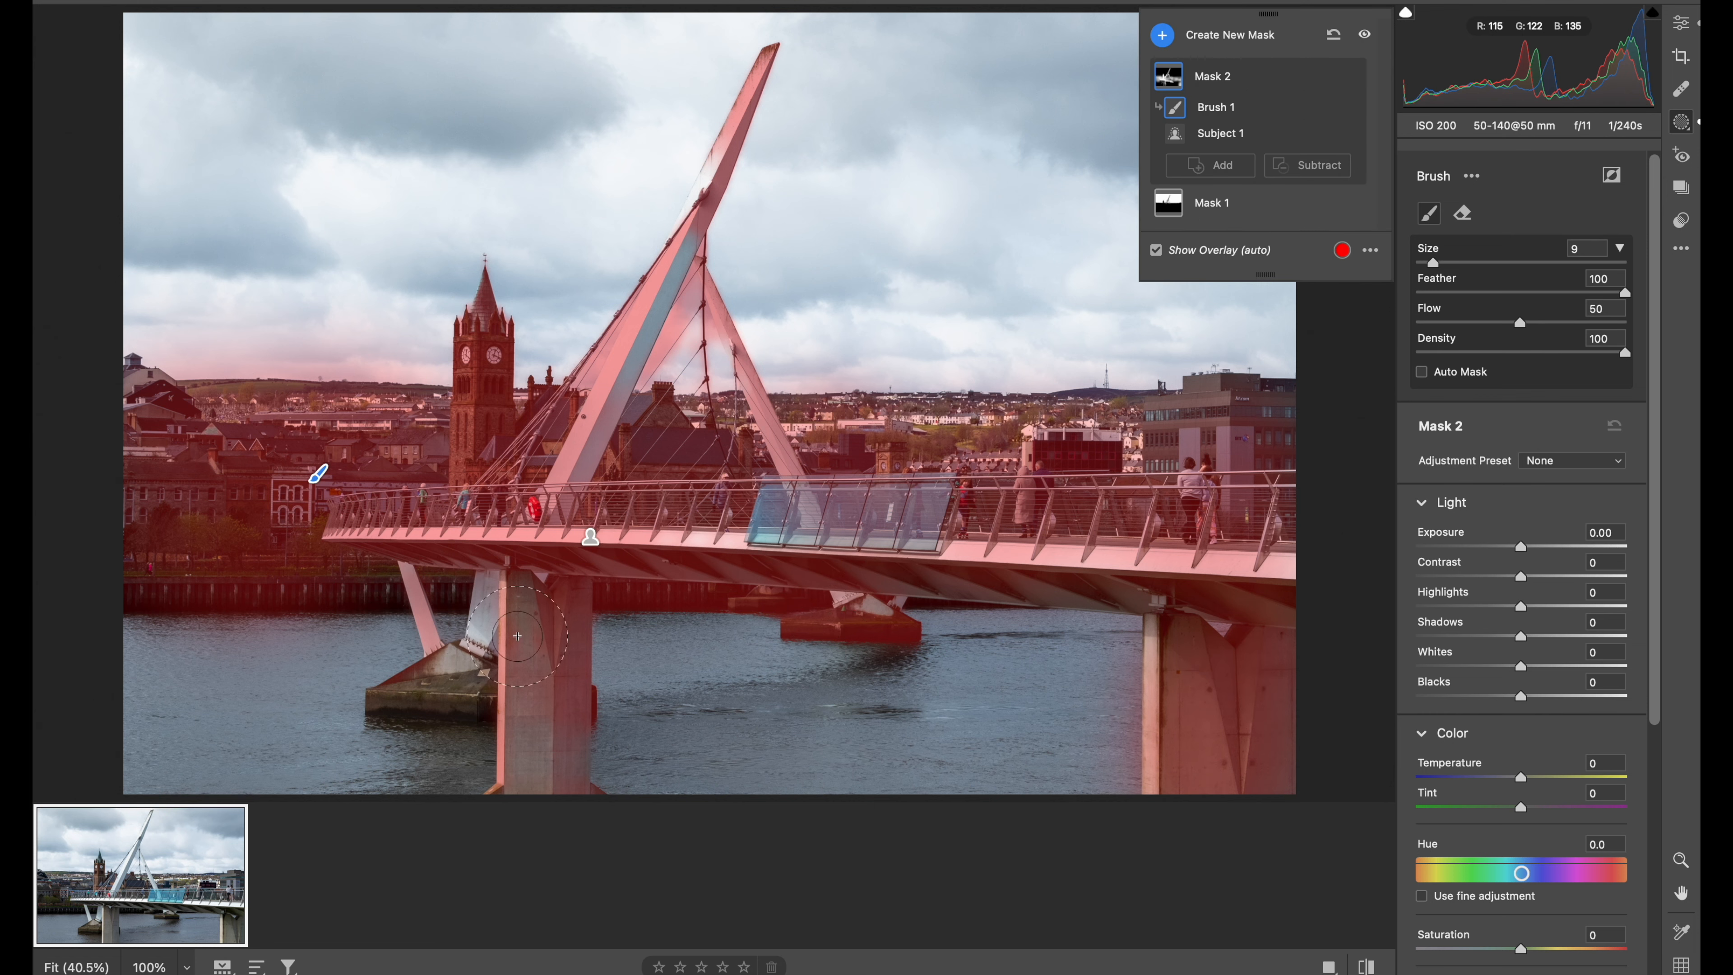
pyautogui.moveTo(499, 624)
pyautogui.mouseDown()
pyautogui.moveTo(534, 641)
pyautogui.moveTo(533, 759)
pyautogui.moveTo(566, 737)
pyautogui.moveTo(501, 638)
pyautogui.mouseUp()
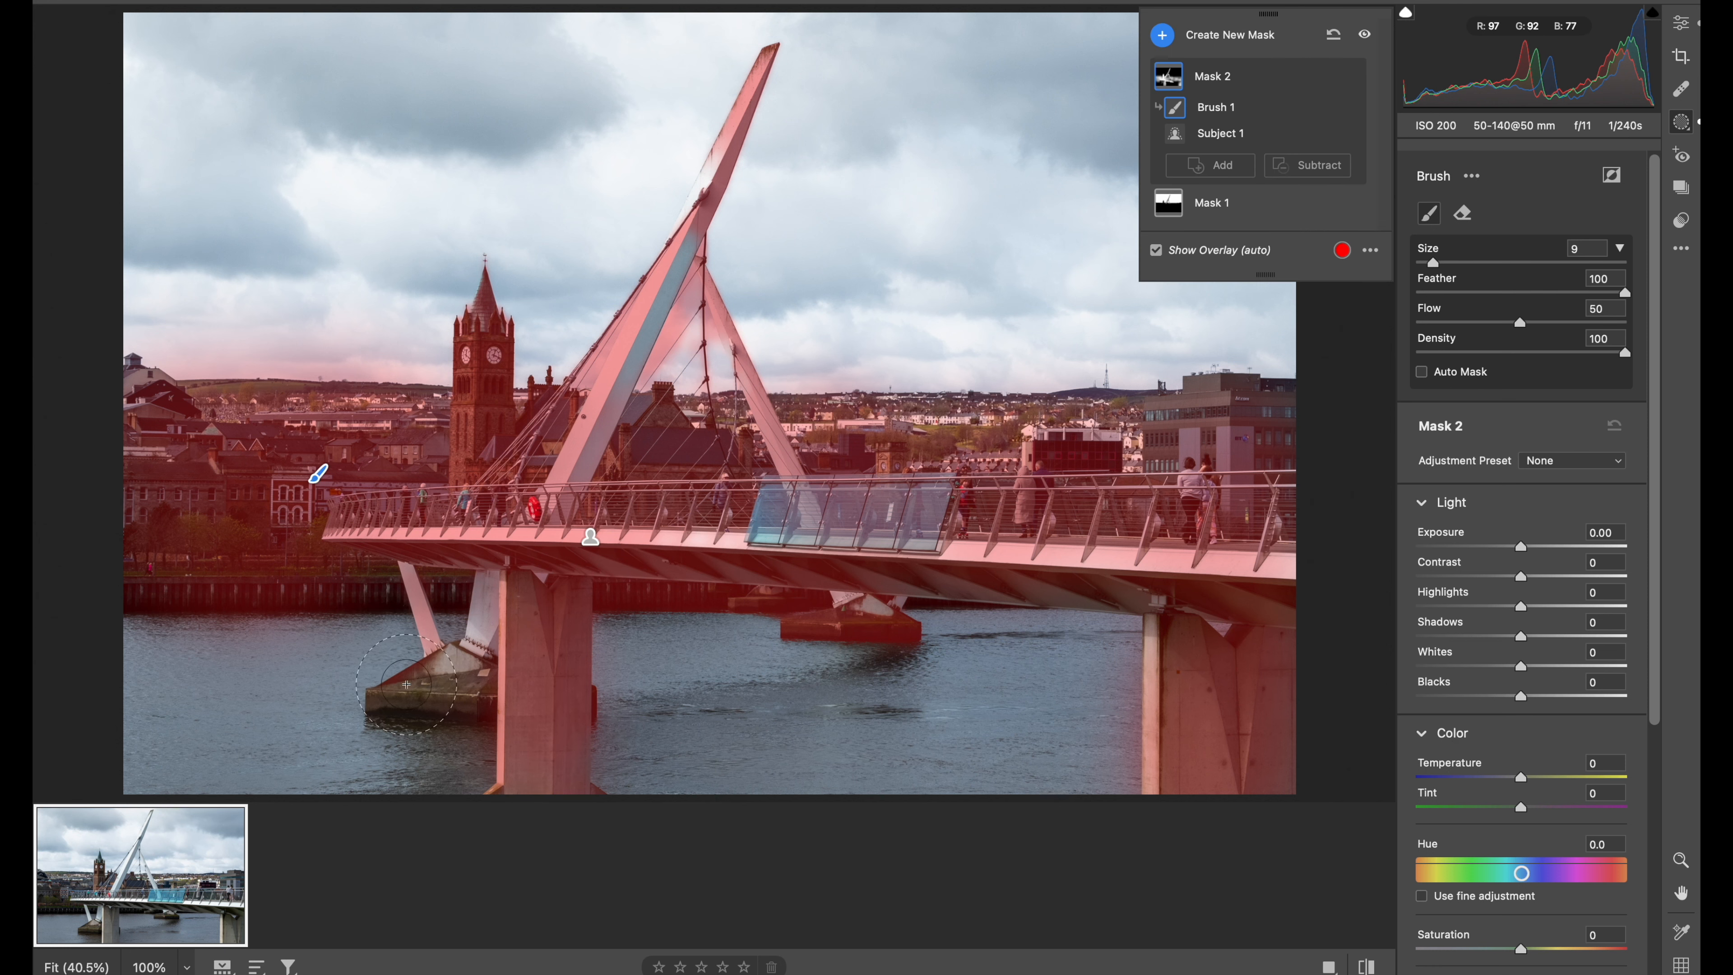
# - Fill in the left pier's stone base, its supports and the underside of the deck in the mask with a size 4 brush
pyautogui.press('[')
pyautogui.moveTo(406, 684)
pyautogui.mouseDown()
pyautogui.moveTo(501, 693)
pyautogui.moveTo(447, 670)
pyautogui.moveTo(483, 617)
pyautogui.mouseUp()
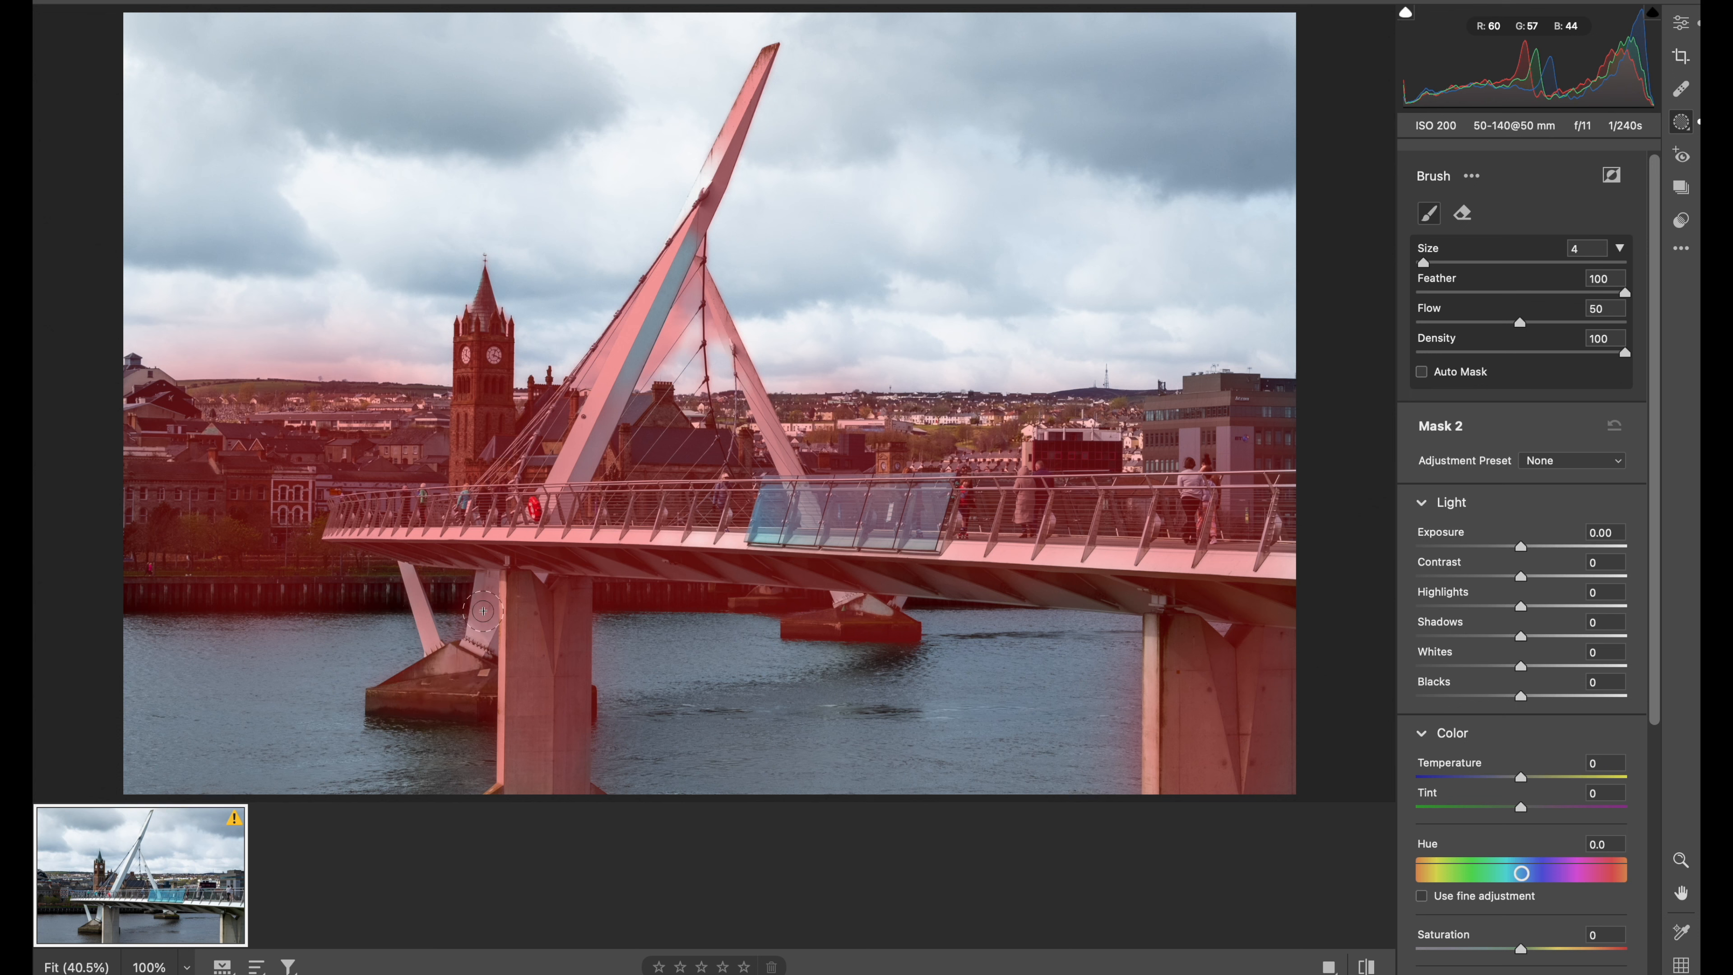
pyautogui.moveTo(466, 692); pyautogui.dragTo(472, 685)
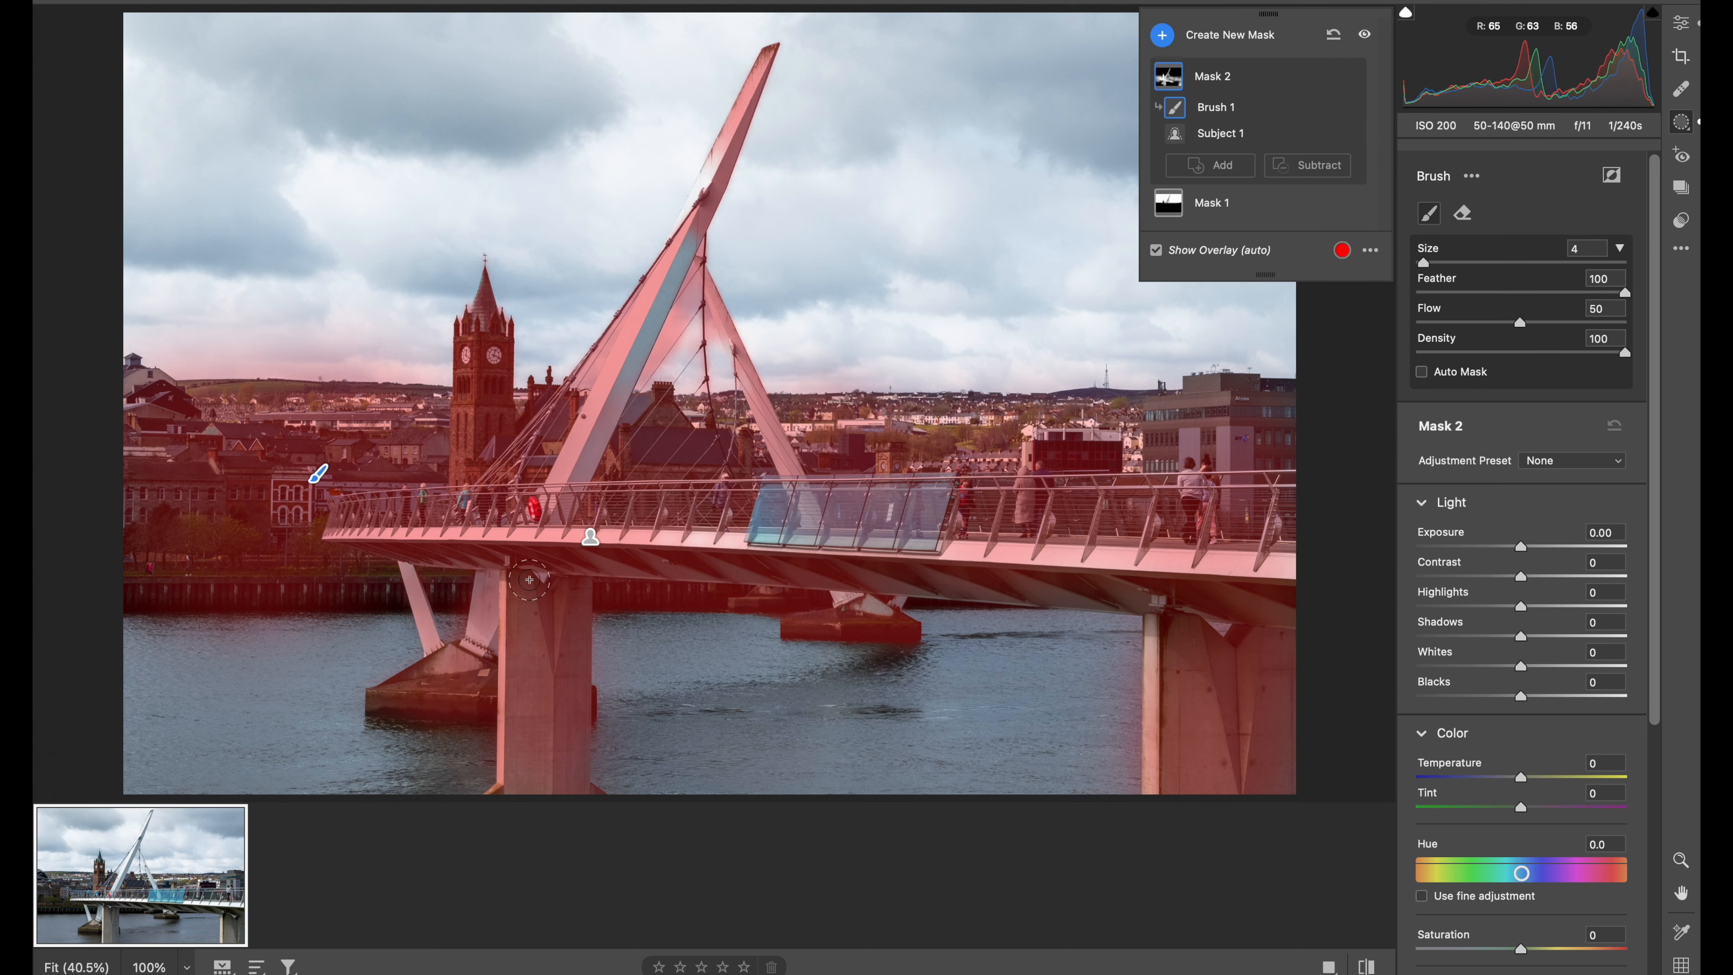
pyautogui.moveTo(529, 580)
pyautogui.mouseDown()
pyautogui.moveTo(544, 569)
pyautogui.moveTo(519, 672)
pyautogui.moveTo(535, 721)
pyautogui.mouseUp()
pyautogui.moveTo(786, 550)
pyautogui.mouseDown()
pyautogui.moveTo(866, 614)
pyautogui.moveTo(853, 605)
pyautogui.moveTo(917, 589)
pyautogui.mouseUp()
pyautogui.moveTo(687, 603)
pyautogui.mouseDown()
pyautogui.moveTo(1049, 587)
pyautogui.moveTo(1088, 611)
pyautogui.moveTo(968, 591)
pyautogui.mouseUp()
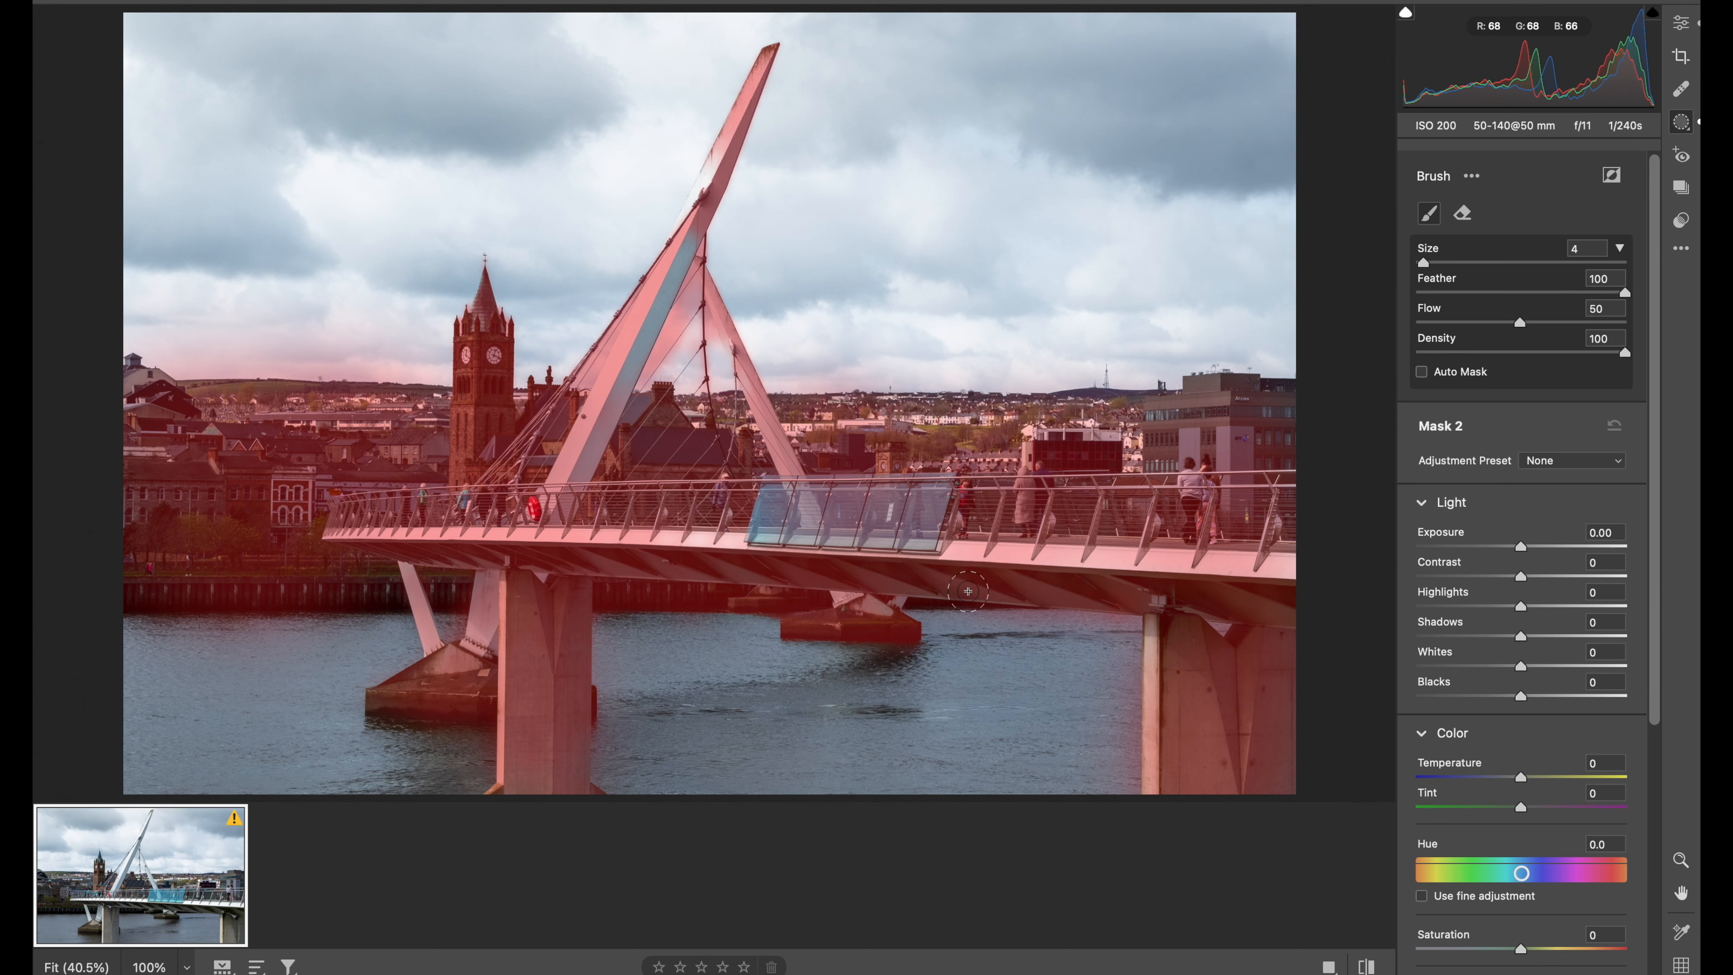
pyautogui.moveTo(1186, 580); pyautogui.dragTo(1296, 581)
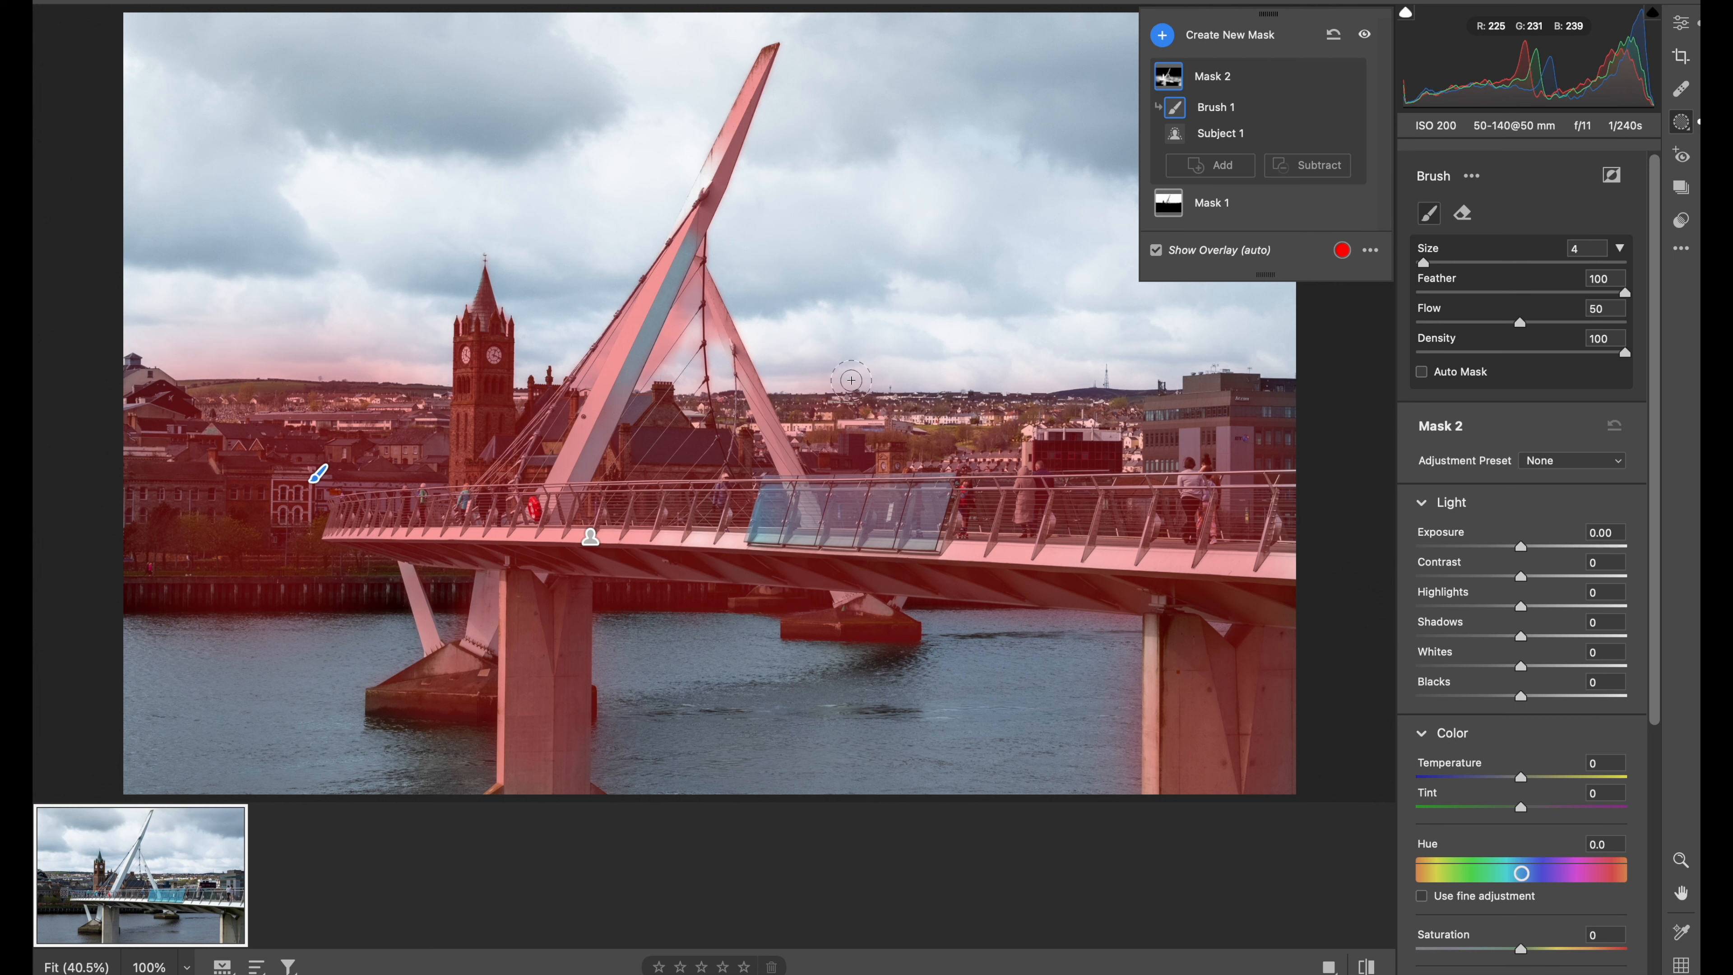
# - Touch up the mask along the hillside skyline, the office building, the deck's right end and the rooftops at the photo's left edge
pyautogui.moveTo(779, 411)
pyautogui.mouseDown()
pyautogui.moveTo(696, 450)
pyautogui.moveTo(1082, 413)
pyautogui.mouseUp()
pyautogui.moveTo(1194, 405); pyautogui.dragTo(1248, 402)
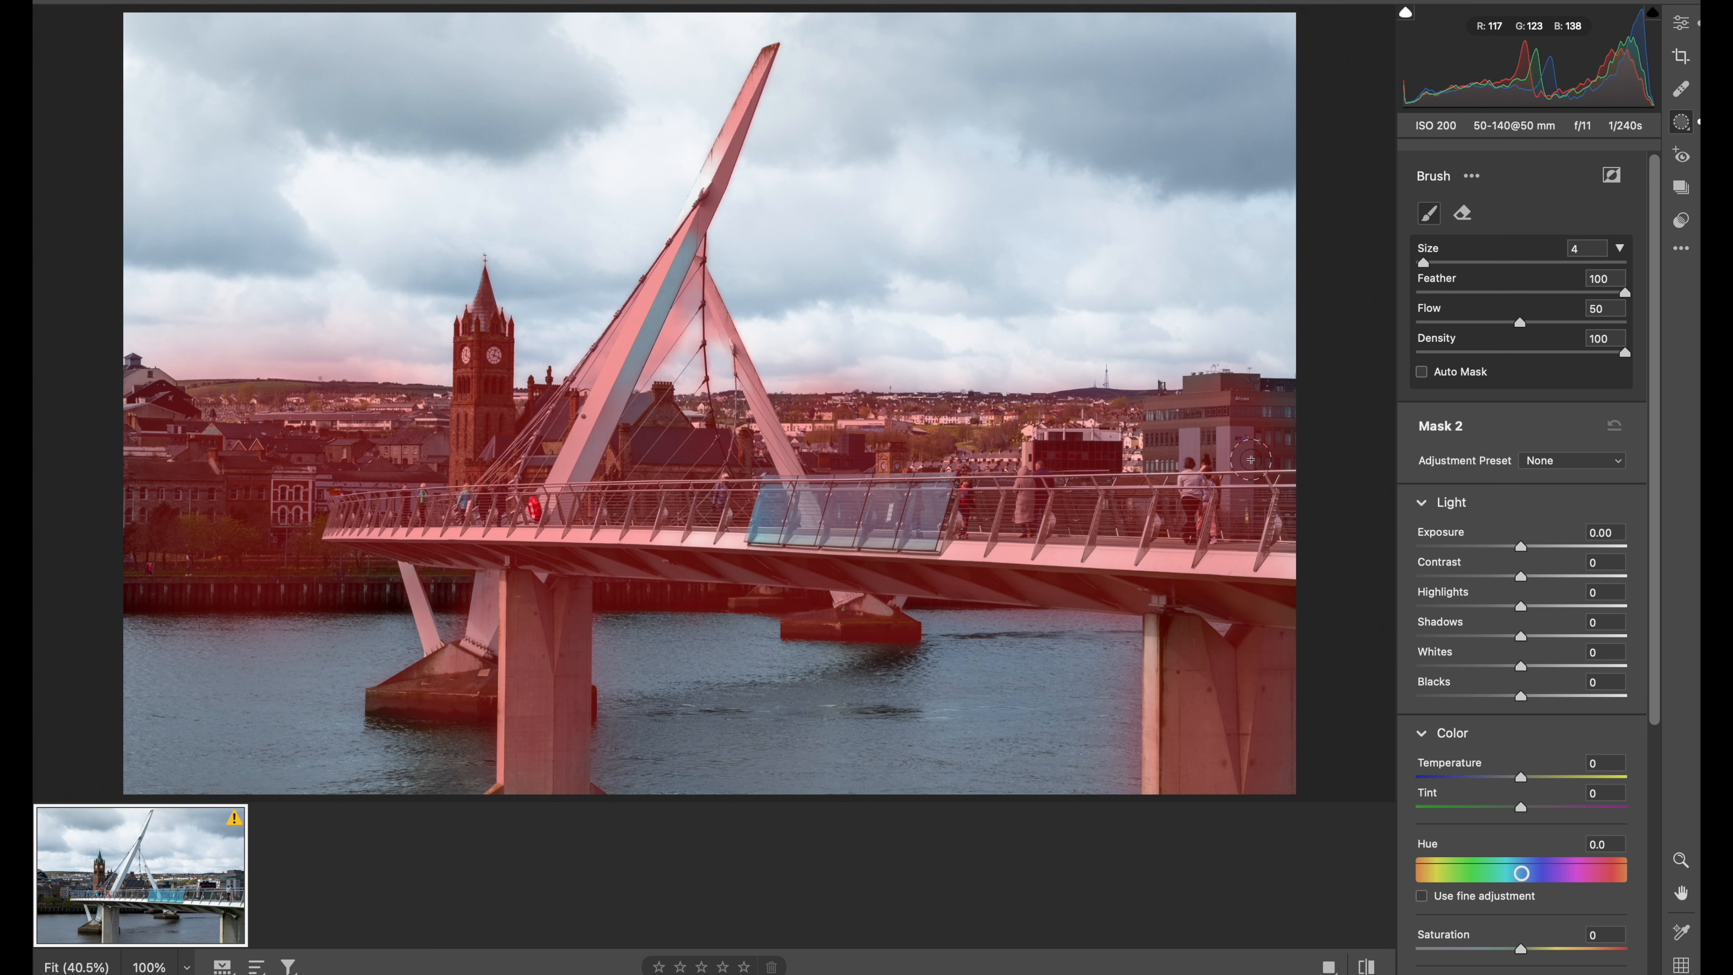
pyautogui.moveTo(1296, 541); pyautogui.dragTo(1297, 542)
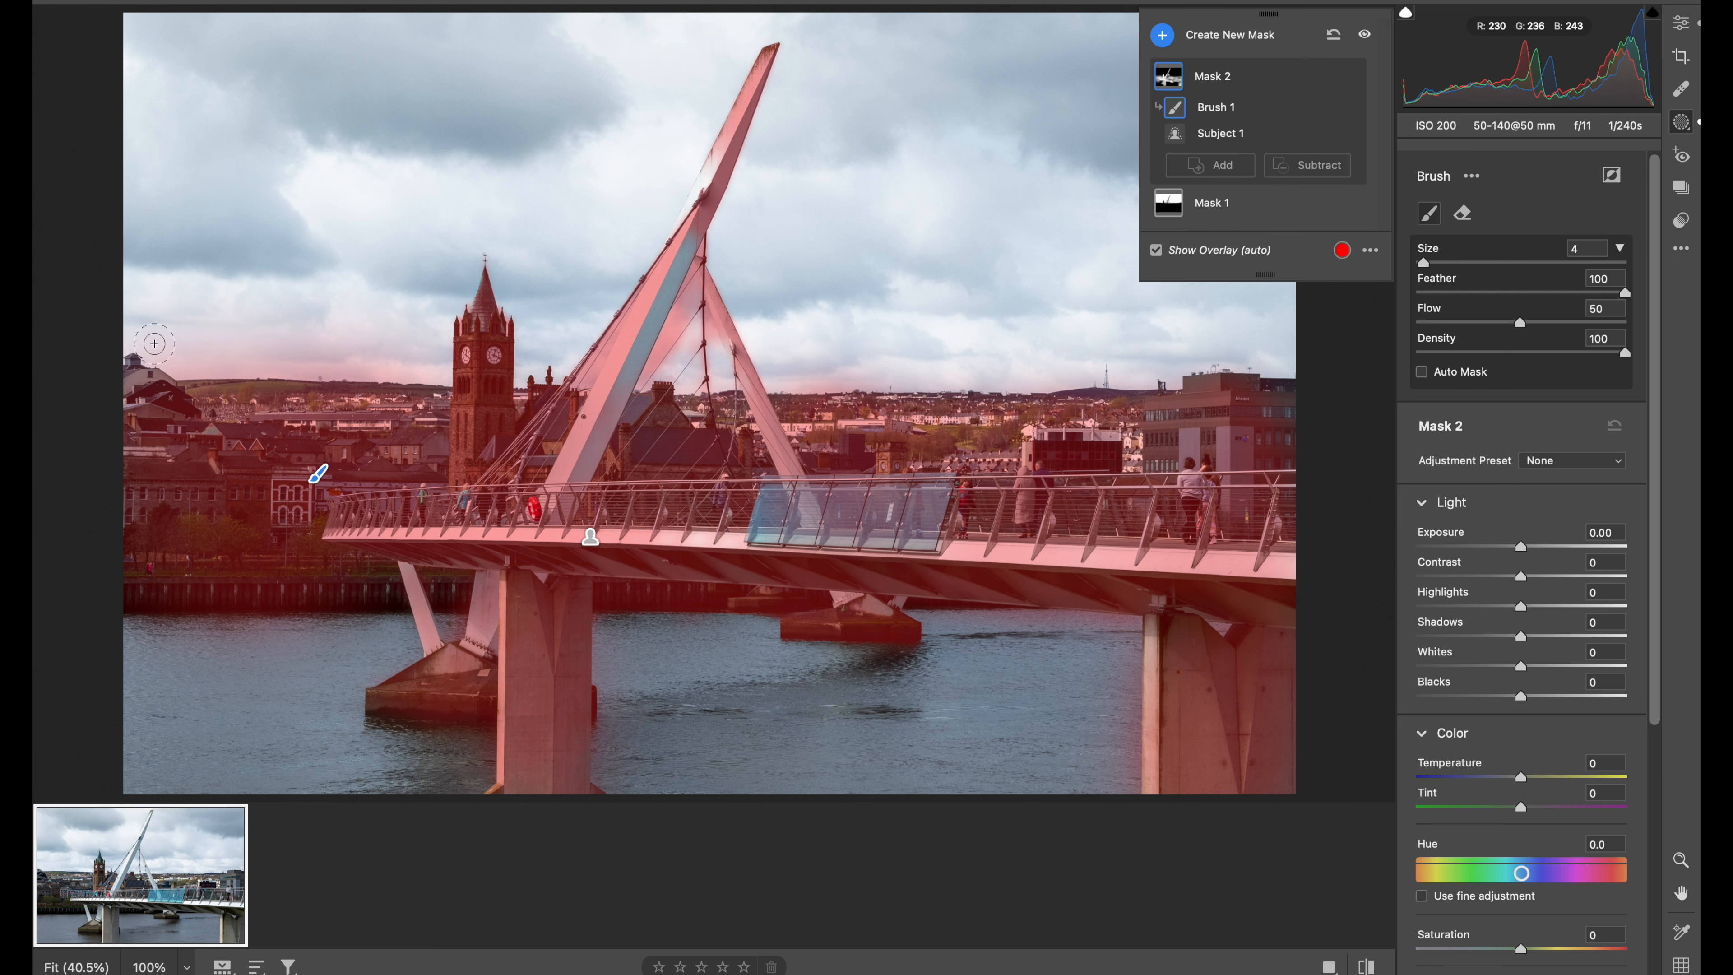
pyautogui.moveTo(134, 380); pyautogui.dragTo(140, 383)
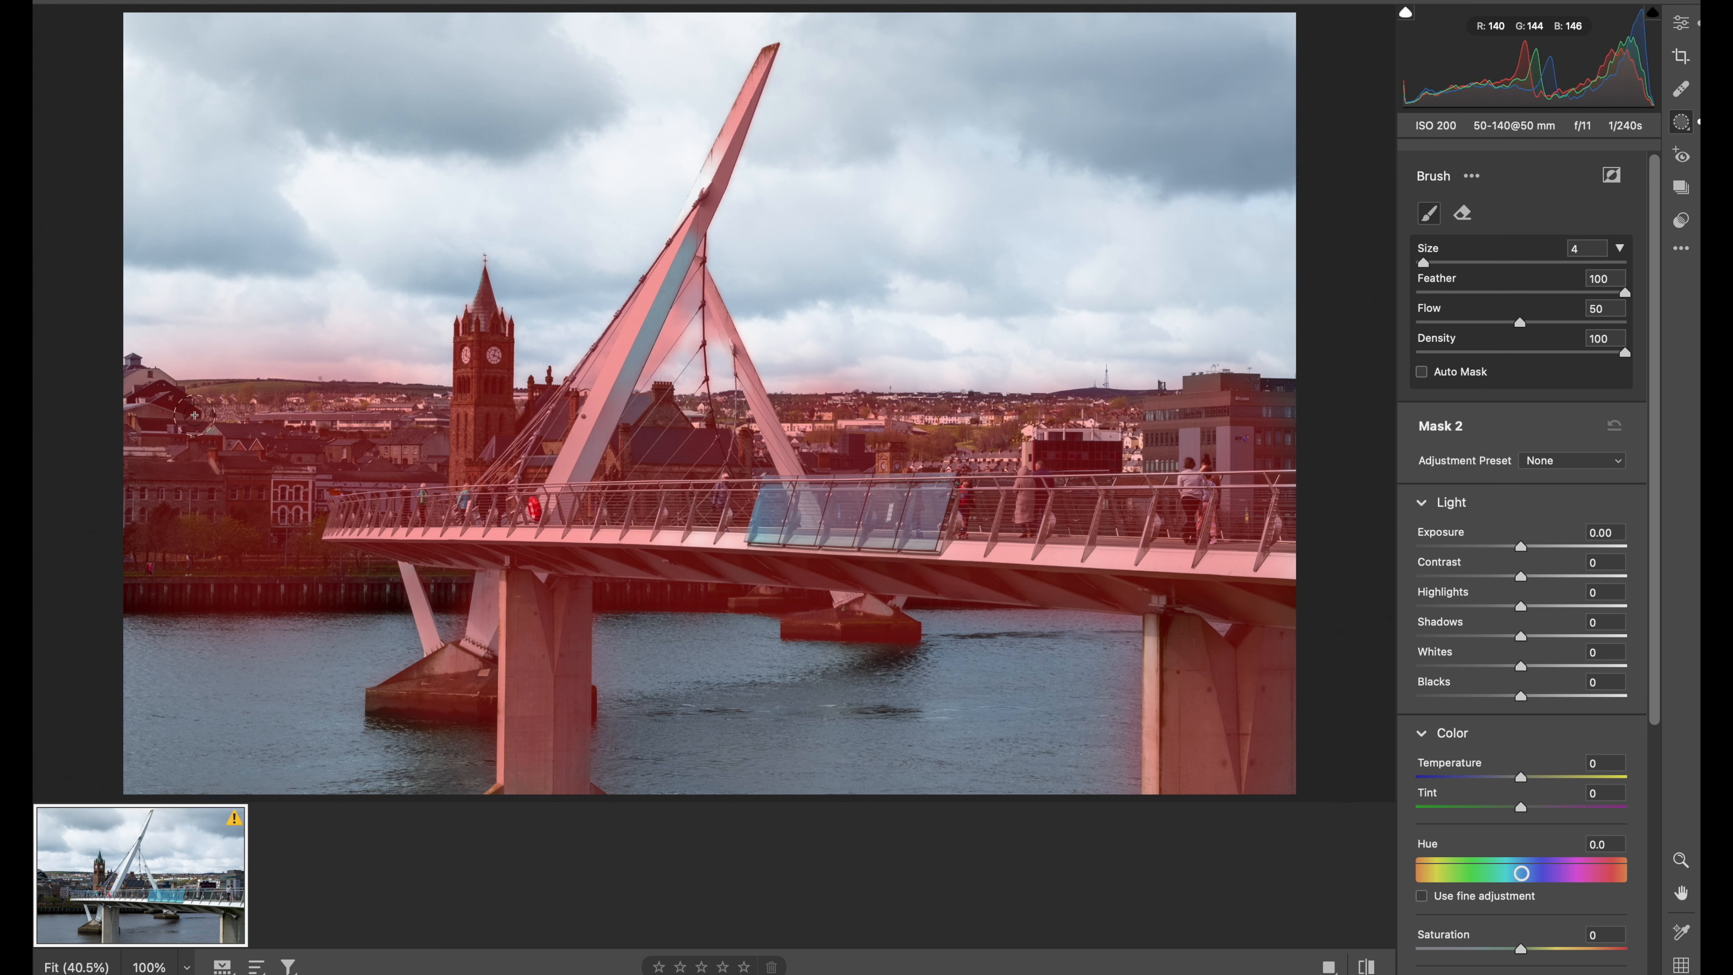
pyautogui.moveTo(282, 411)
pyautogui.mouseDown()
pyautogui.moveTo(311, 426)
pyautogui.moveTo(205, 493)
pyautogui.mouseUp()
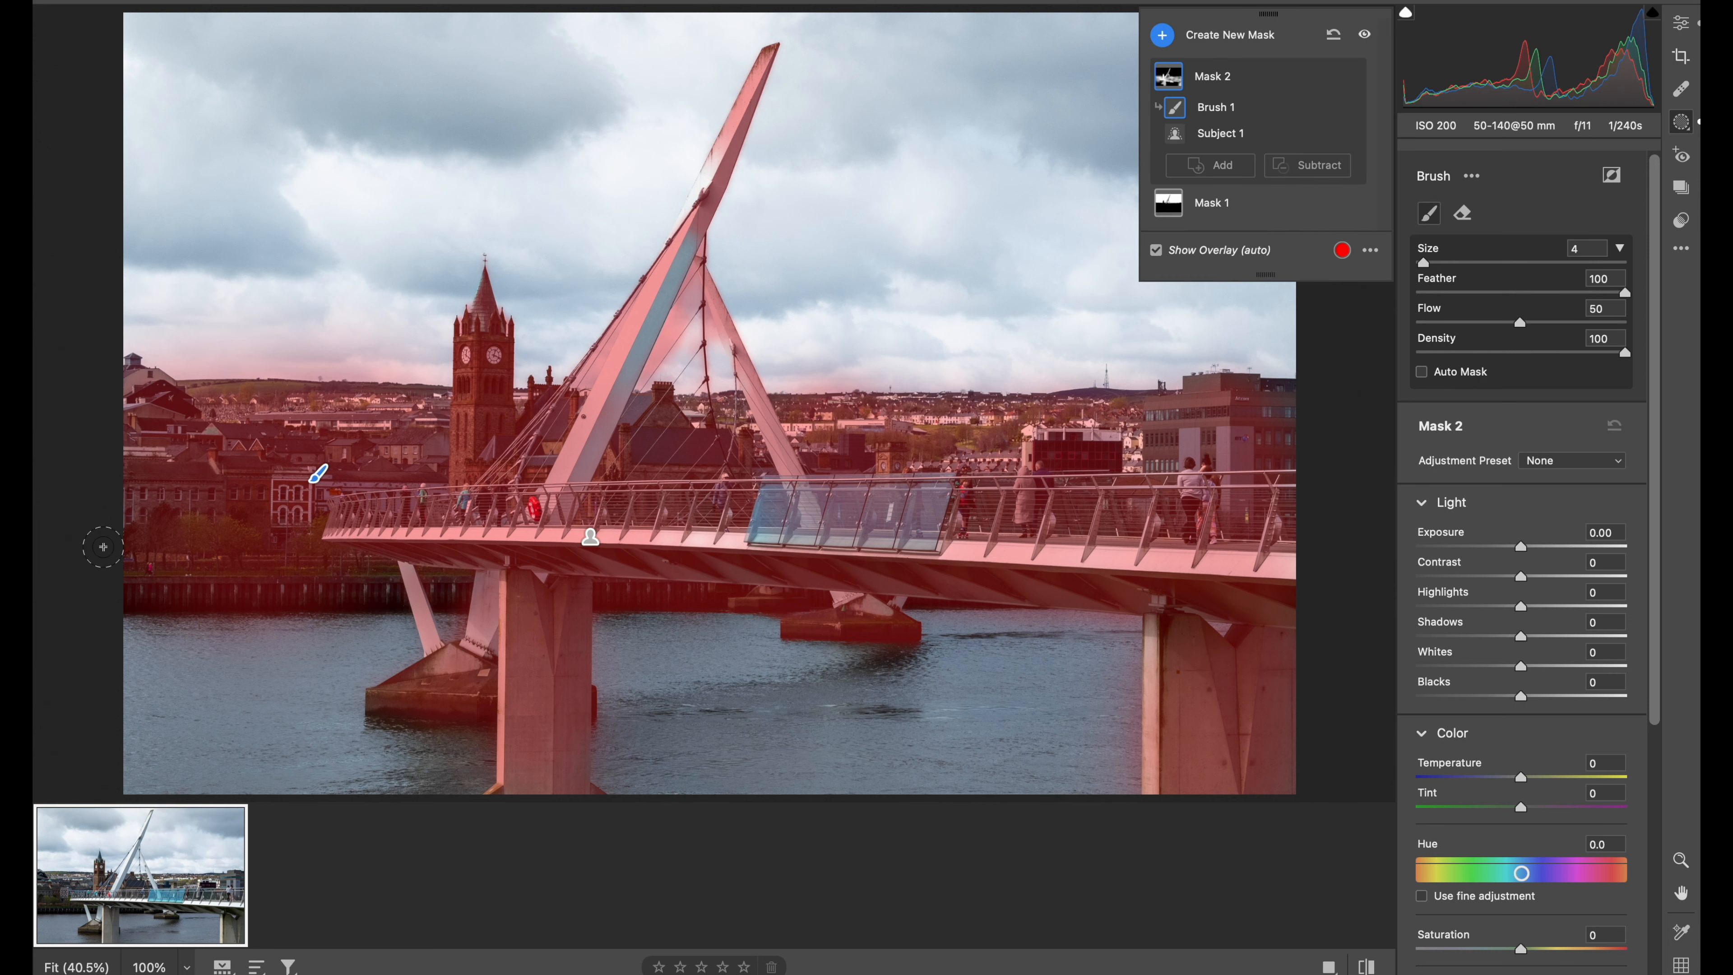
# - Finish painting the left riverbank into Mask 2 and set its Exposure to +0.45, Contrast to +31 and Shadows to +21
pyautogui.moveTo(103, 546); pyautogui.dragTo(145, 555)
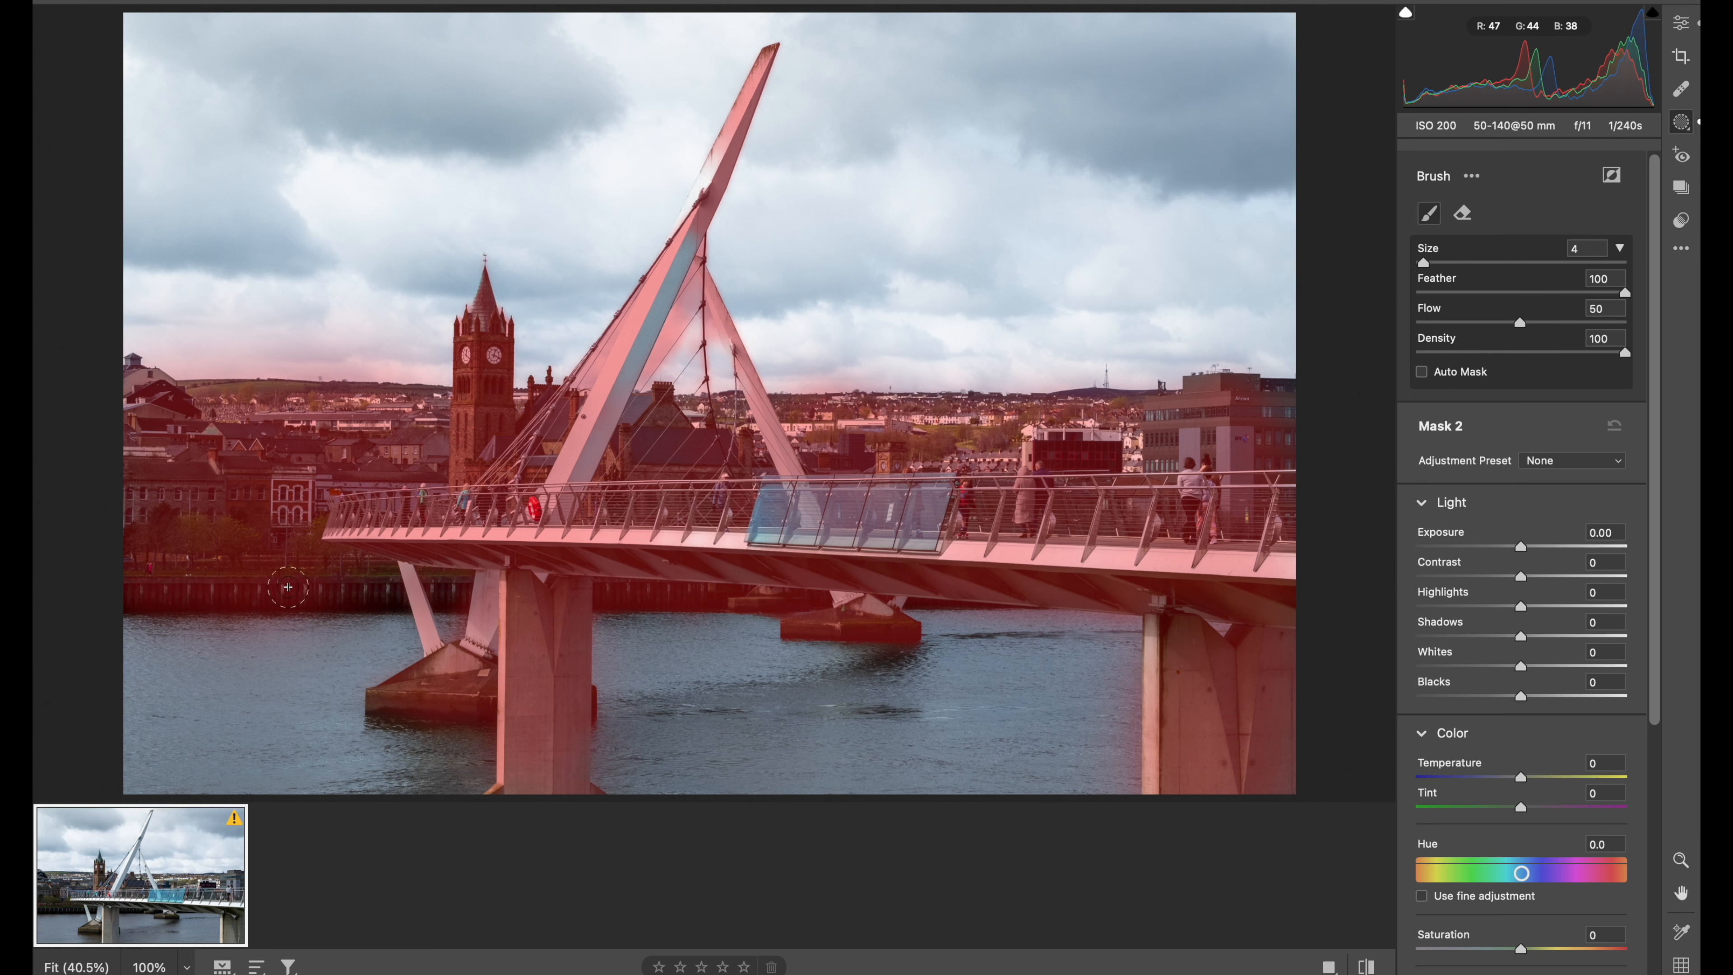
pyautogui.moveTo(288, 587); pyautogui.dragTo(269, 570)
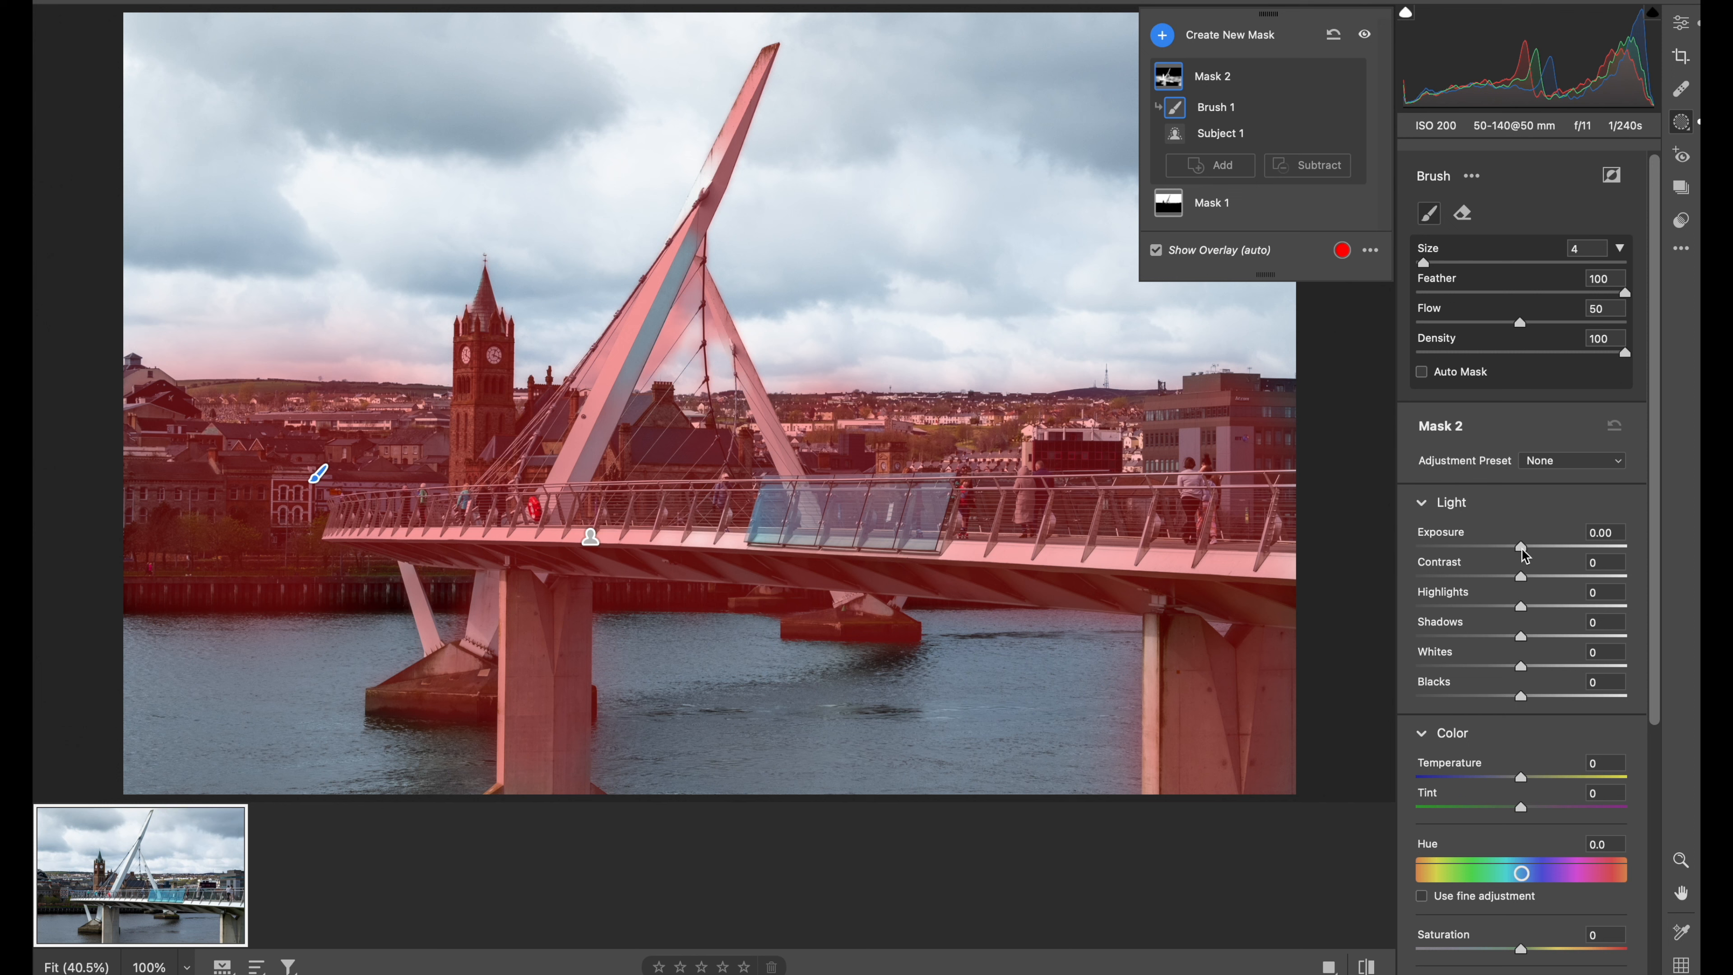
pyautogui.moveTo(1520, 550)
pyautogui.mouseDown()
pyautogui.moveTo(1566, 552)
pyautogui.moveTo(1527, 553)
pyautogui.moveTo(1539, 577)
pyautogui.mouseUp()
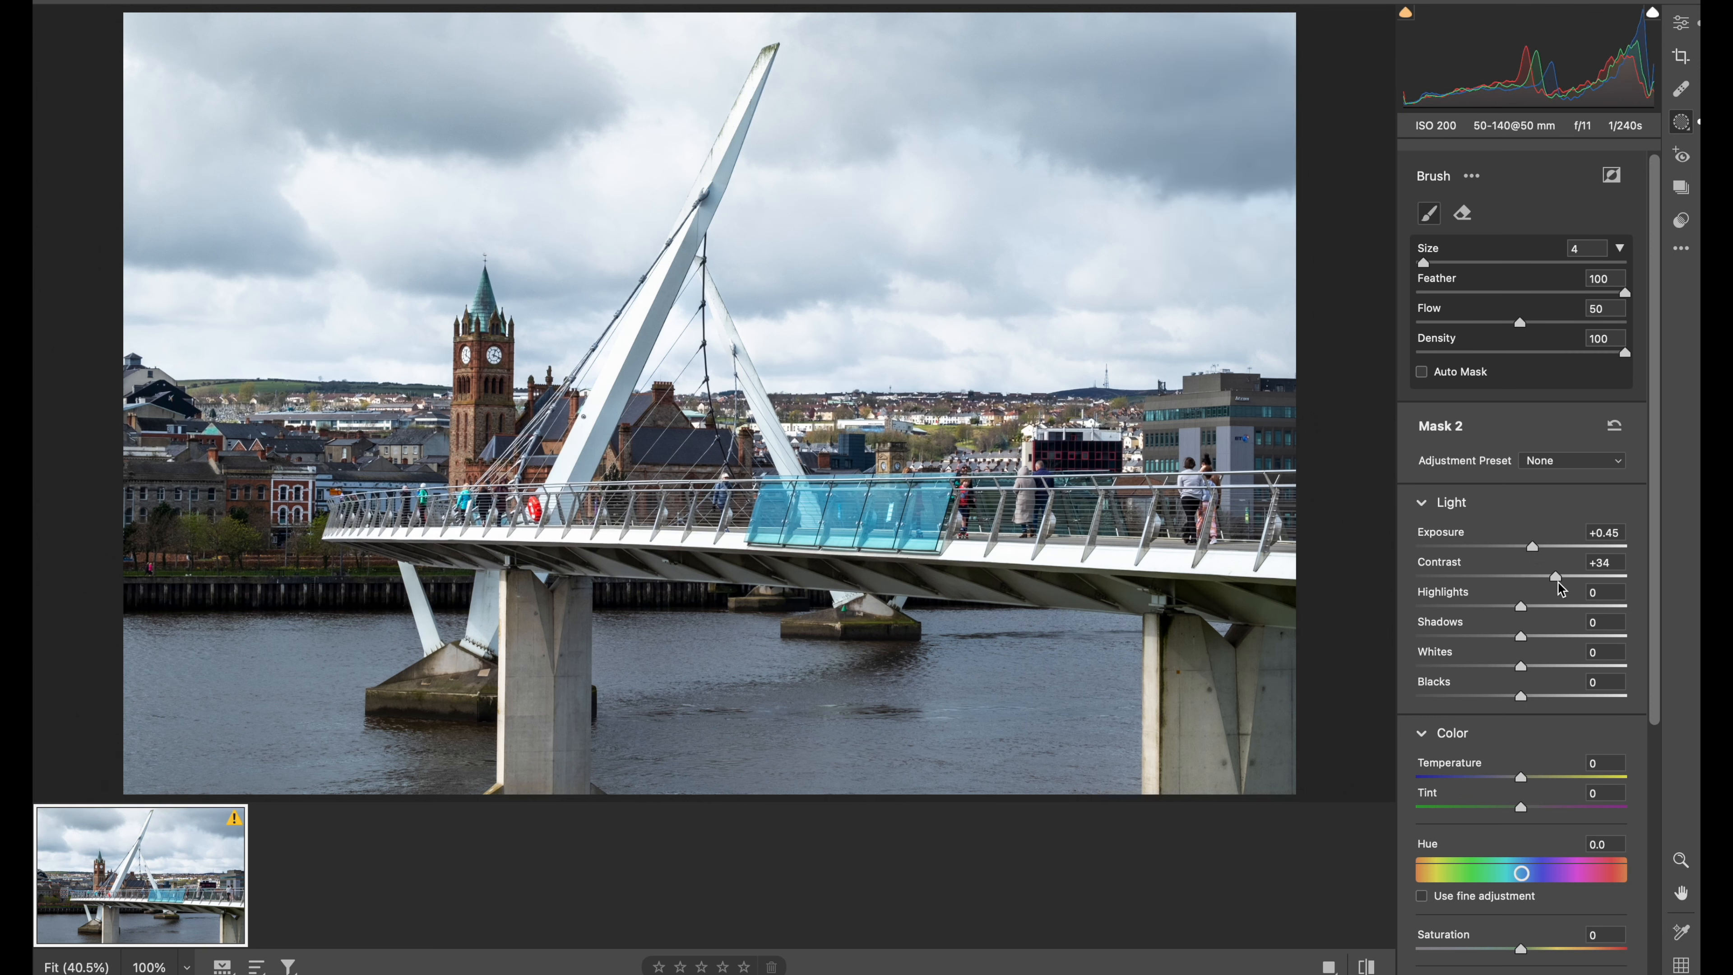
pyautogui.moveTo(1557, 581); pyautogui.dragTo(1557, 581)
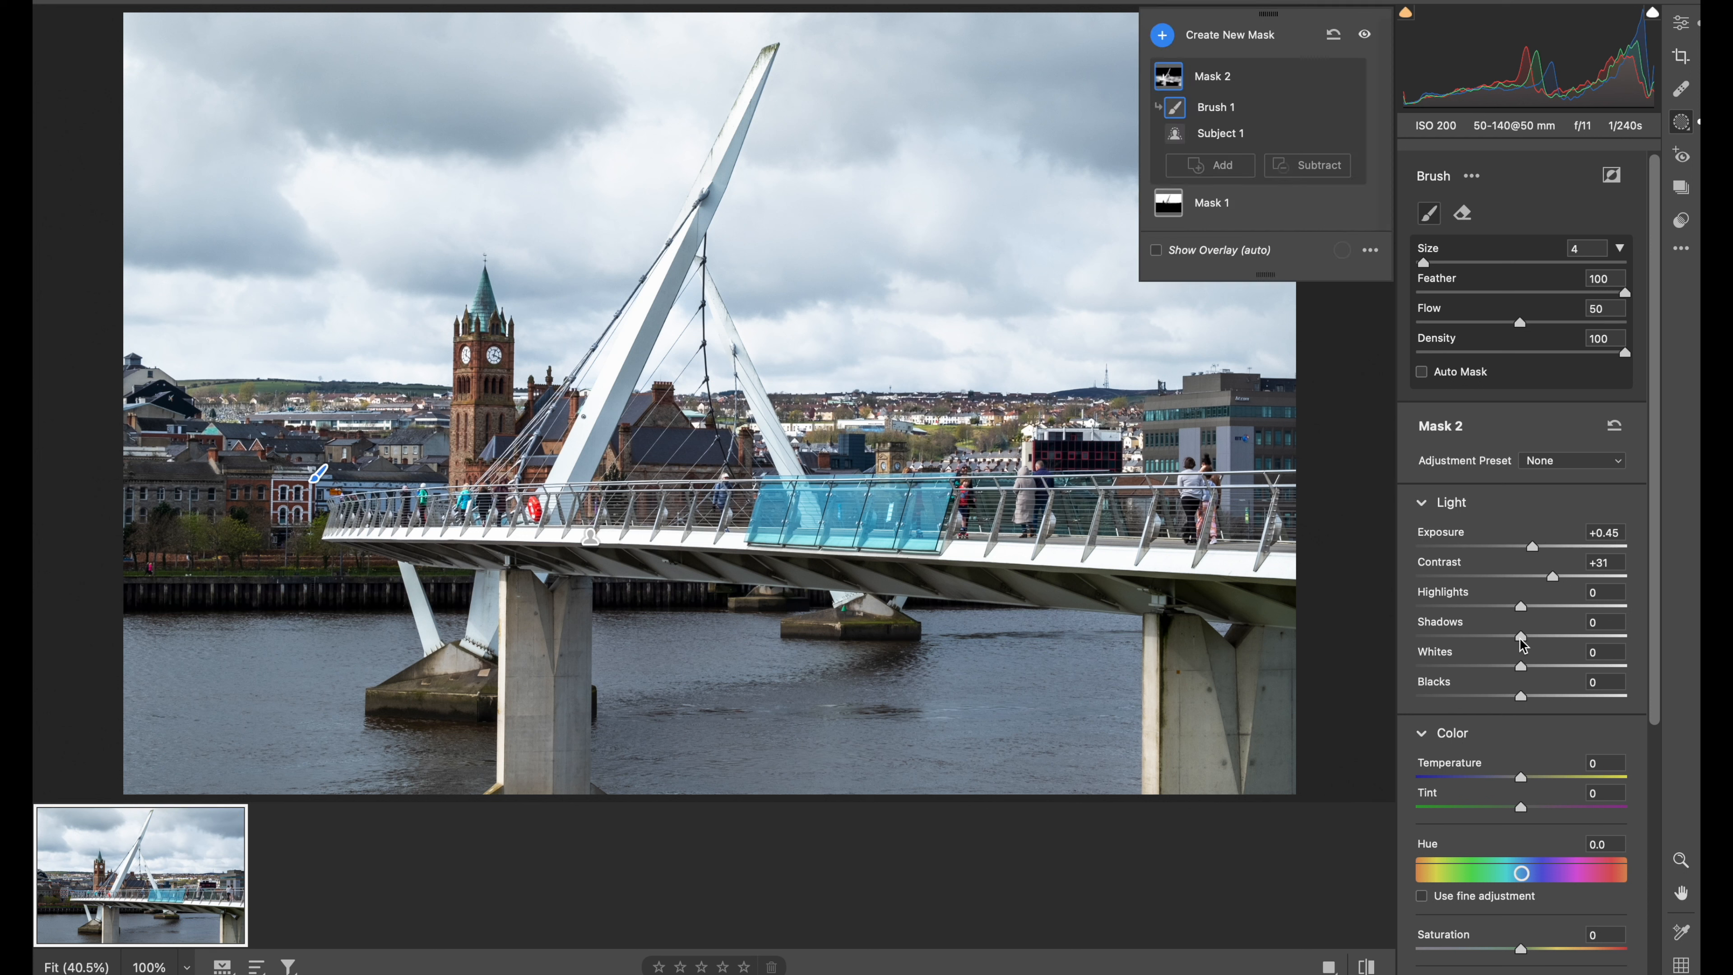
pyautogui.moveTo(1523, 643); pyautogui.dragTo(1541, 635)
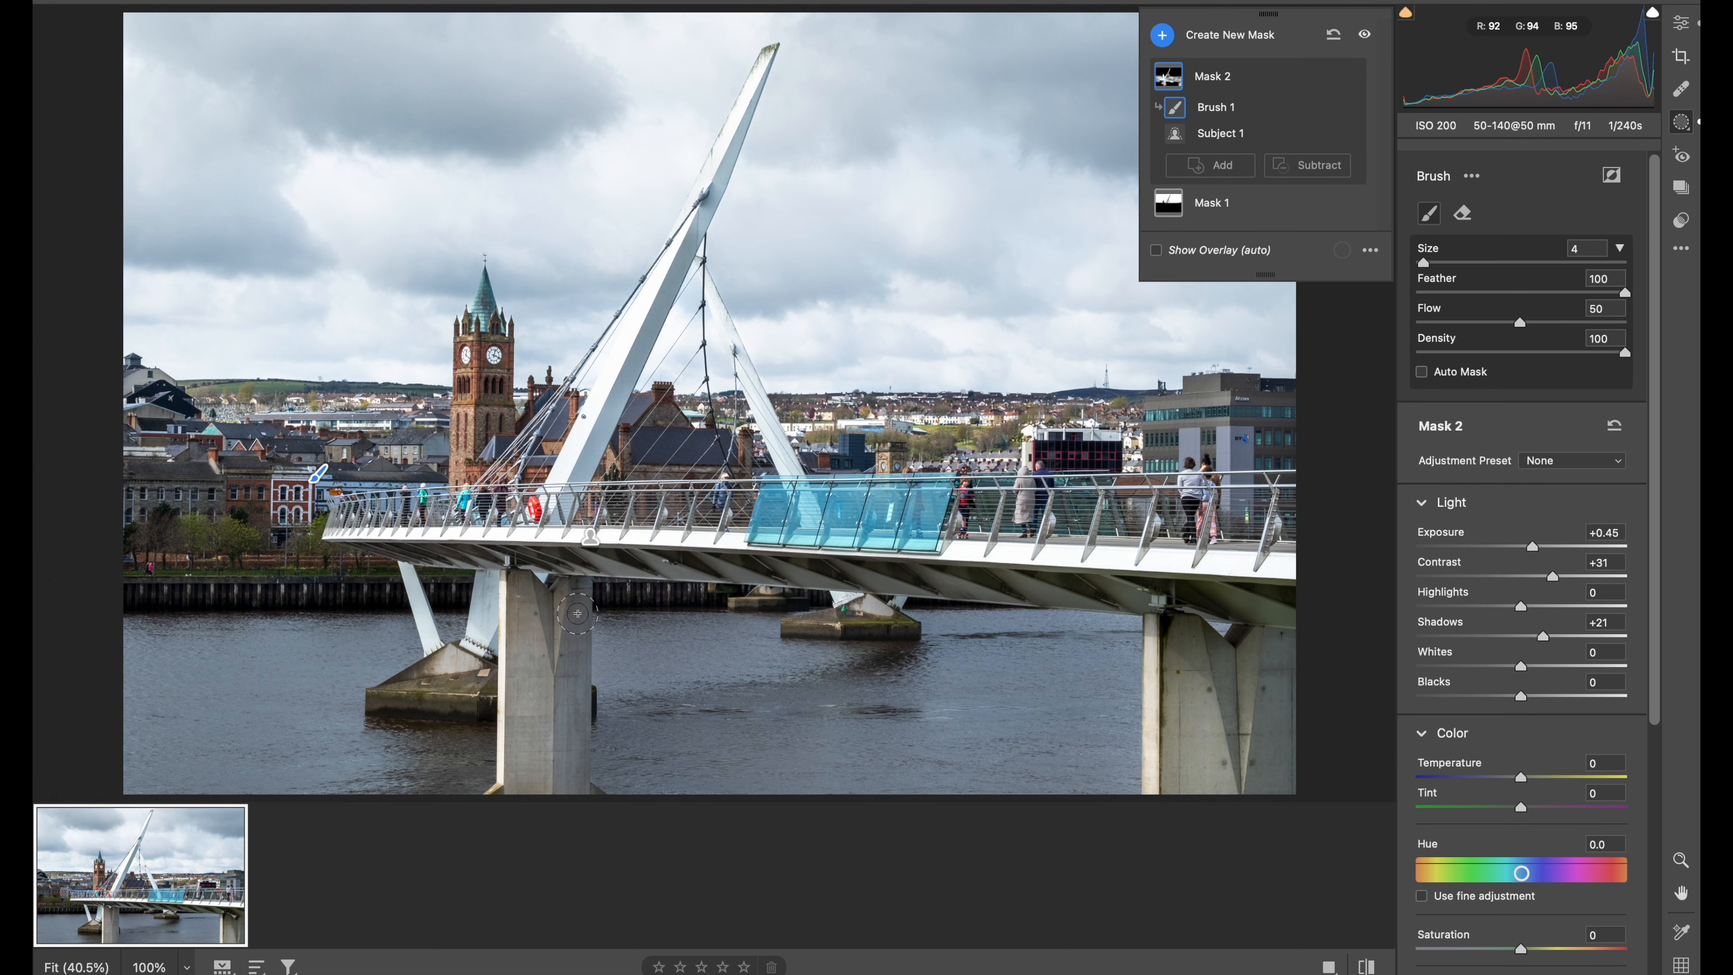
pyautogui.press('f')
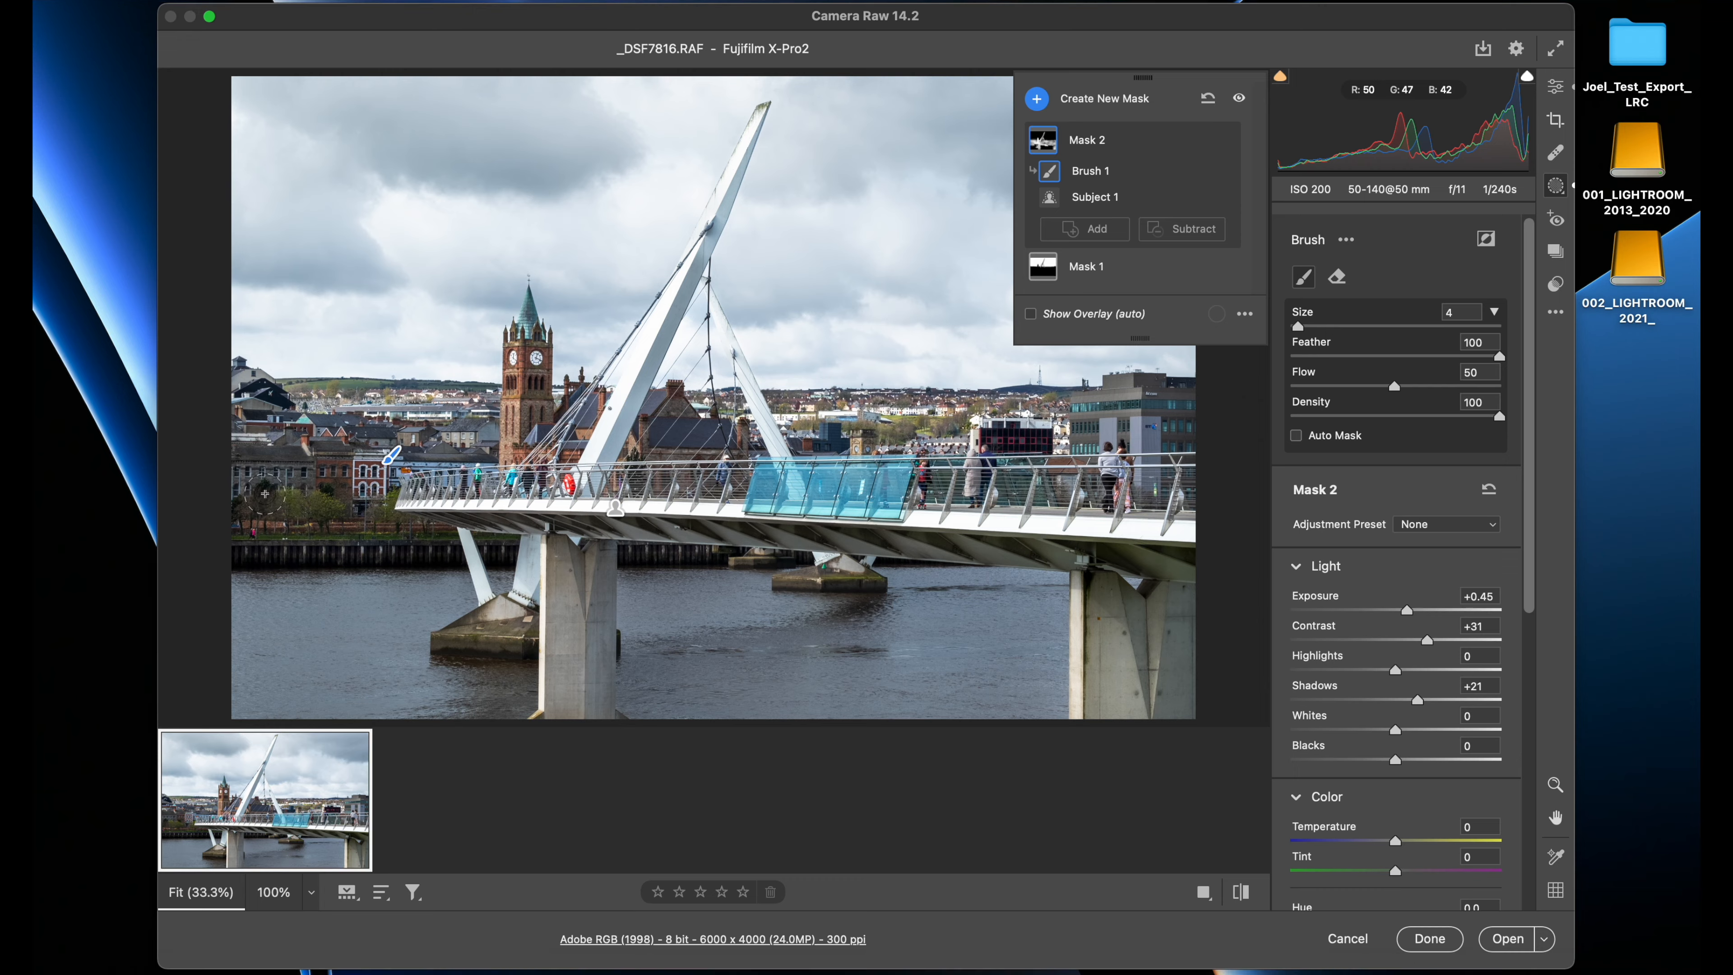
pyautogui.press('f')
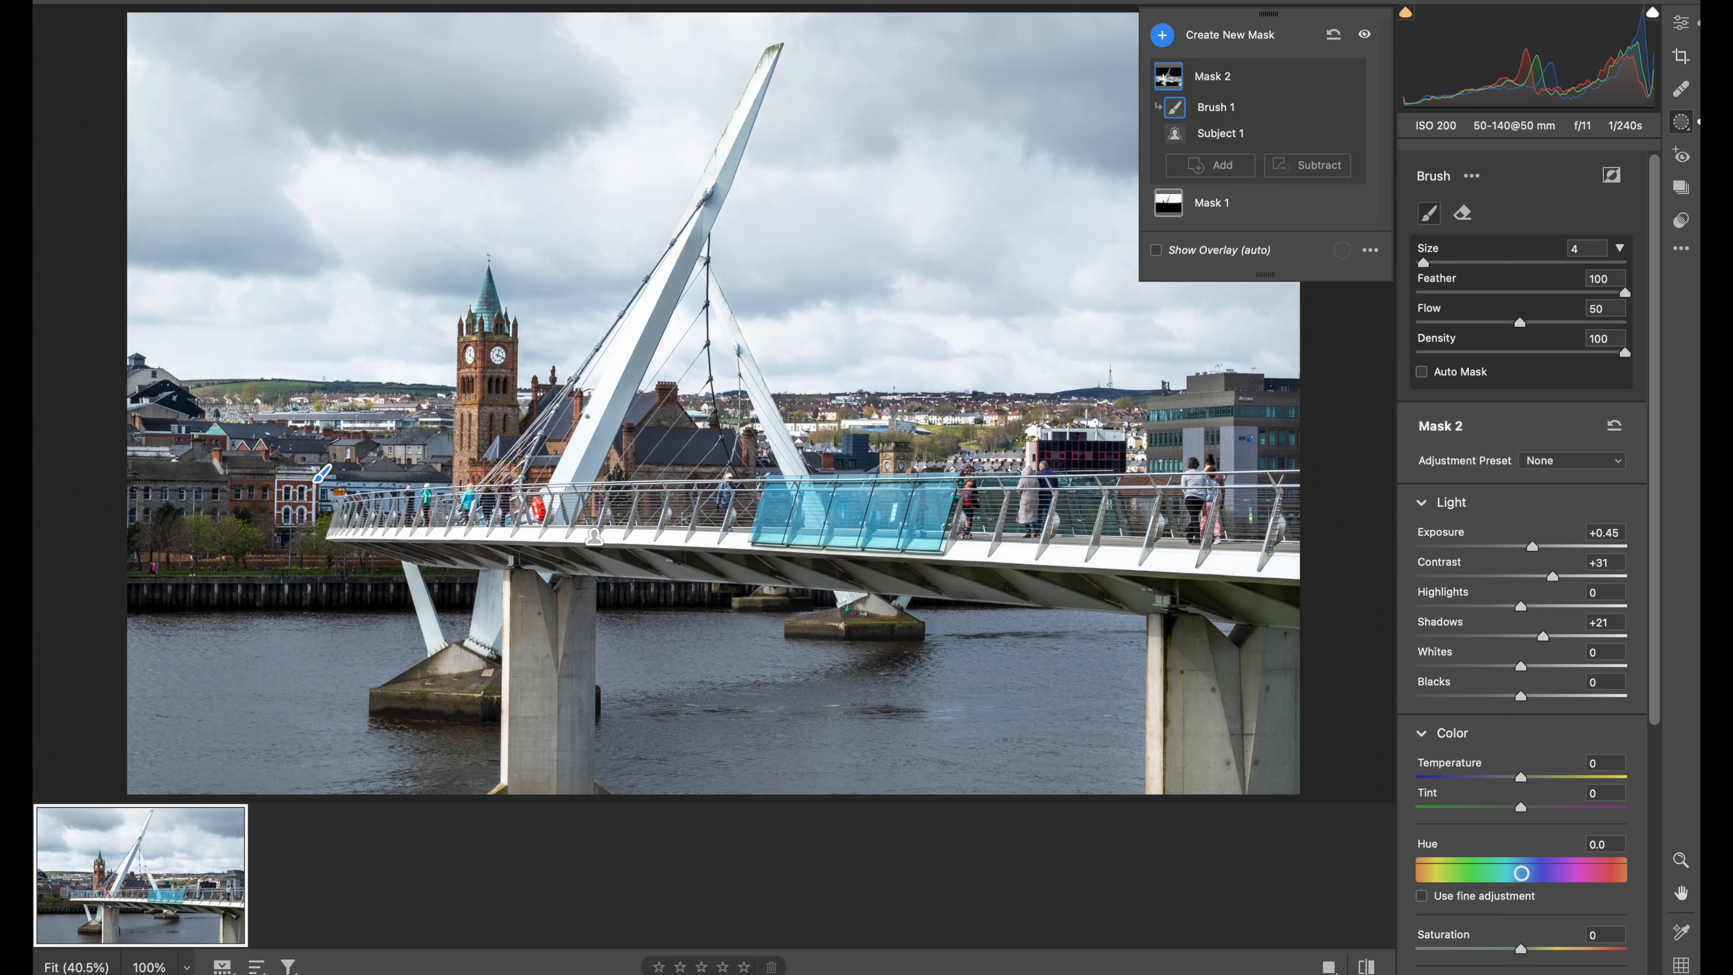
# - Return to the global edit settings and examine the zoomed-in photo across the clock tower, bridge deck, distant town, piers, river and riverbank
pyautogui.click(1682, 28)
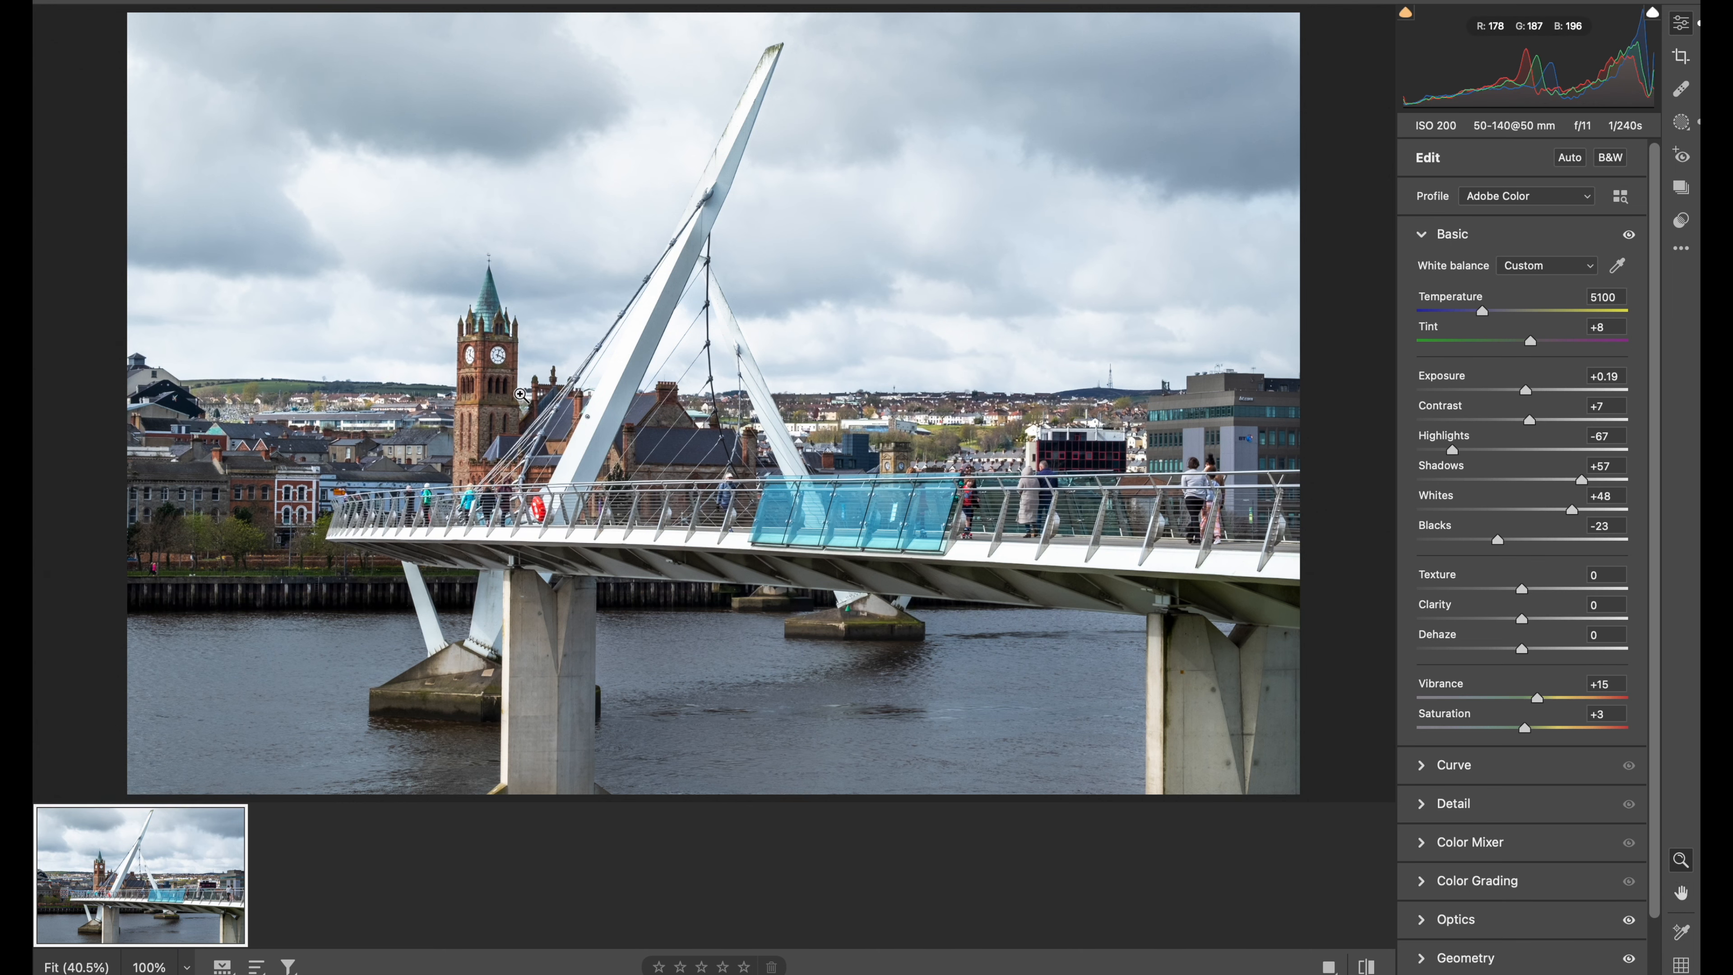
pyautogui.click(518, 395)
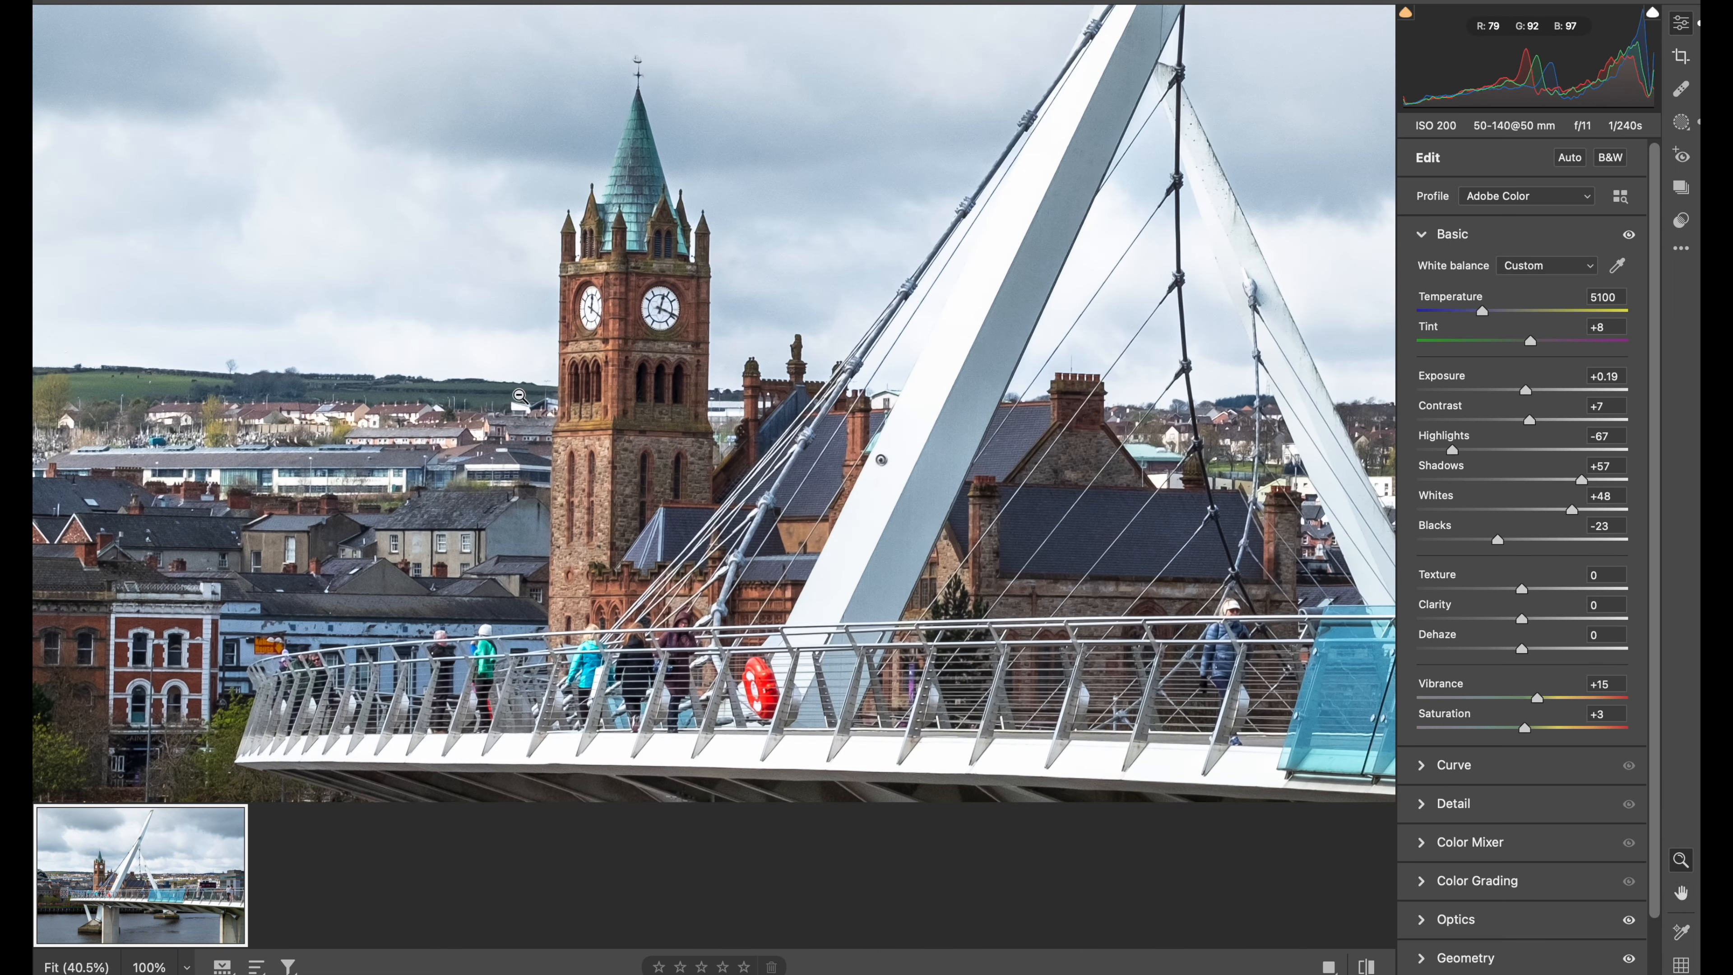
pyautogui.hscroll(10, 400, 404)
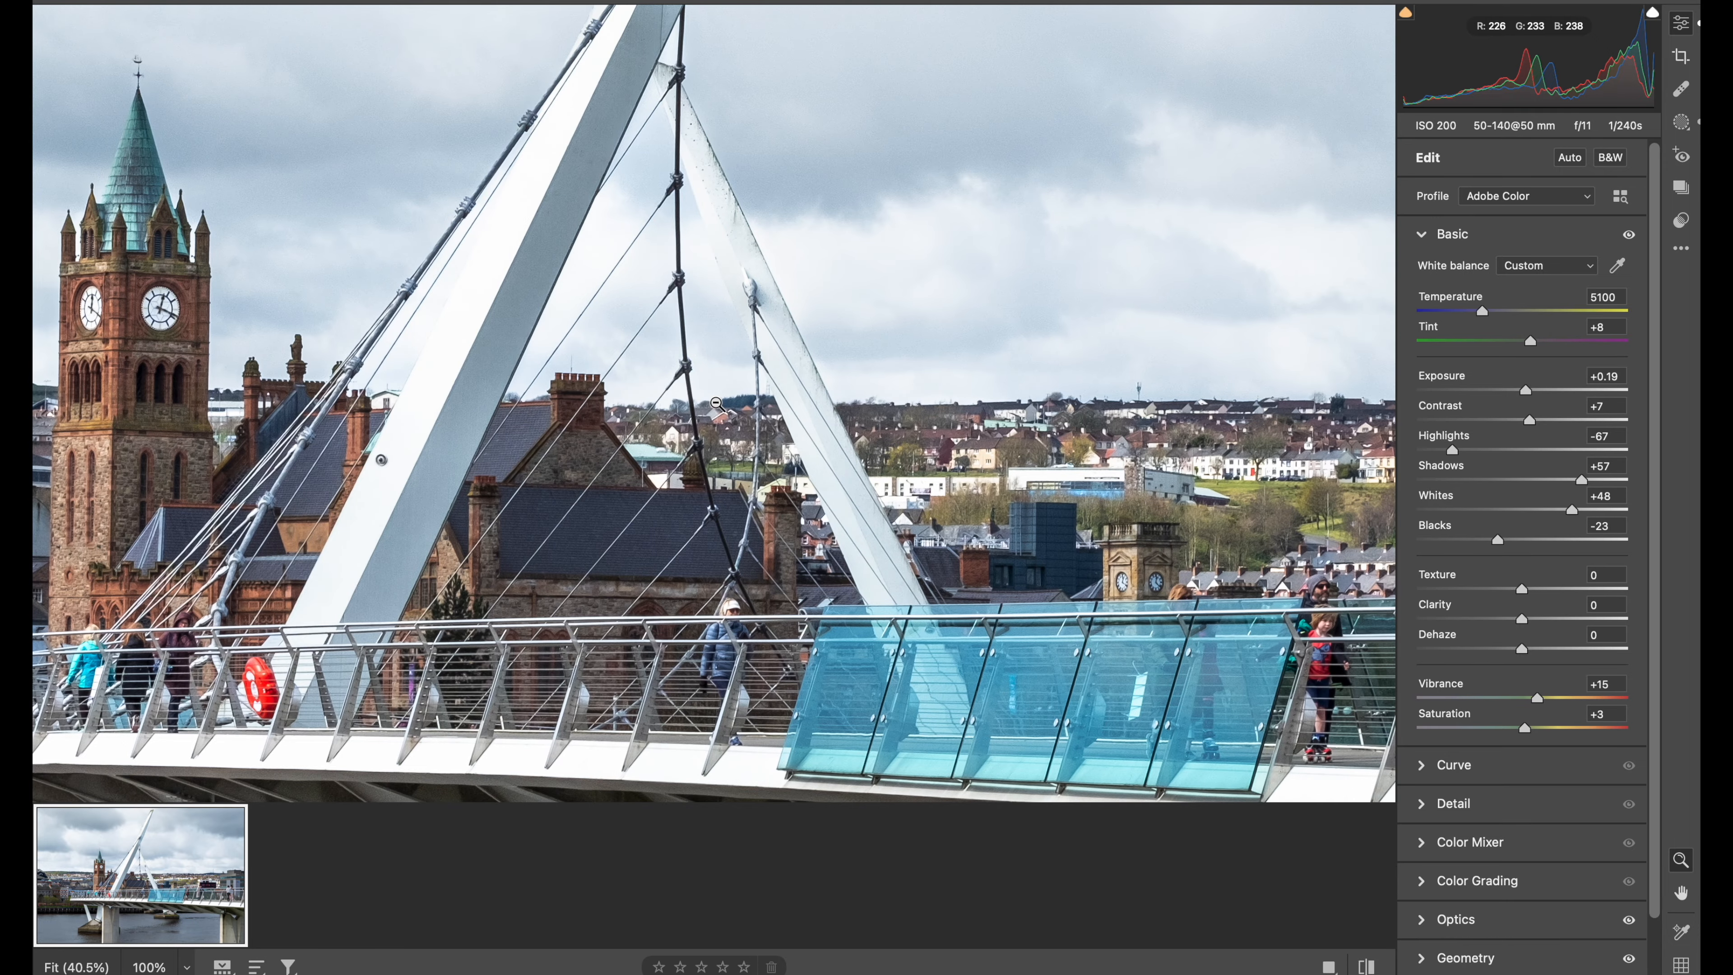
pyautogui.hscroll(12, 716, 404)
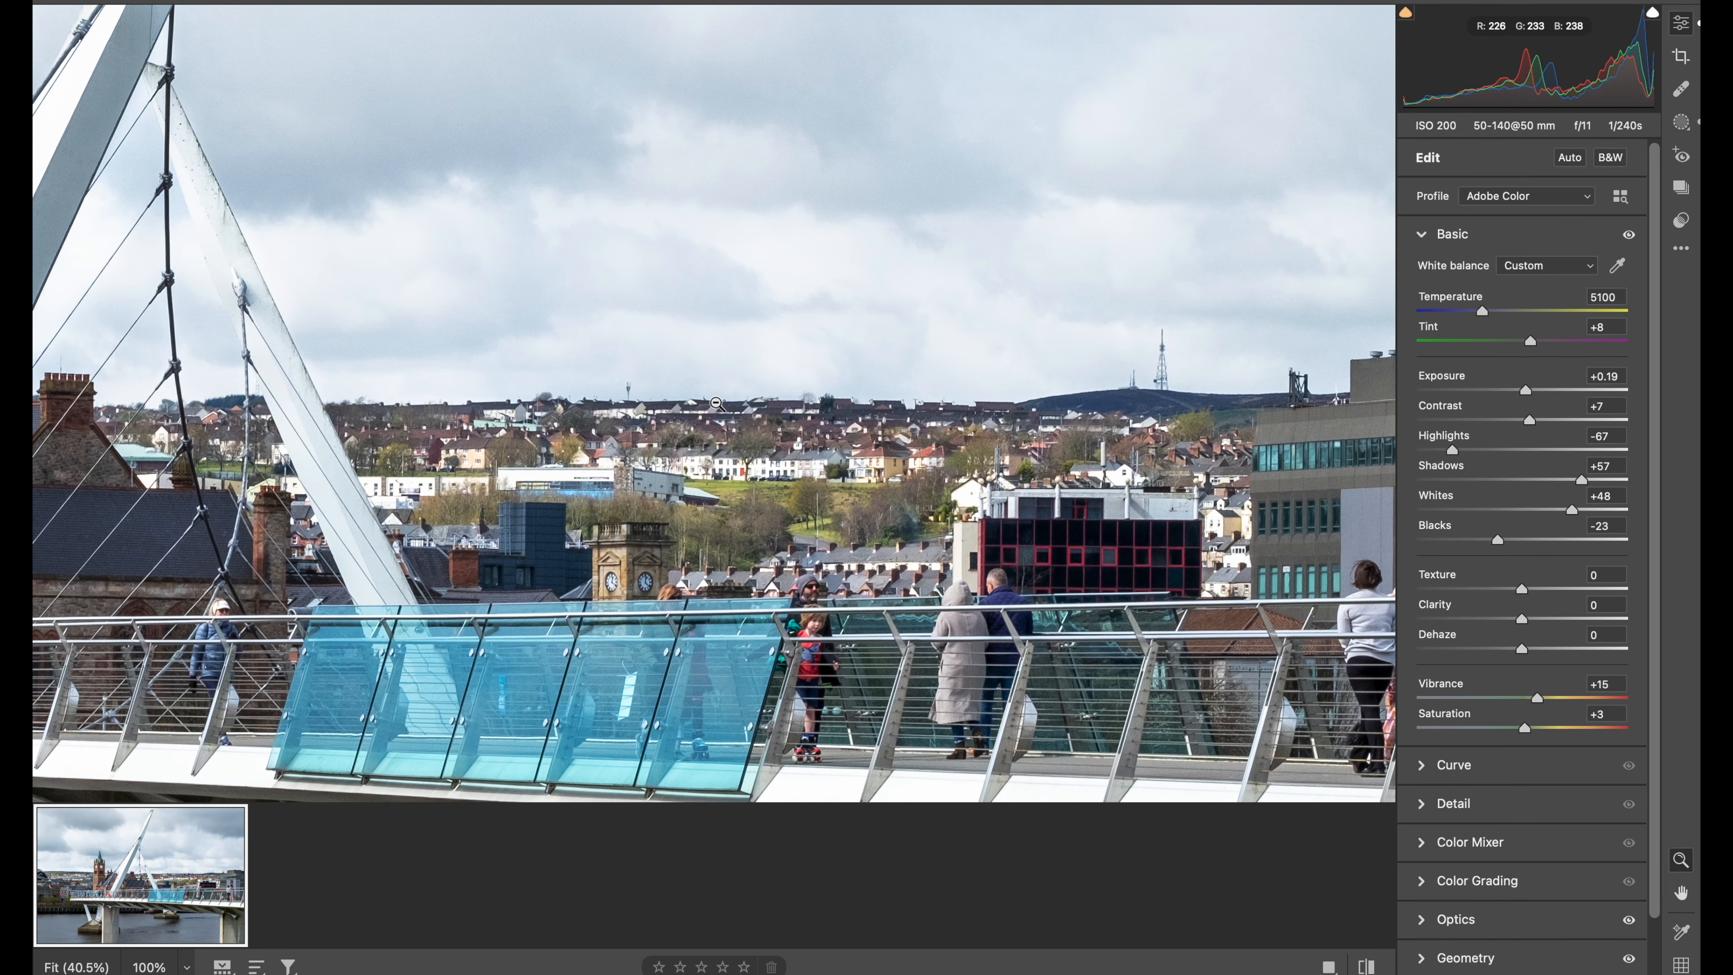
pyautogui.hscroll(2, 716, 404)
pyautogui.hscroll(-20, 716, 404)
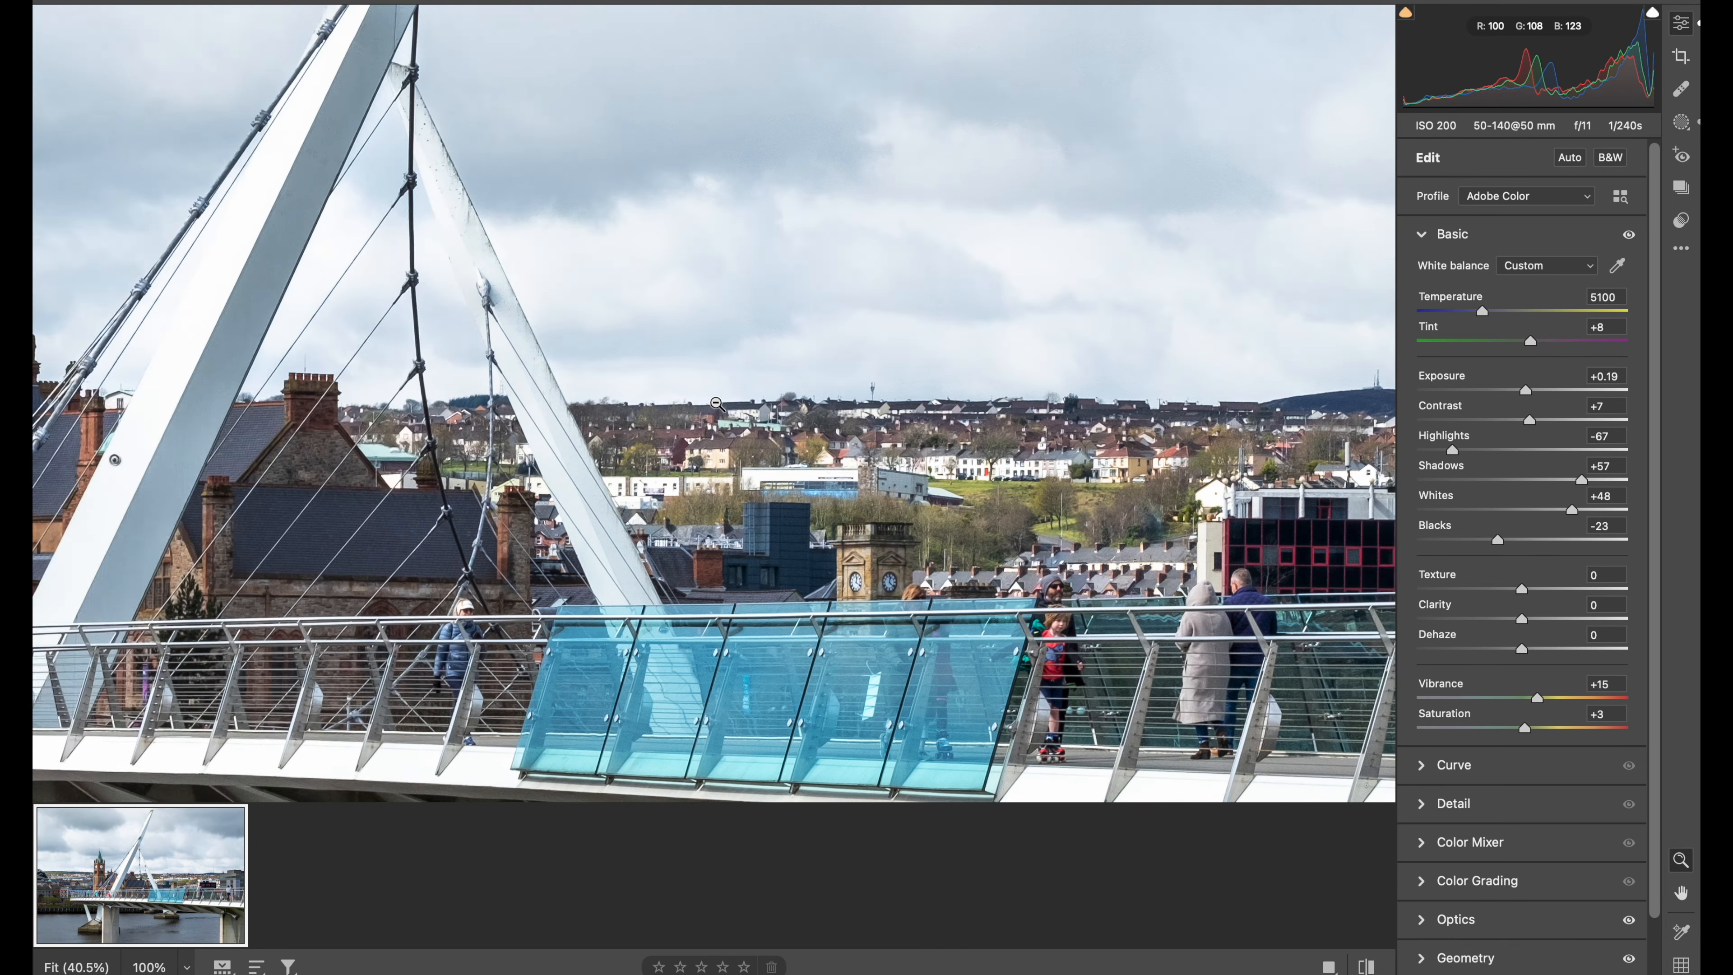
pyautogui.hscroll(-9, 716, 403)
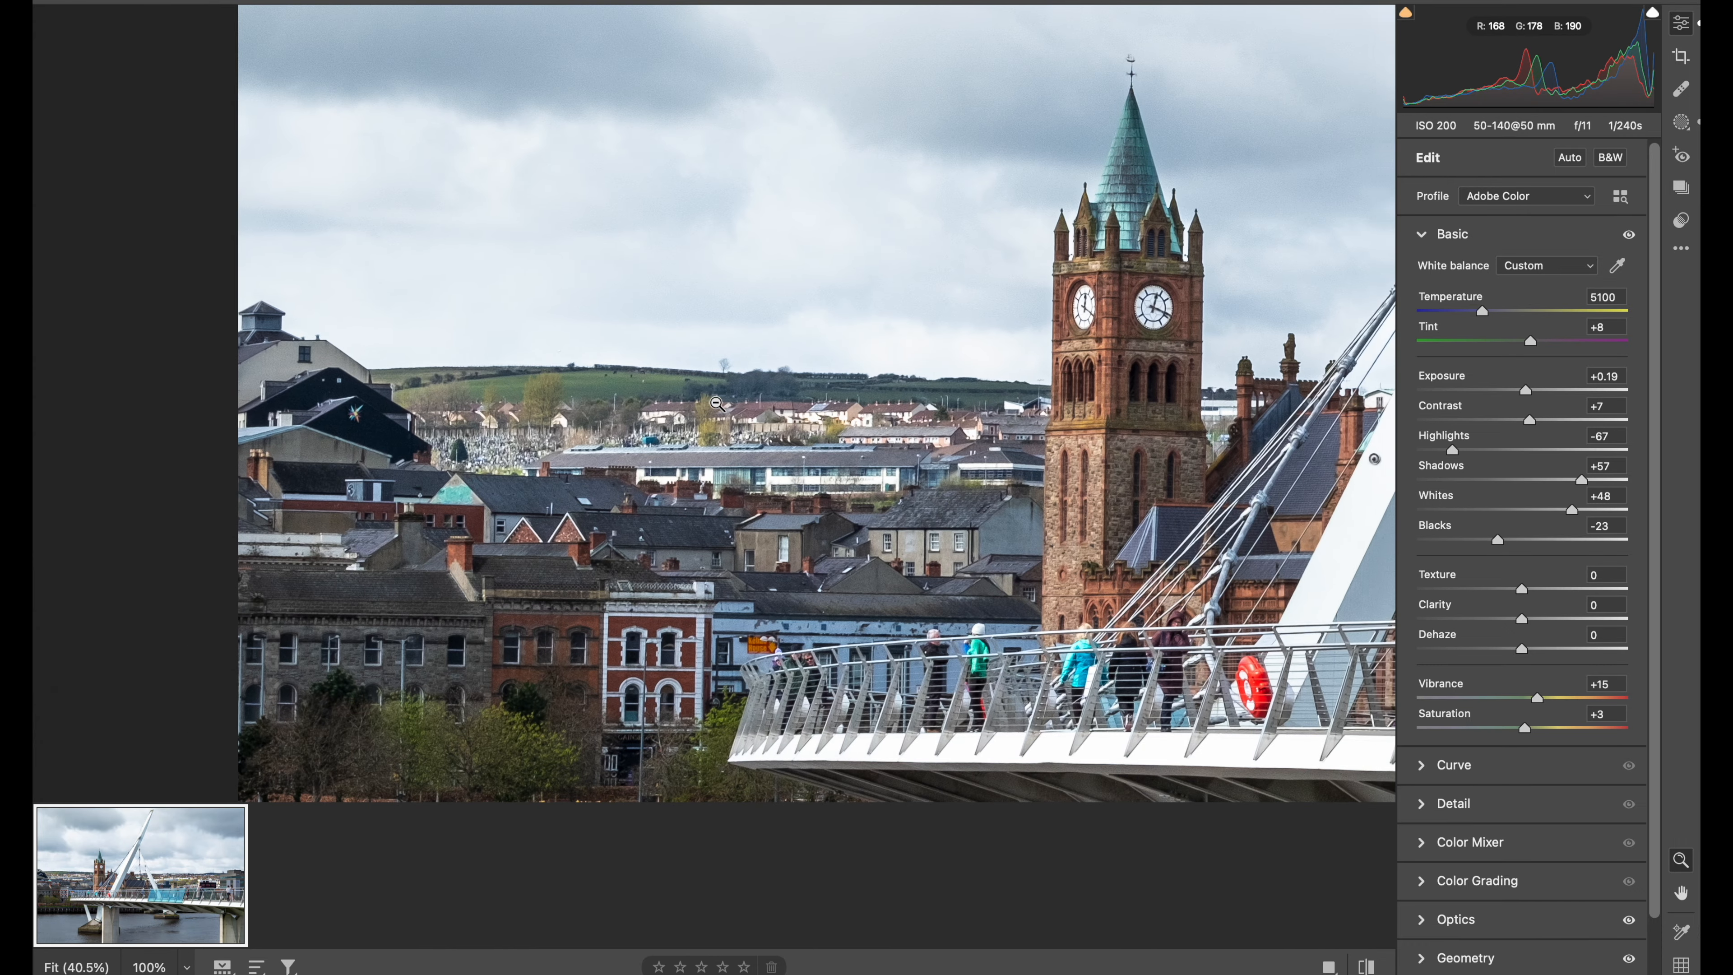
pyautogui.hscroll(20, 716, 404)
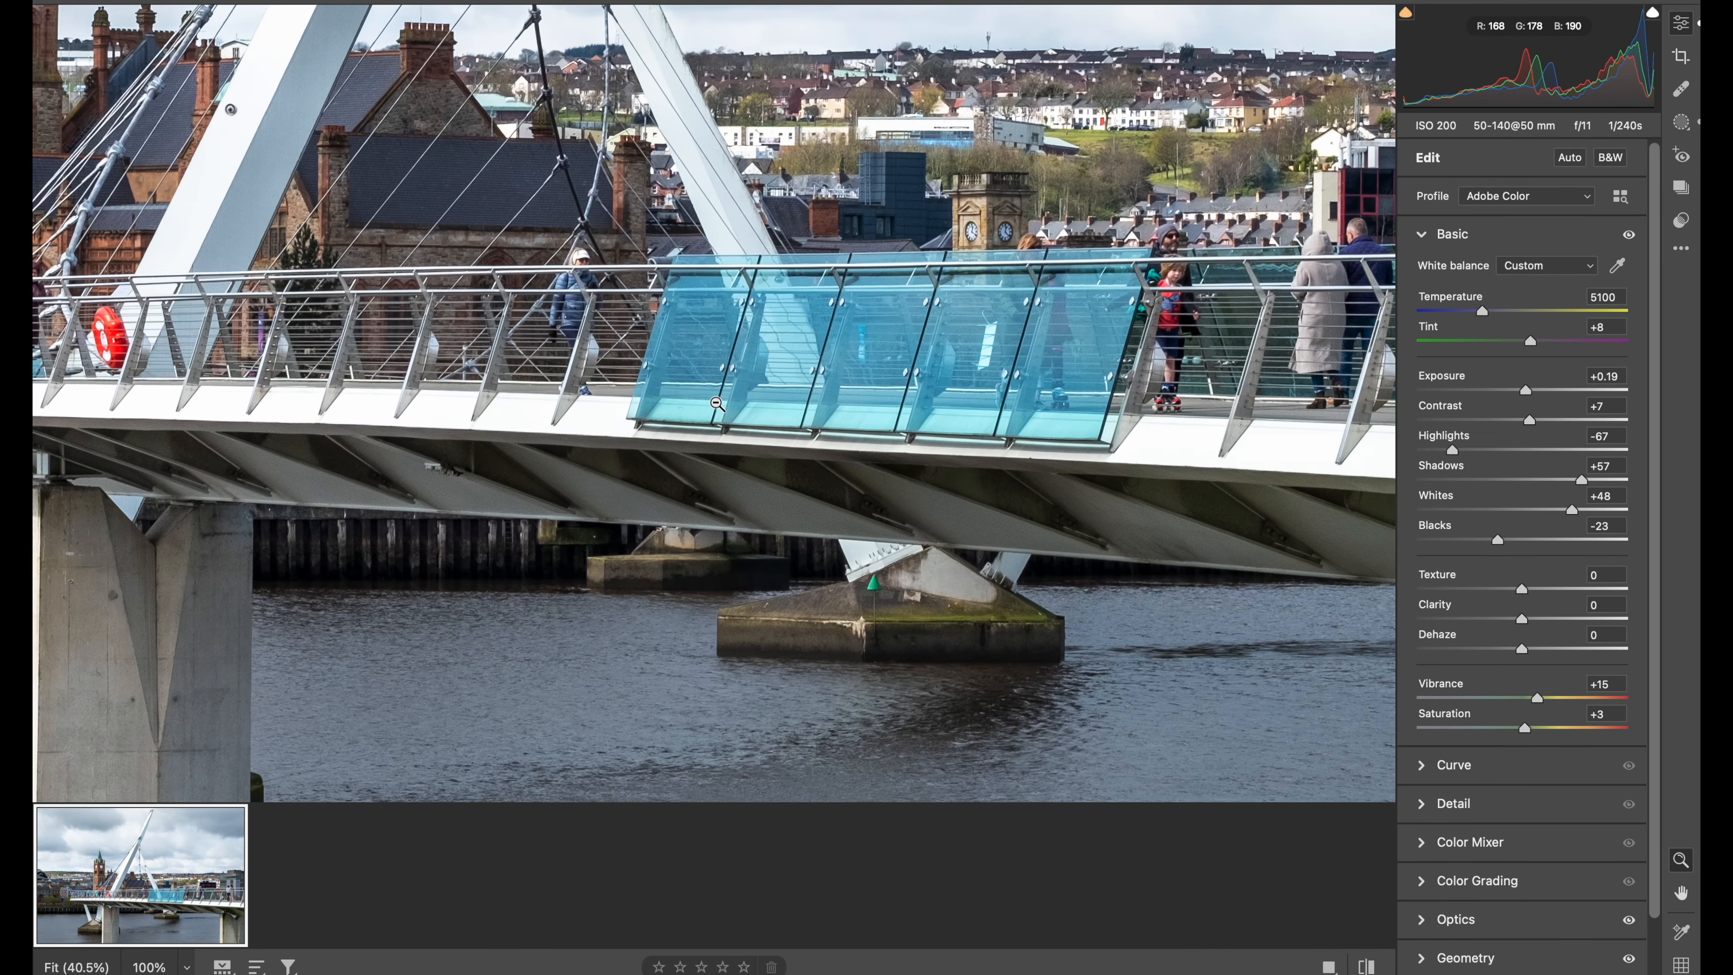
pyautogui.hscroll(14, 717, 403)
pyautogui.scroll(-5, 716, 404)
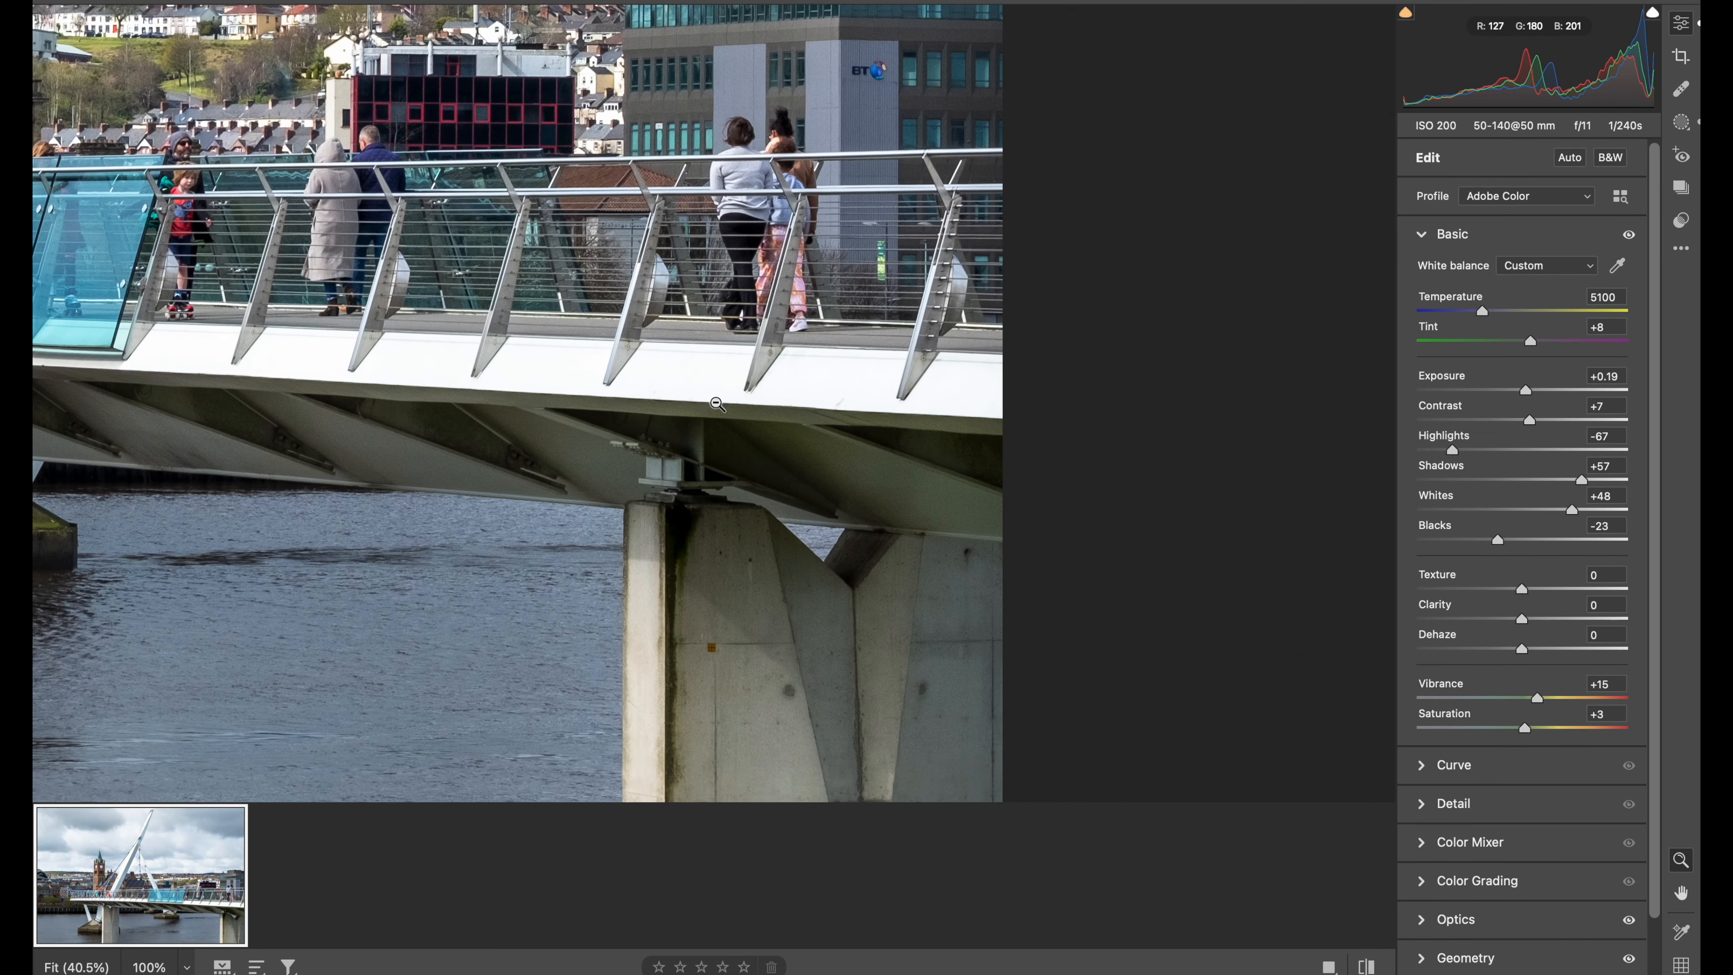
pyautogui.scroll(-4, 716, 403)
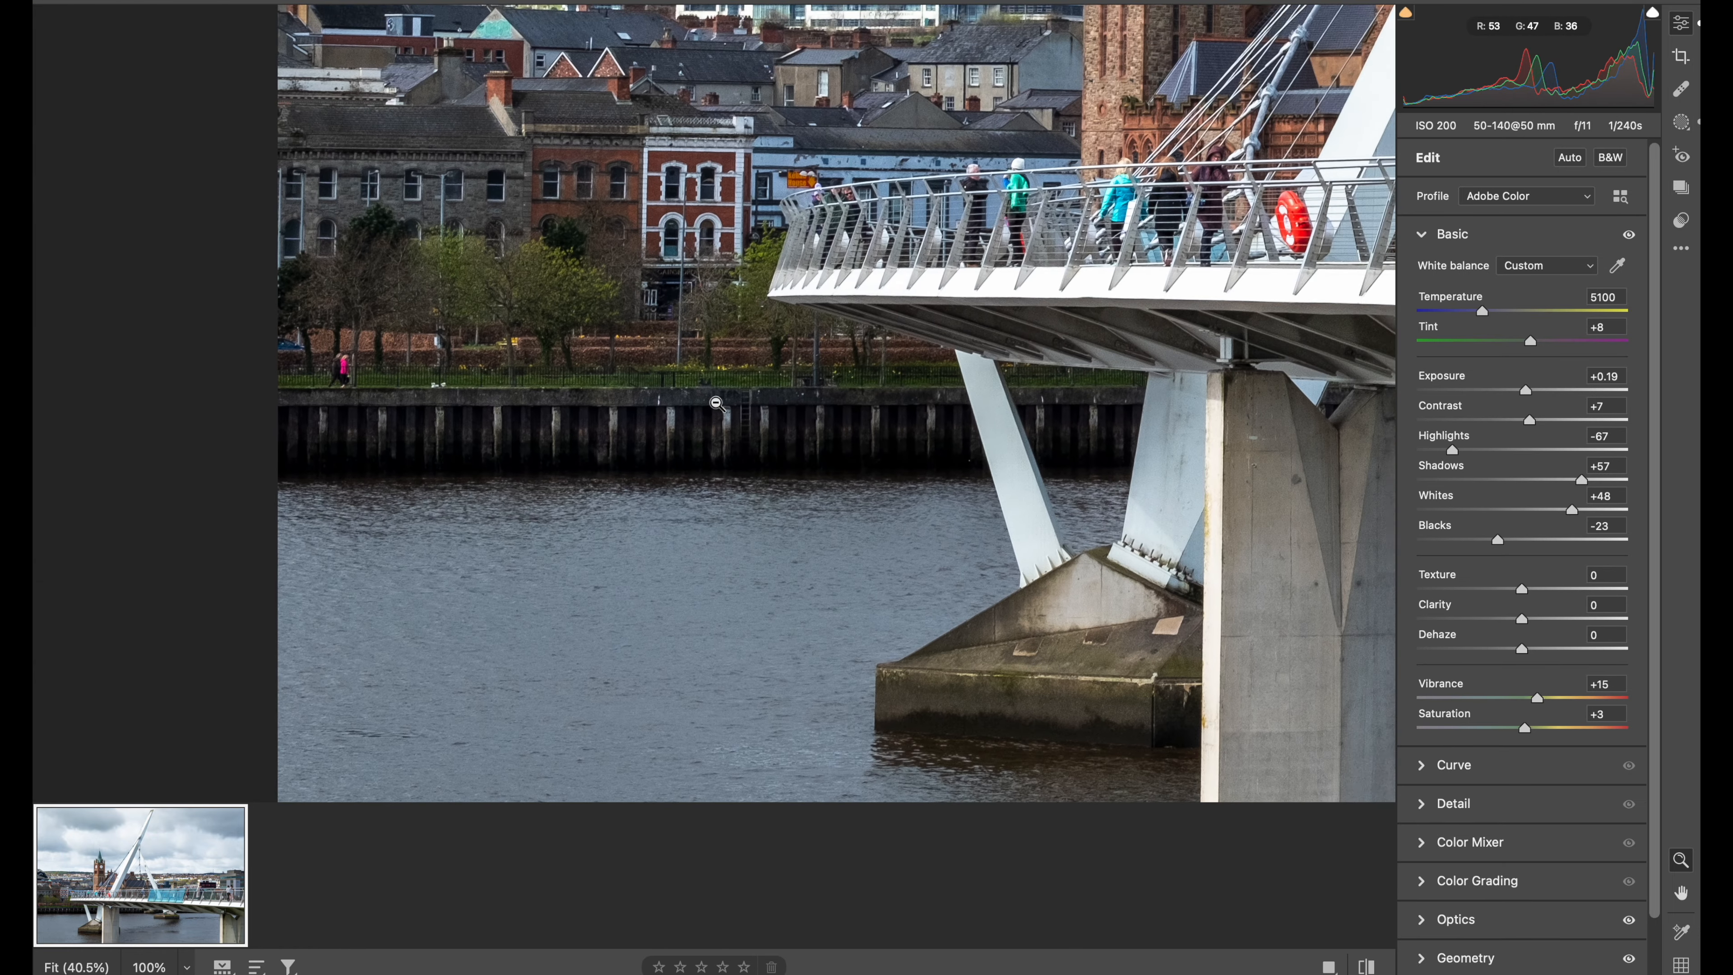
pyautogui.hscroll(12, 716, 404)
pyautogui.scroll(-3, 716, 404)
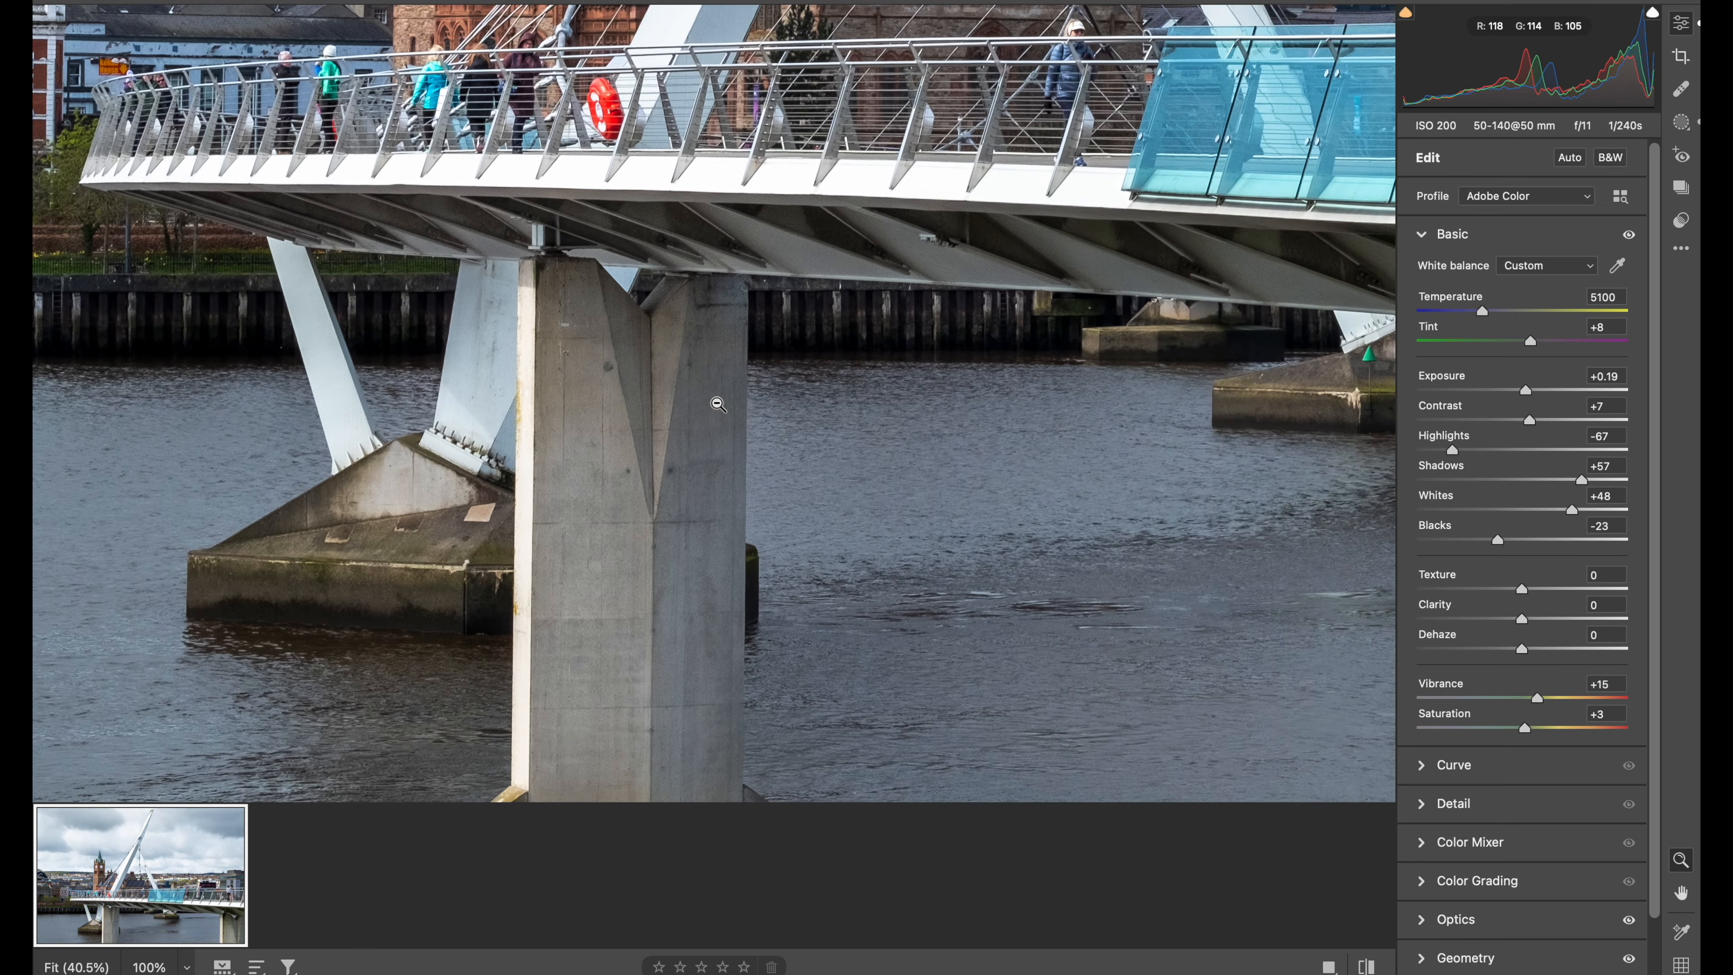
pyautogui.hscroll(12, 718, 404)
pyautogui.scroll(-3, 718, 404)
pyautogui.scroll(2, 718, 403)
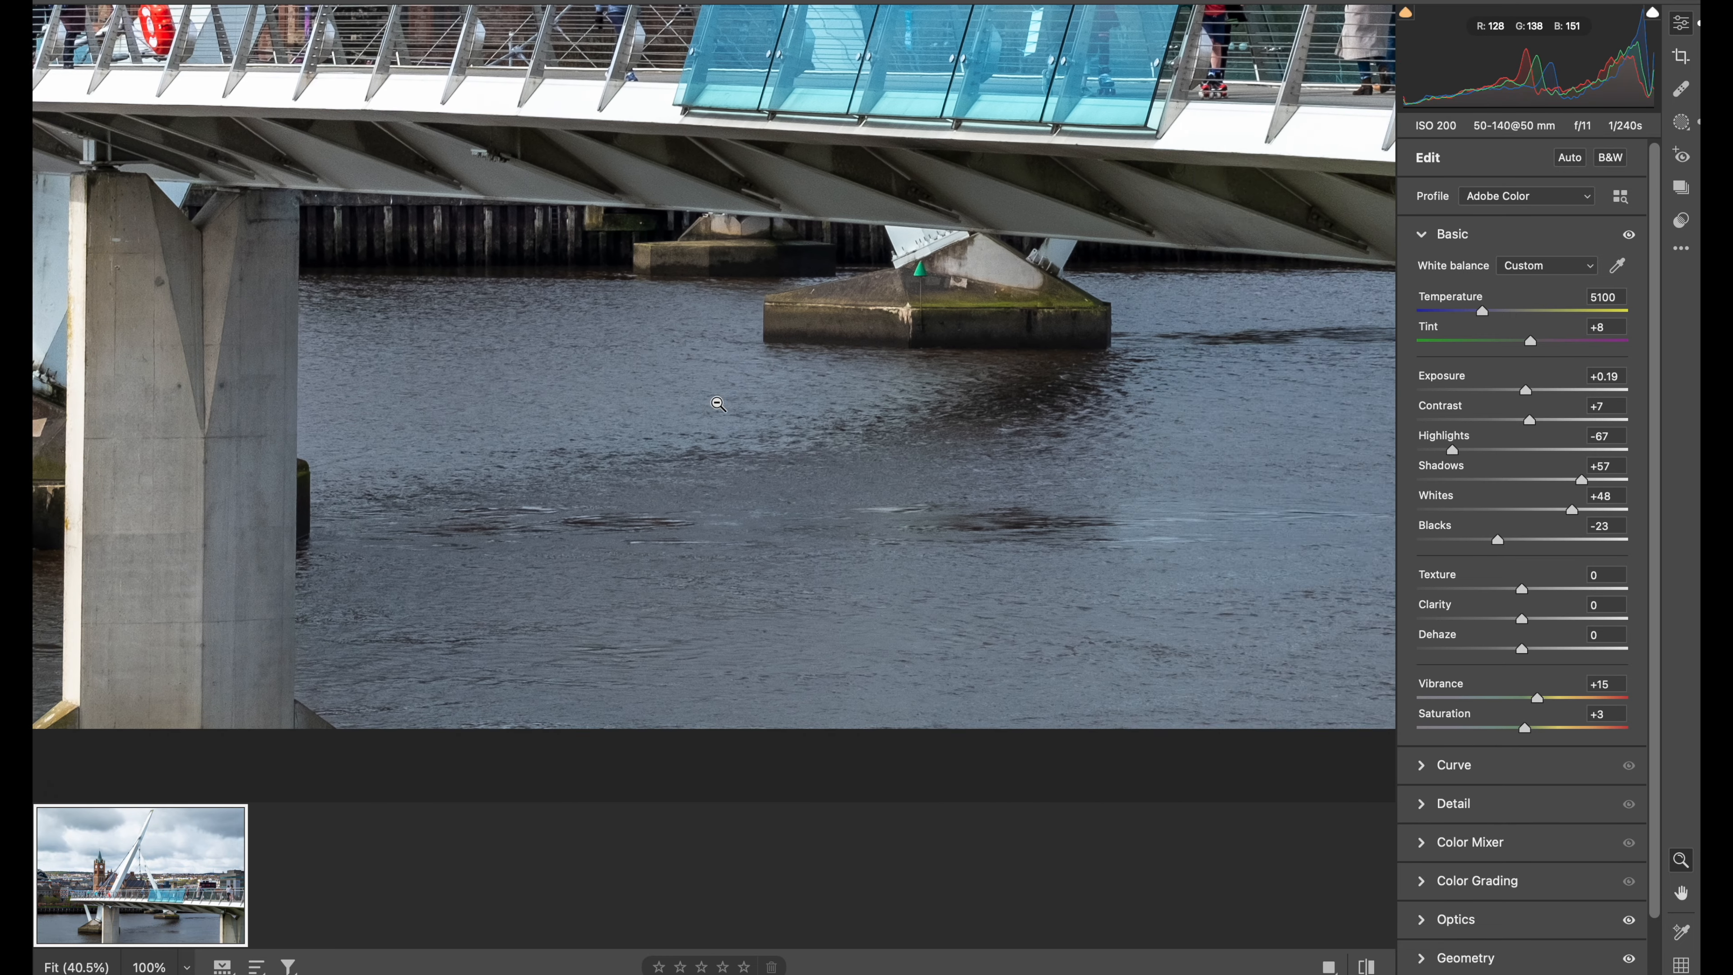
pyautogui.hscroll(8, 718, 403)
pyautogui.scroll(4, 718, 403)
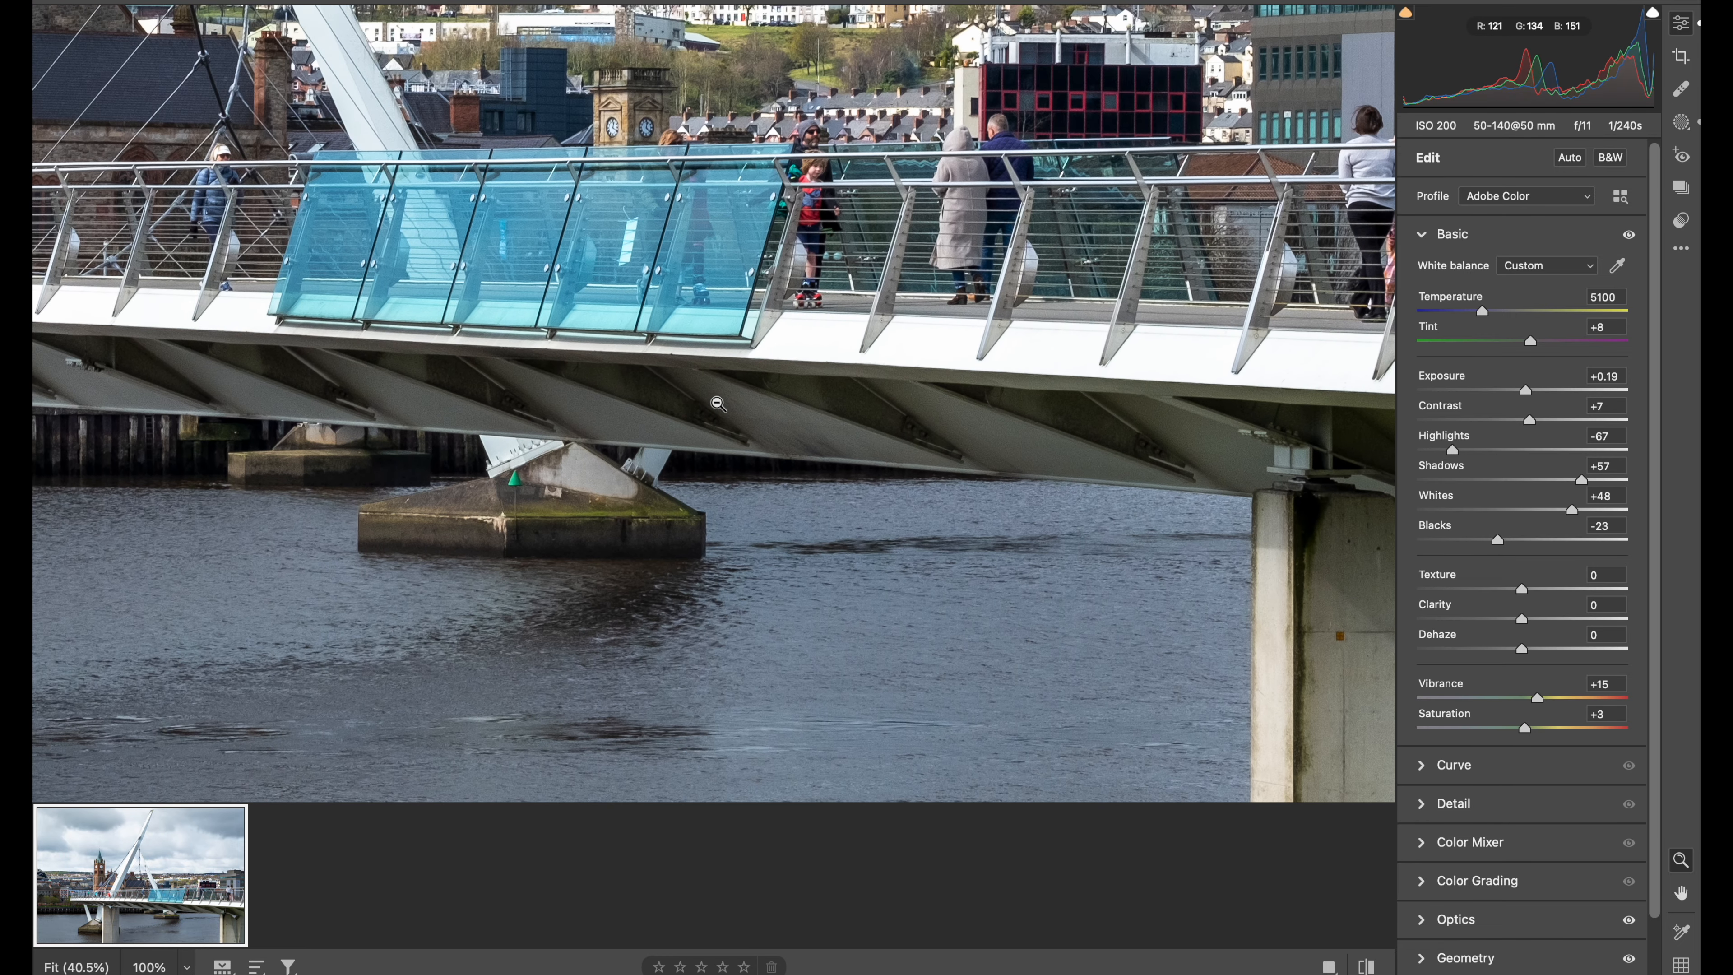
pyautogui.hscroll(-15, 718, 404)
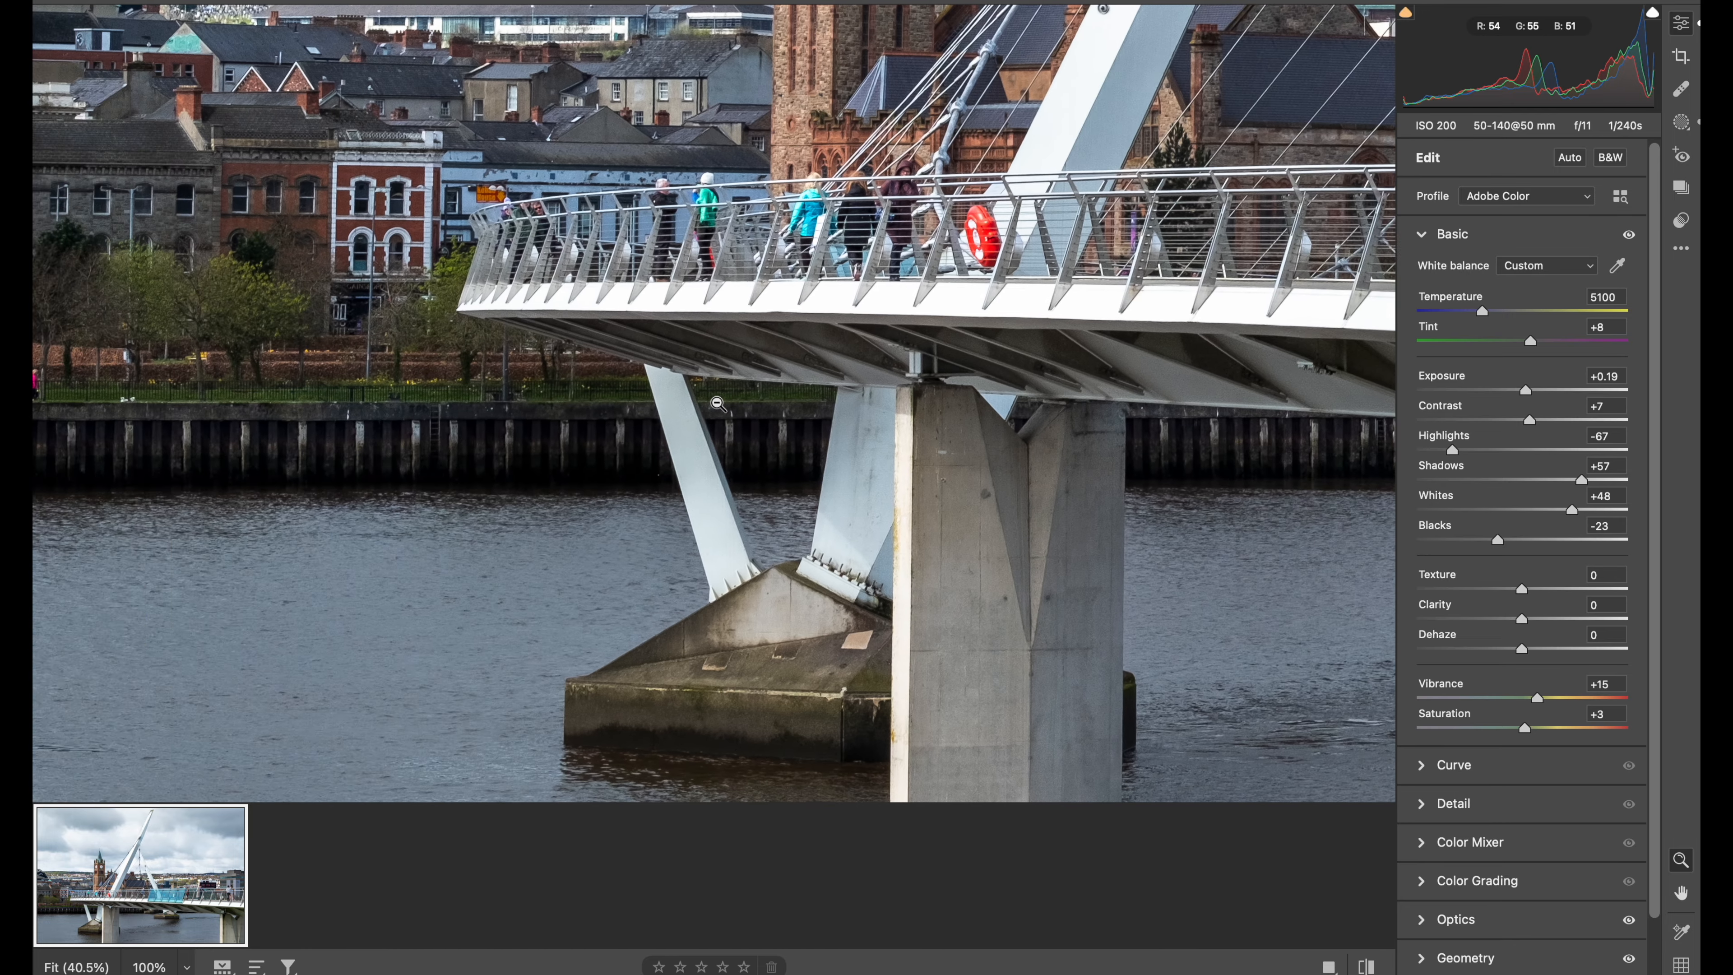
pyautogui.hscroll(-10, 717, 403)
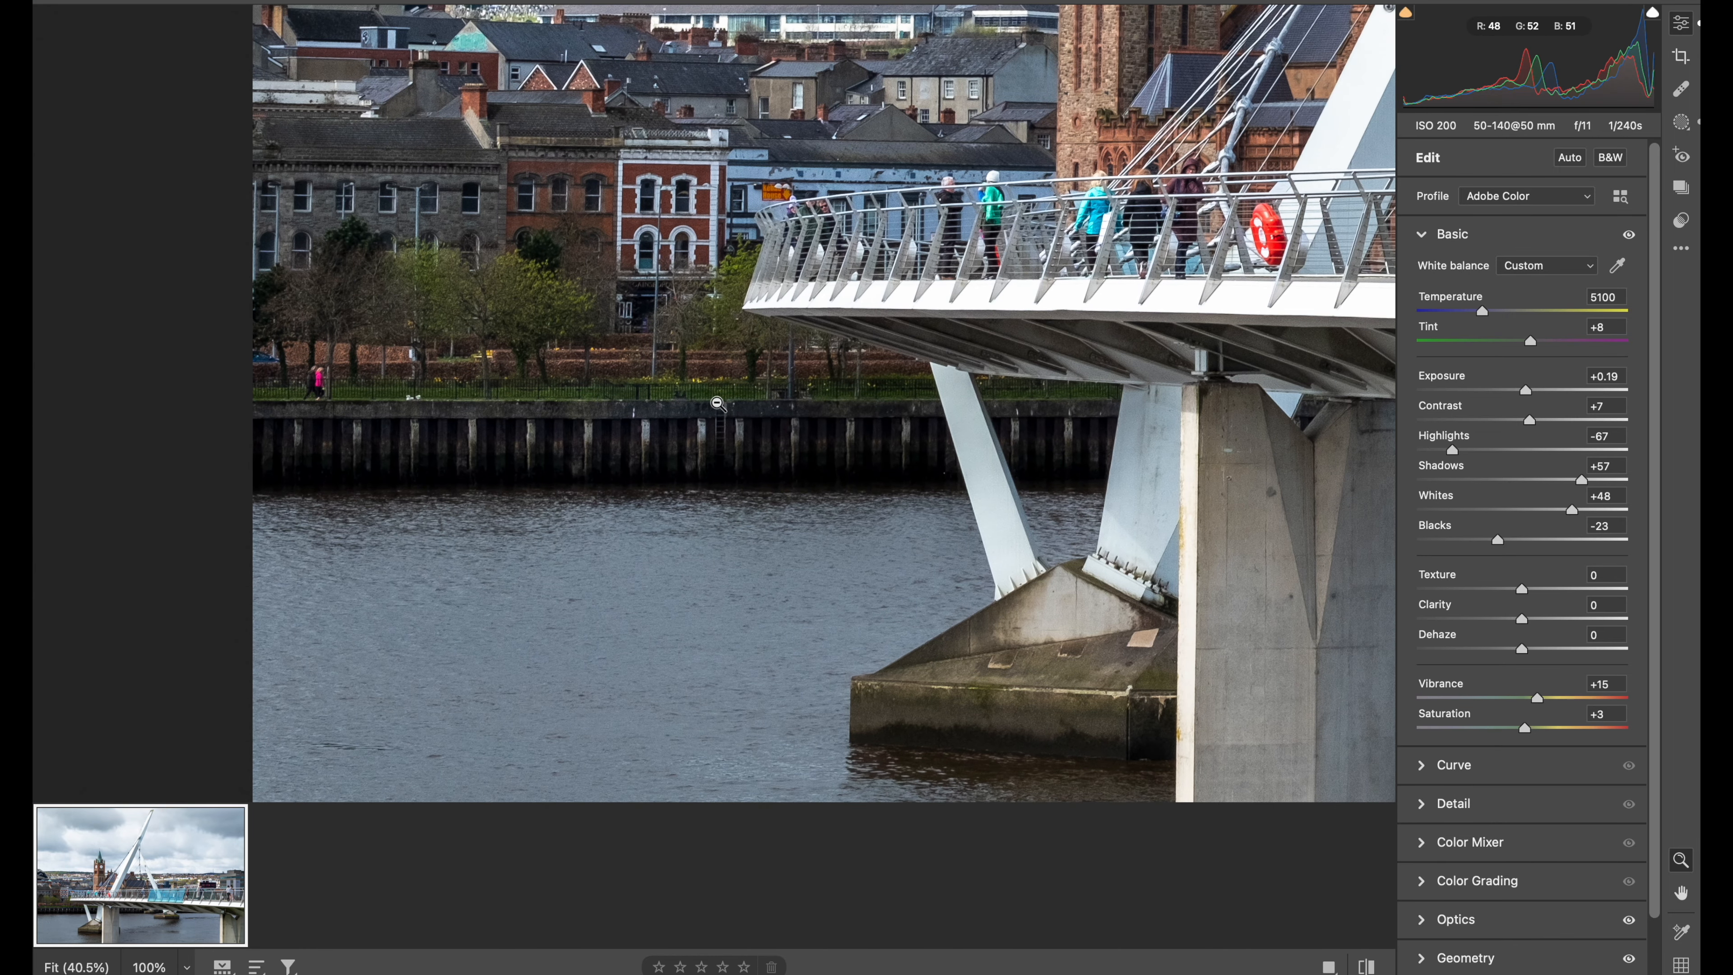
pyautogui.scroll(-6, 718, 404)
pyautogui.scroll(8, 718, 403)
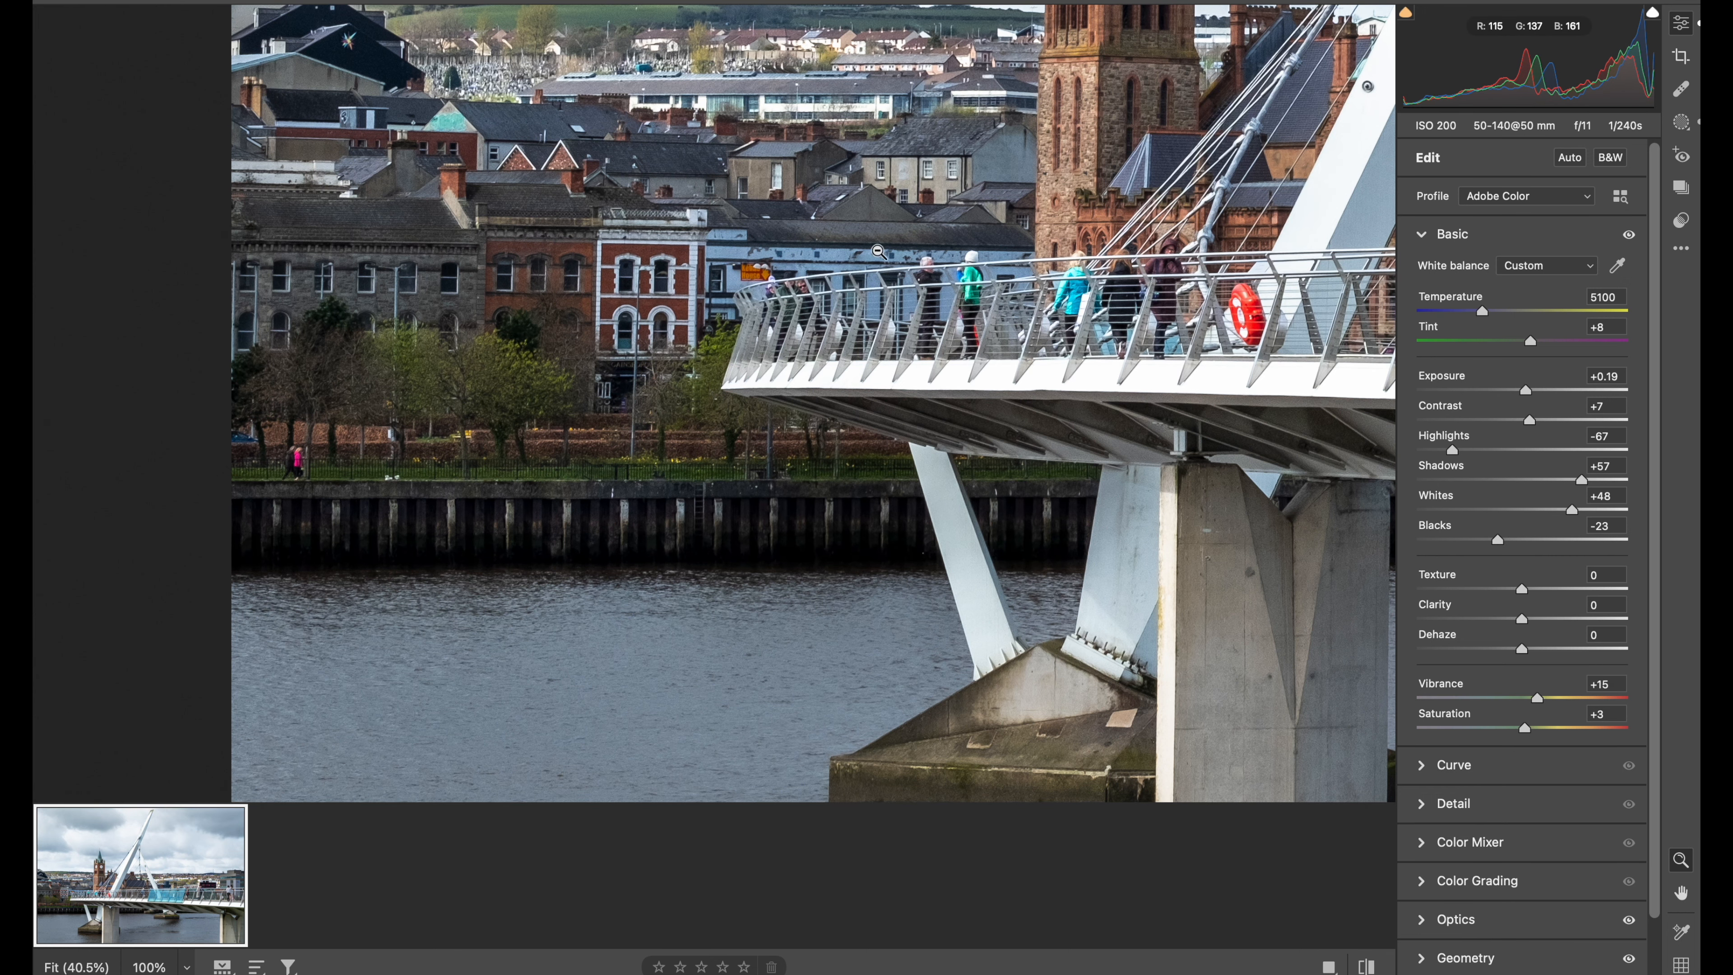
pyautogui.click(776, 251)
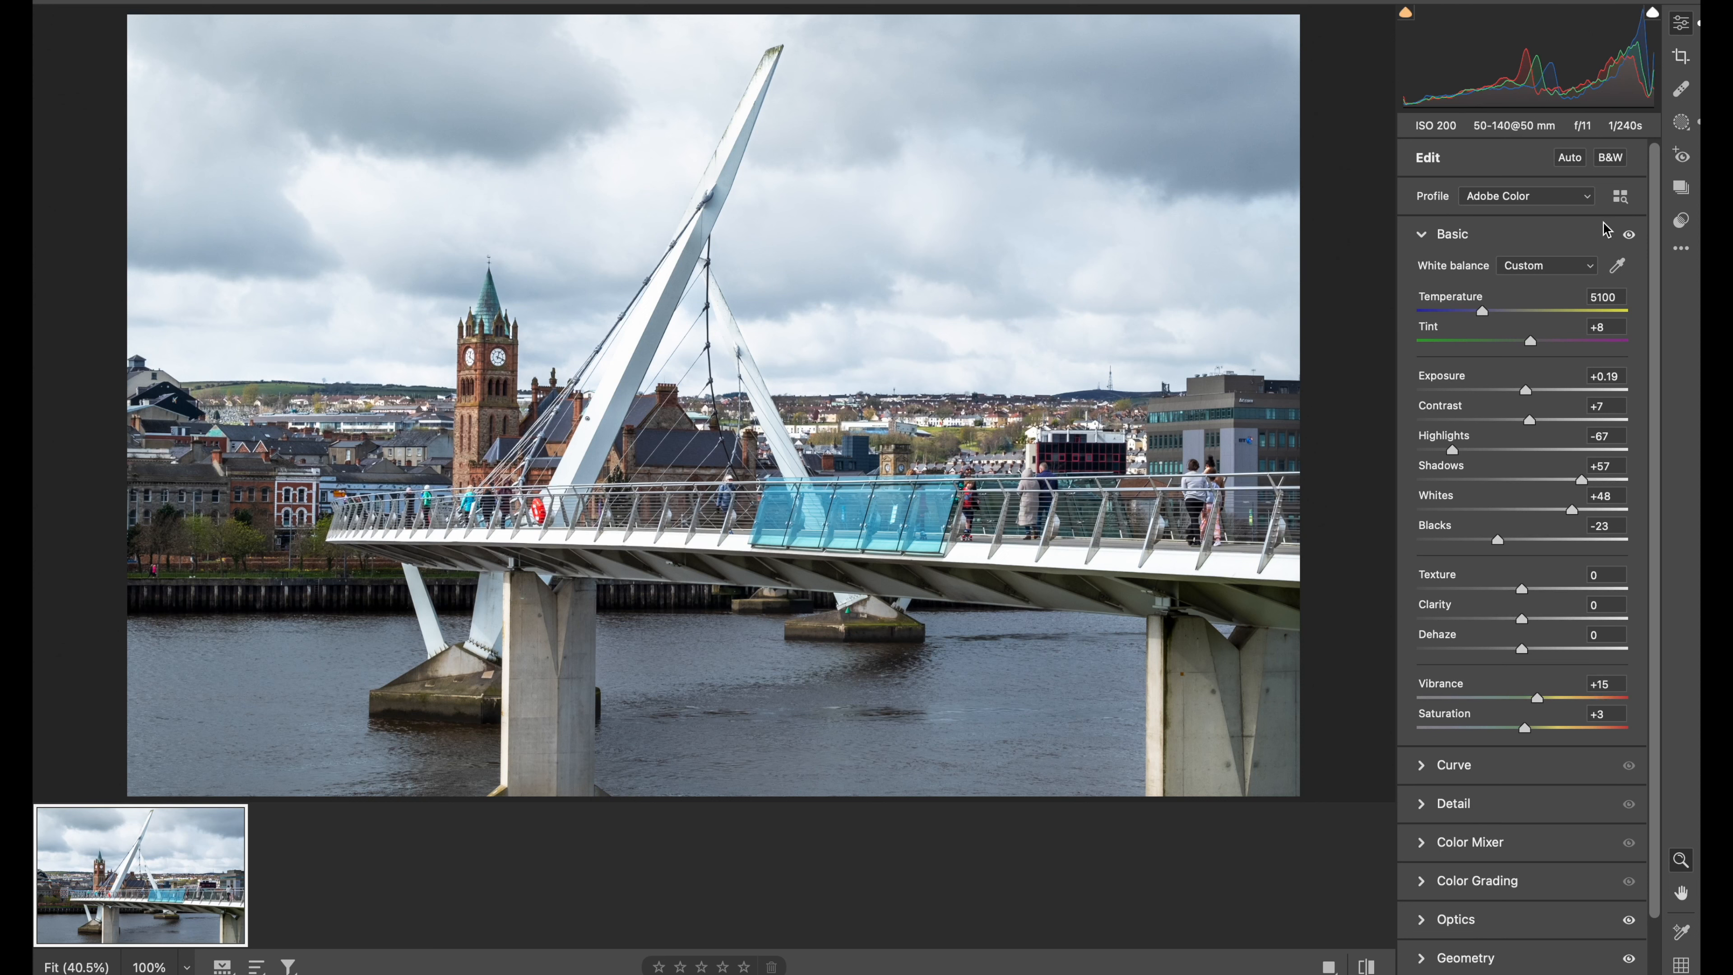
# - Create a third mask with a size 7 brush and paint the river water left of the left pier
pyautogui.click(1682, 124)
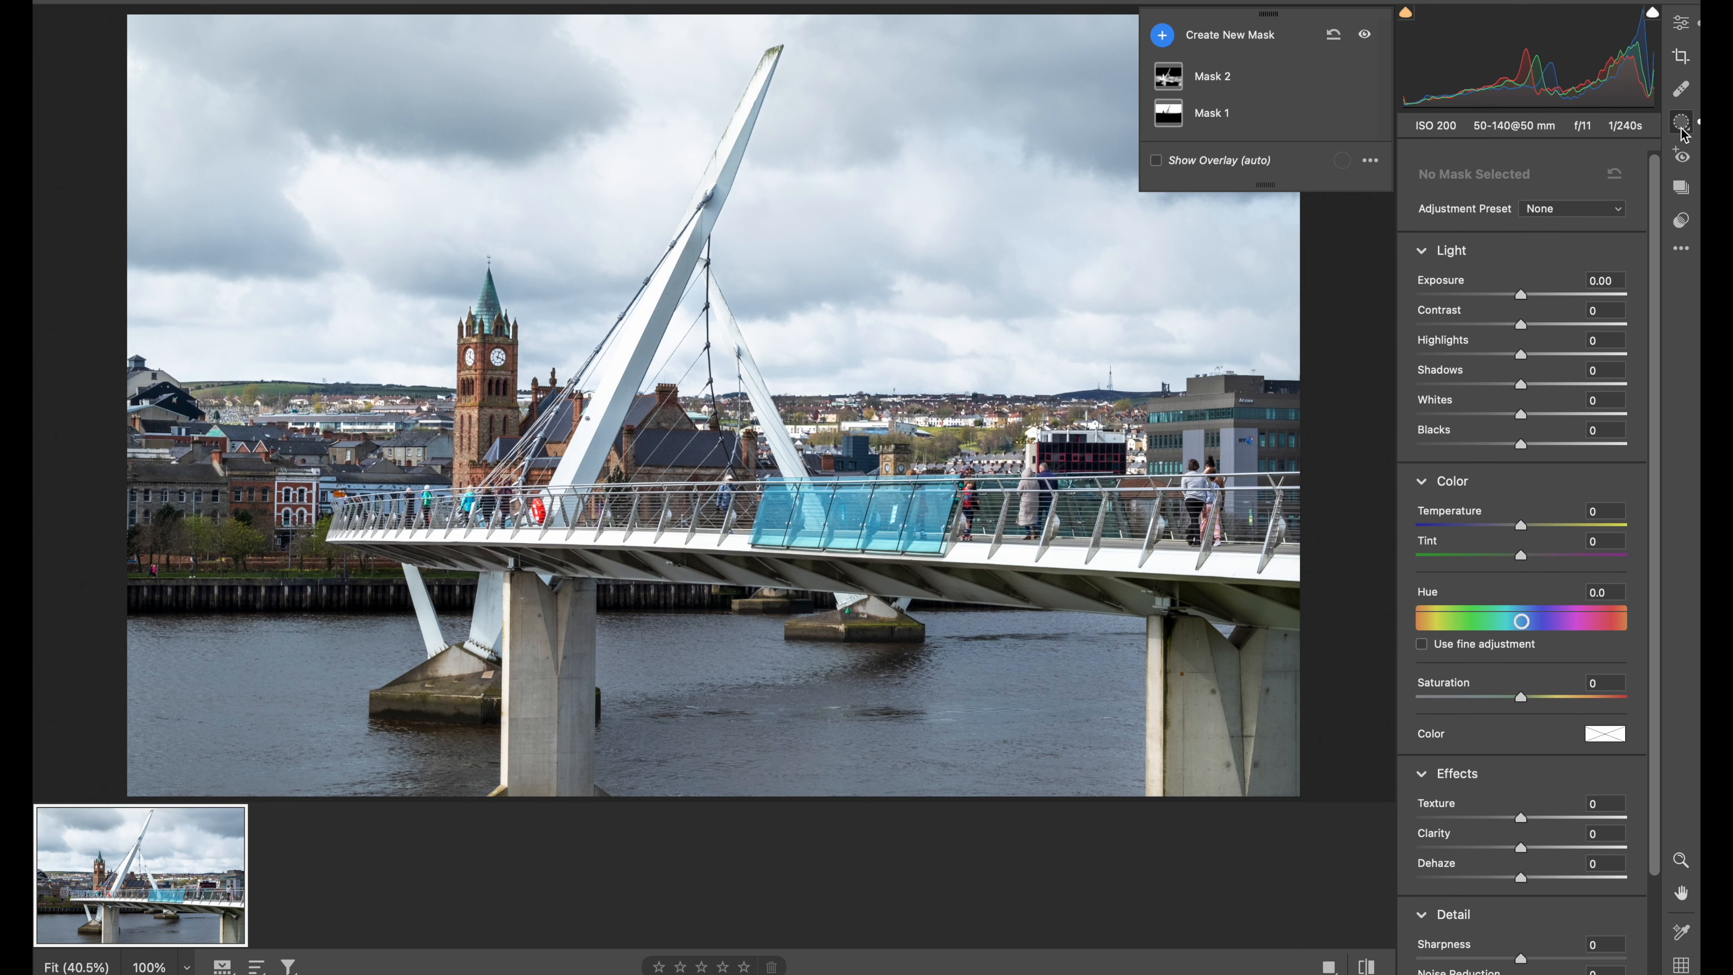
pyautogui.click(1212, 36)
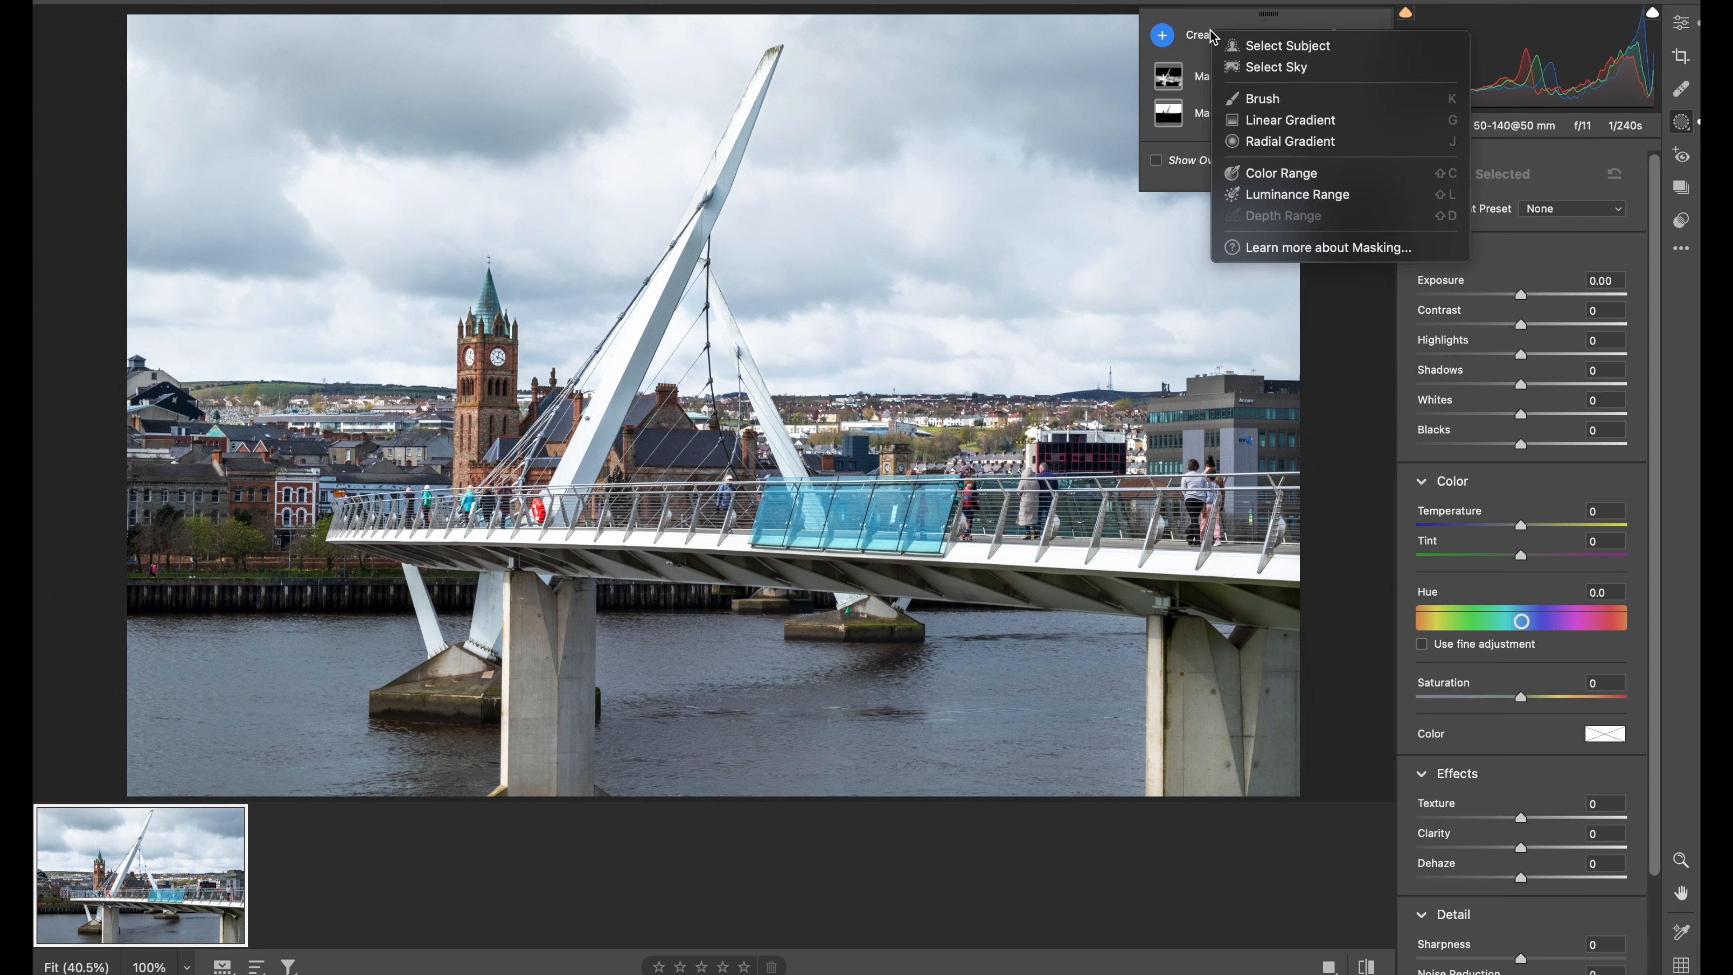
pyautogui.click(1259, 103)
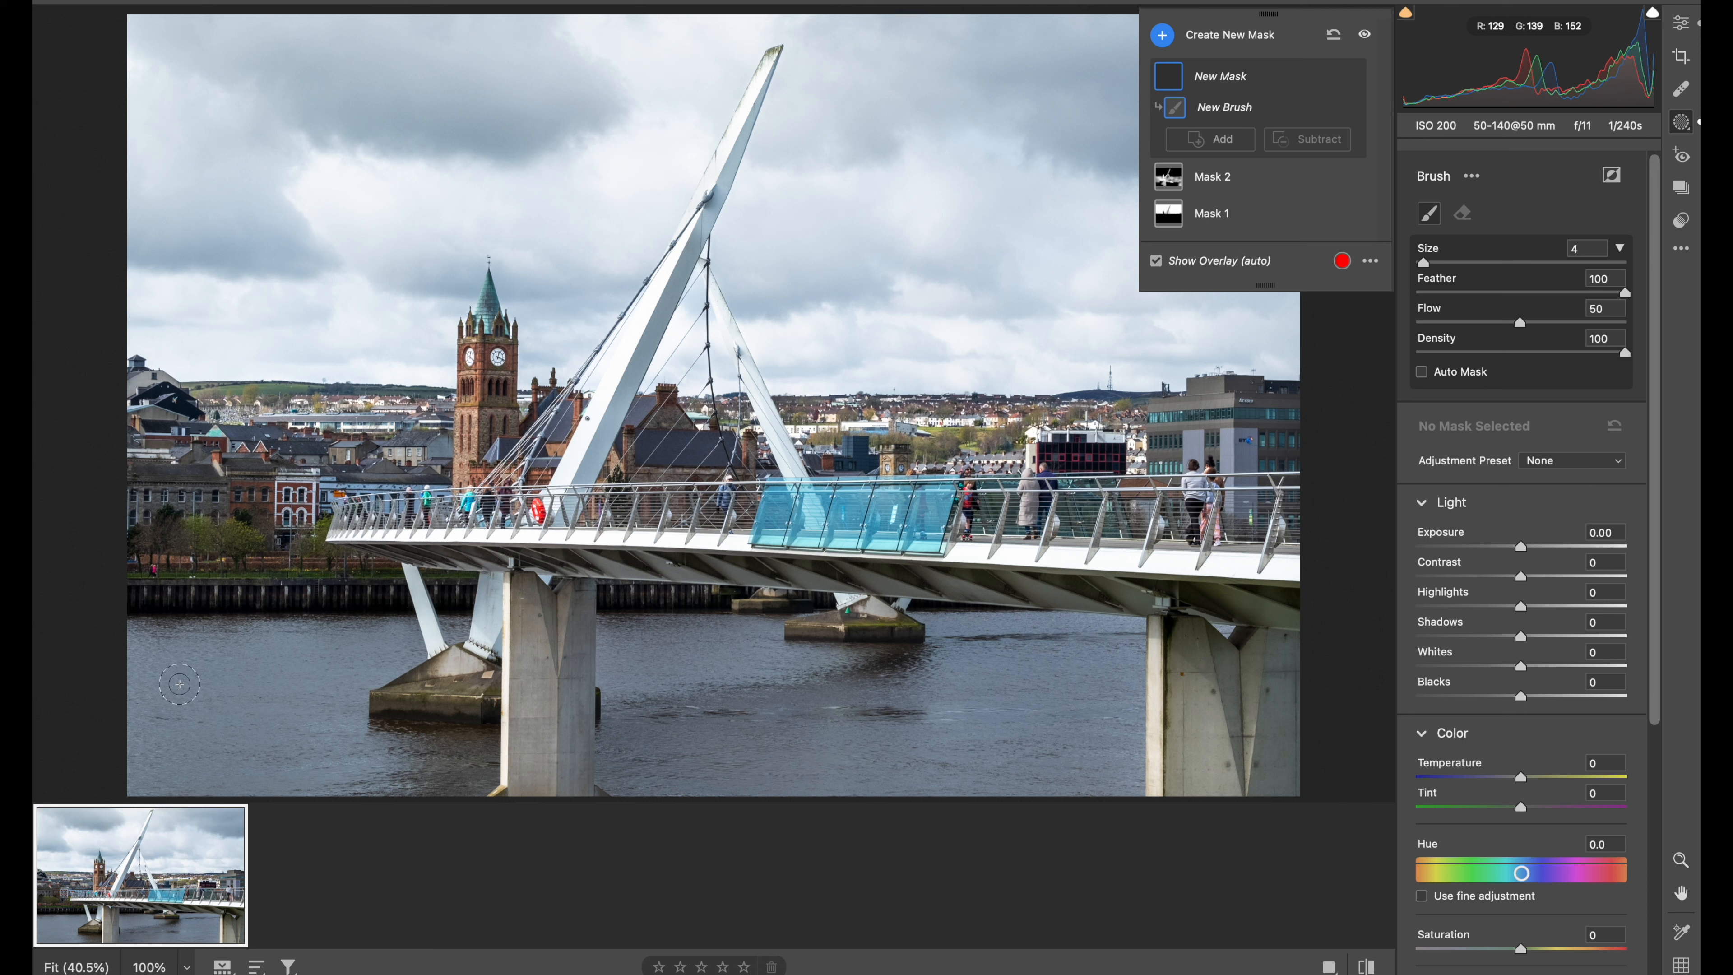
pyautogui.press(']')
pyautogui.press(']')
pyautogui.press(']')
pyautogui.moveTo(142, 649)
pyautogui.mouseDown()
pyautogui.moveTo(402, 636)
pyautogui.moveTo(301, 691)
pyautogui.moveTo(193, 704)
pyautogui.moveTo(163, 699)
pyautogui.moveTo(145, 657)
pyautogui.moveTo(148, 781)
pyautogui.moveTo(279, 768)
pyautogui.moveTo(287, 732)
pyautogui.moveTo(337, 715)
pyautogui.moveTo(371, 748)
pyautogui.moveTo(459, 748)
pyautogui.moveTo(267, 779)
pyautogui.moveTo(404, 771)
pyautogui.mouseUp()
pyautogui.moveTo(218, 754)
pyautogui.mouseDown()
pyautogui.moveTo(238, 710)
pyautogui.moveTo(205, 683)
pyautogui.mouseUp()
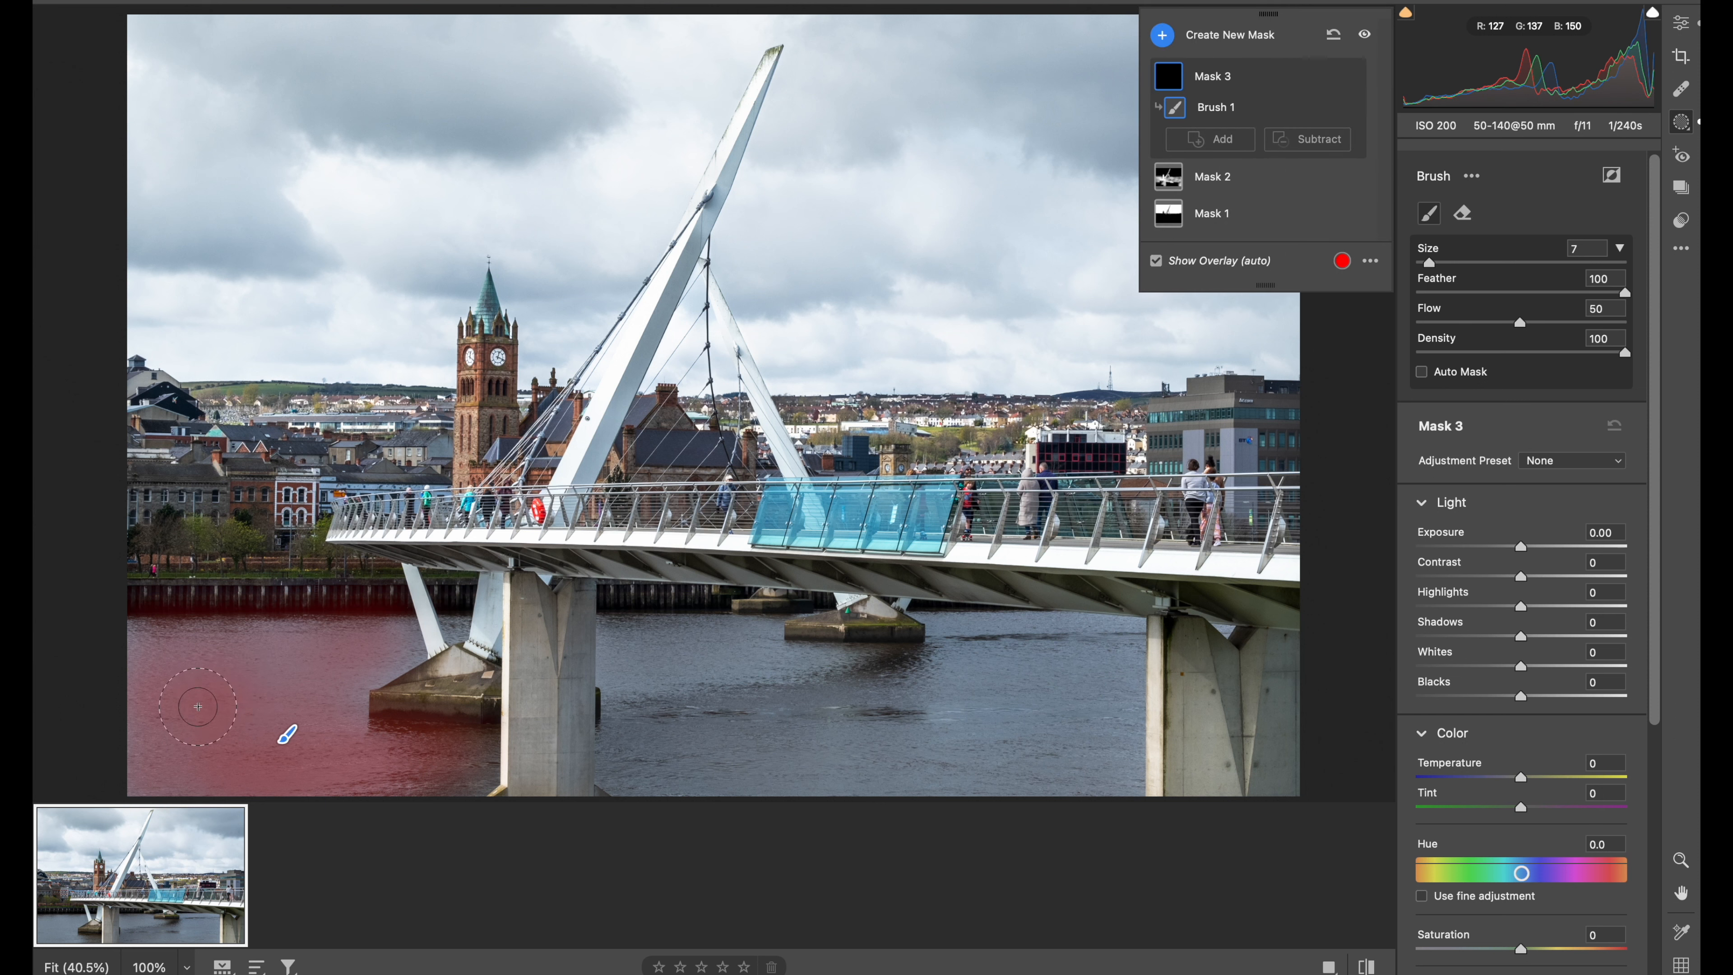
# - Paint the river water between the two concrete piers into Mask 3, down to the photo's lower edge
pyautogui.moveTo(614, 638)
pyautogui.mouseDown()
pyautogui.moveTo(752, 635)
pyautogui.moveTo(616, 661)
pyautogui.moveTo(633, 699)
pyautogui.moveTo(619, 781)
pyautogui.moveTo(656, 790)
pyautogui.moveTo(748, 788)
pyautogui.moveTo(711, 664)
pyautogui.moveTo(734, 648)
pyautogui.moveTo(793, 686)
pyautogui.moveTo(860, 689)
pyautogui.moveTo(819, 726)
pyautogui.moveTo(867, 773)
pyautogui.moveTo(1114, 784)
pyautogui.moveTo(1123, 636)
pyautogui.moveTo(941, 626)
pyautogui.moveTo(1122, 642)
pyautogui.moveTo(888, 705)
pyautogui.moveTo(943, 733)
pyautogui.moveTo(1036, 708)
pyautogui.moveTo(996, 728)
pyautogui.mouseUp()
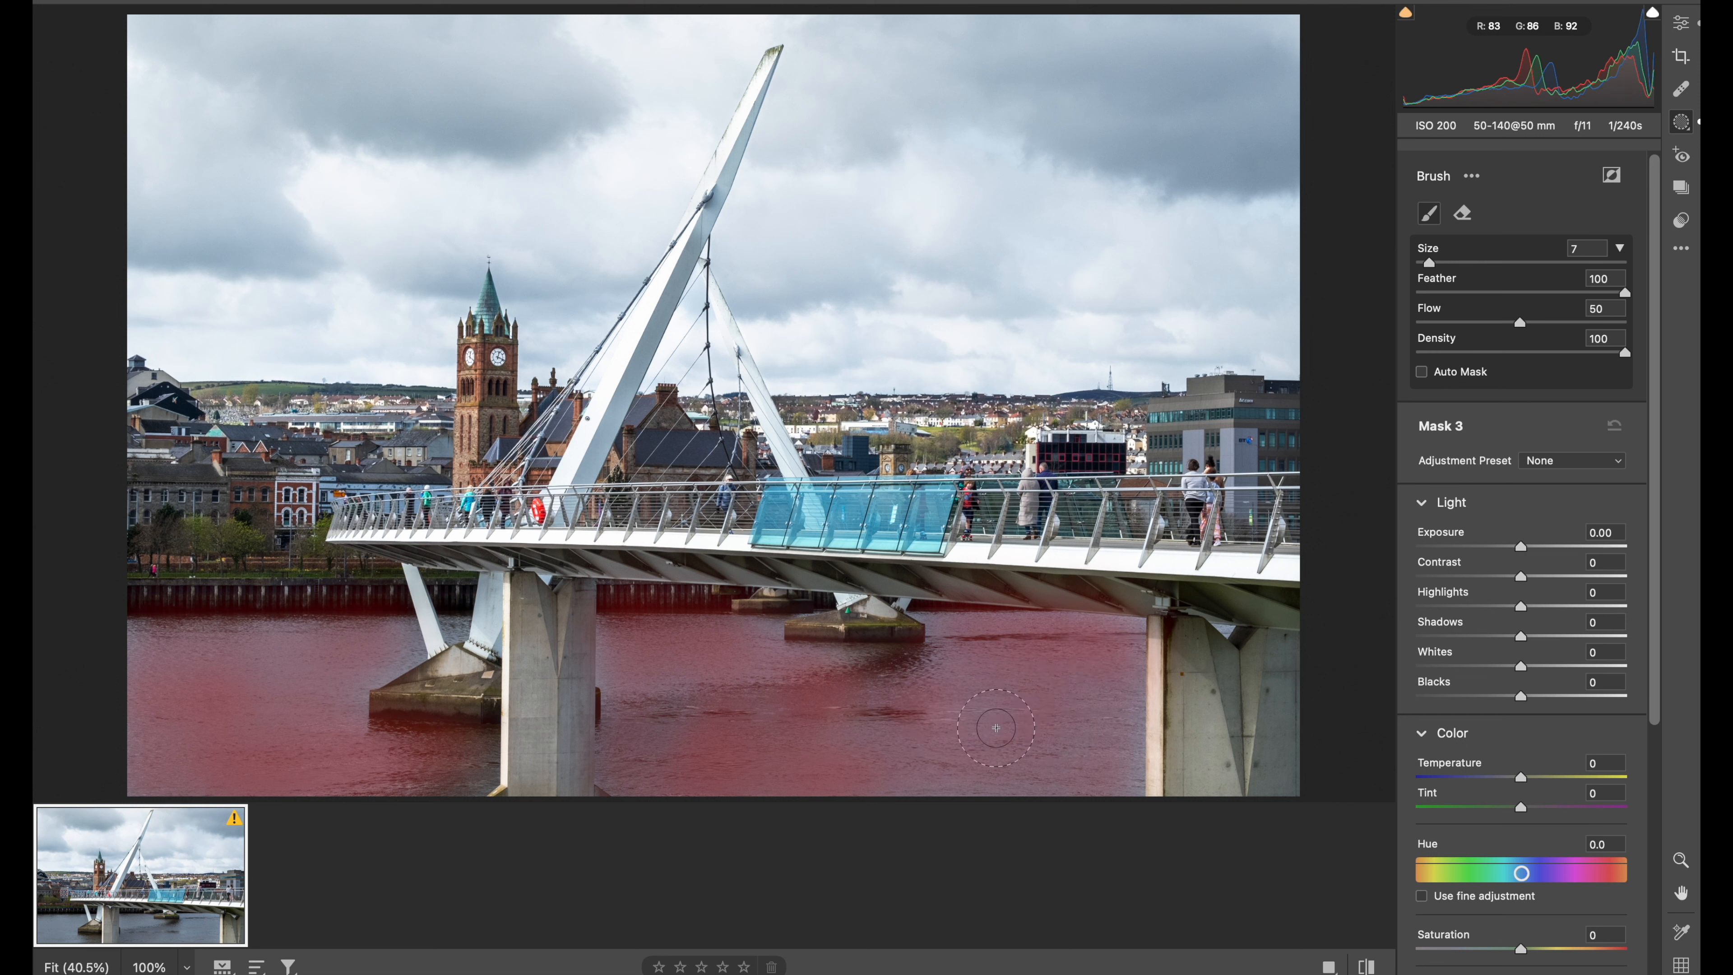
pyautogui.moveTo(741, 730)
pyautogui.mouseDown()
pyautogui.moveTo(631, 676)
pyautogui.moveTo(648, 668)
pyautogui.moveTo(658, 789)
pyautogui.moveTo(1017, 758)
pyautogui.moveTo(945, 710)
pyautogui.moveTo(1108, 689)
pyautogui.moveTo(1102, 720)
pyautogui.moveTo(1133, 683)
pyautogui.moveTo(1136, 778)
pyautogui.moveTo(1122, 675)
pyautogui.moveTo(1103, 666)
pyautogui.mouseUp()
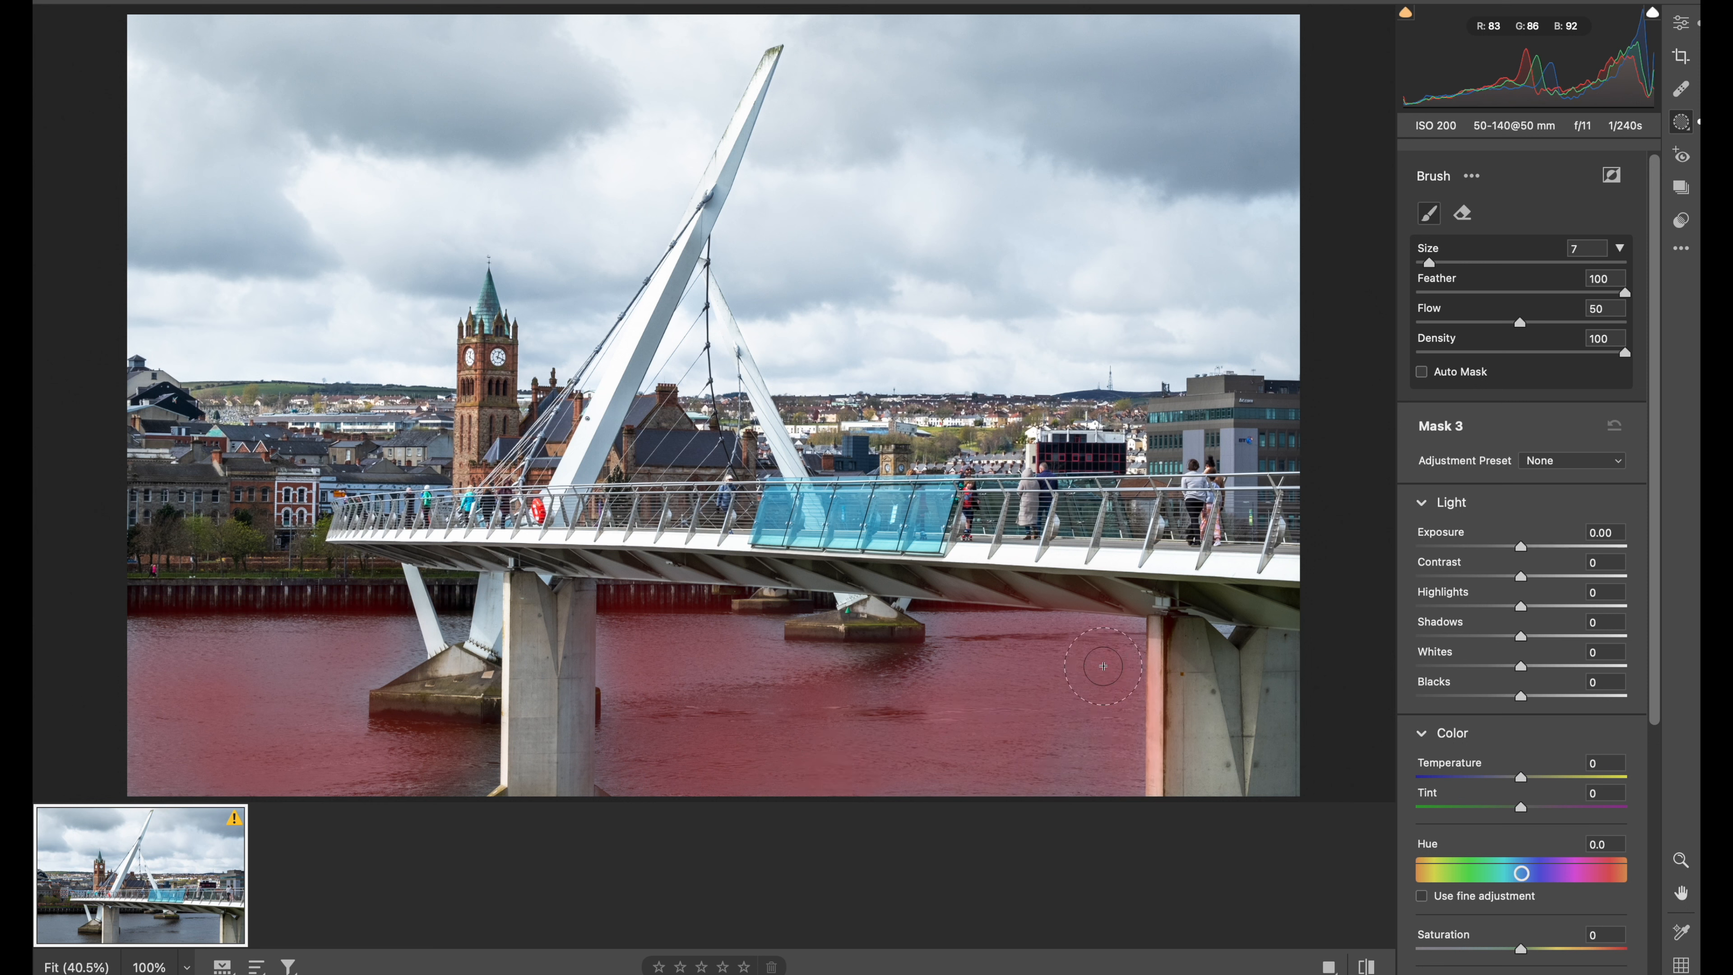
pyautogui.moveTo(747, 708)
pyautogui.mouseDown()
pyautogui.moveTo(606, 659)
pyautogui.moveTo(612, 639)
pyautogui.mouseUp()
pyautogui.moveTo(611, 801)
pyautogui.mouseDown()
pyautogui.moveTo(620, 678)
pyautogui.moveTo(627, 744)
pyautogui.mouseUp()
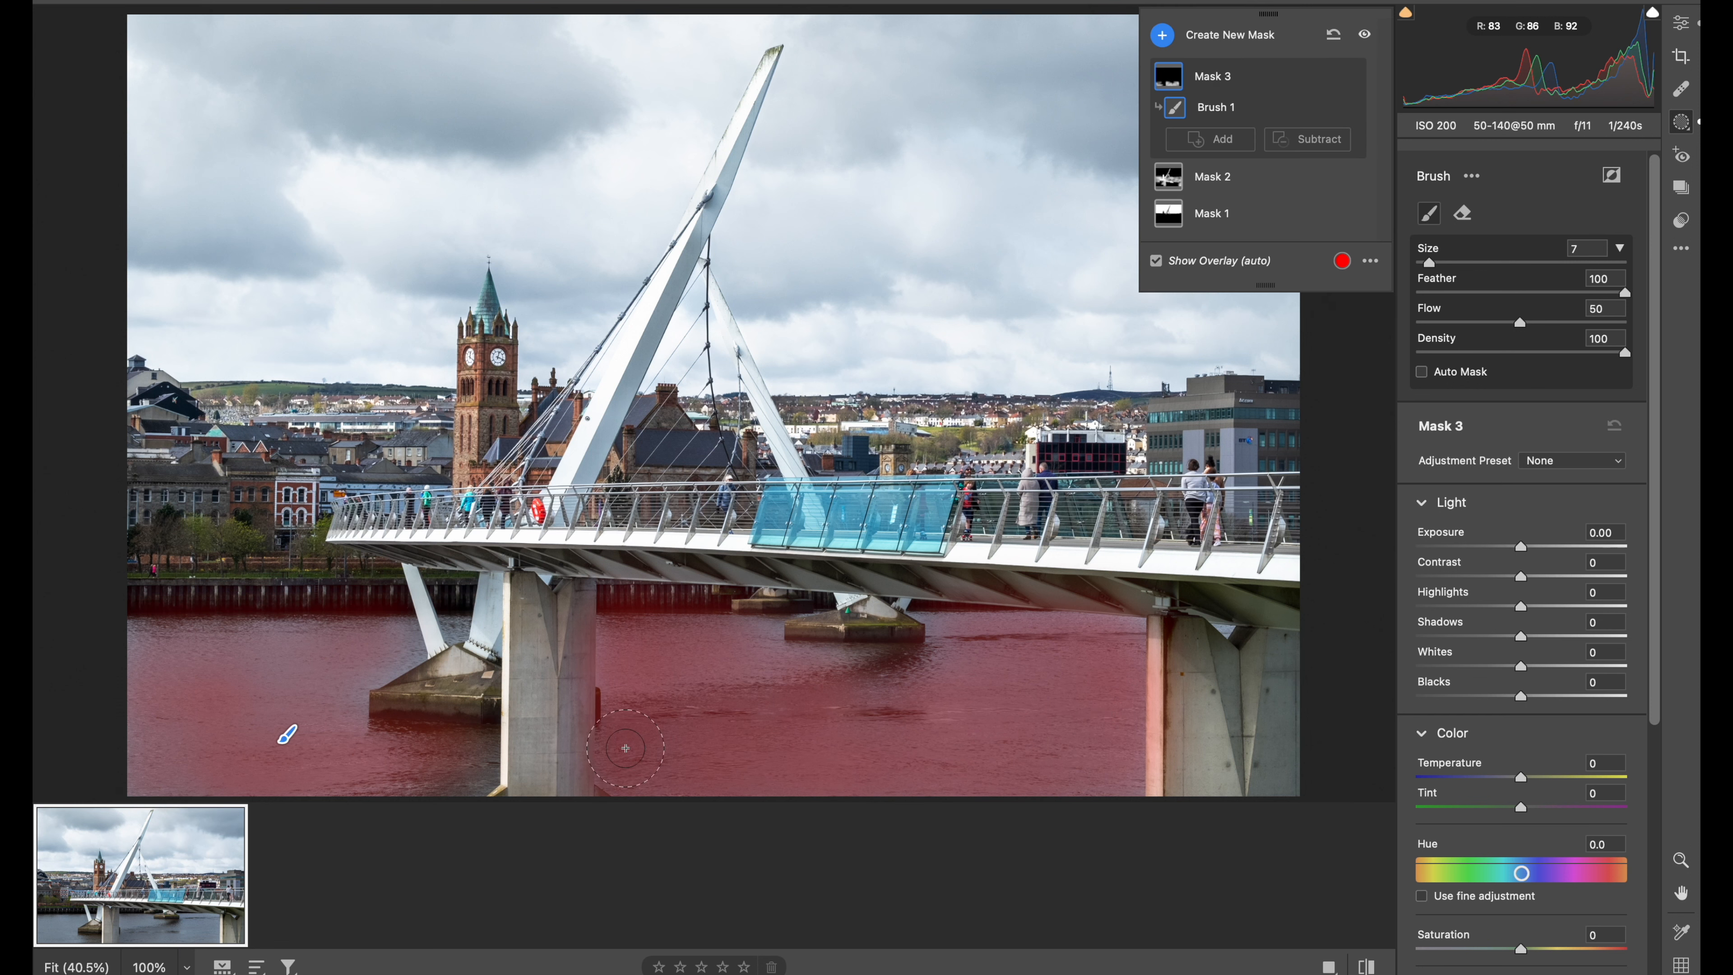
# - Fill the remaining gaps in the water mask around the left pier's stone base and along the photo's lower edge
pyautogui.moveTo(368, 647)
pyautogui.mouseDown()
pyautogui.moveTo(359, 689)
pyautogui.moveTo(408, 649)
pyautogui.moveTo(120, 659)
pyautogui.moveTo(121, 796)
pyautogui.moveTo(281, 784)
pyautogui.moveTo(292, 733)
pyautogui.moveTo(331, 700)
pyautogui.moveTo(333, 764)
pyautogui.mouseUp()
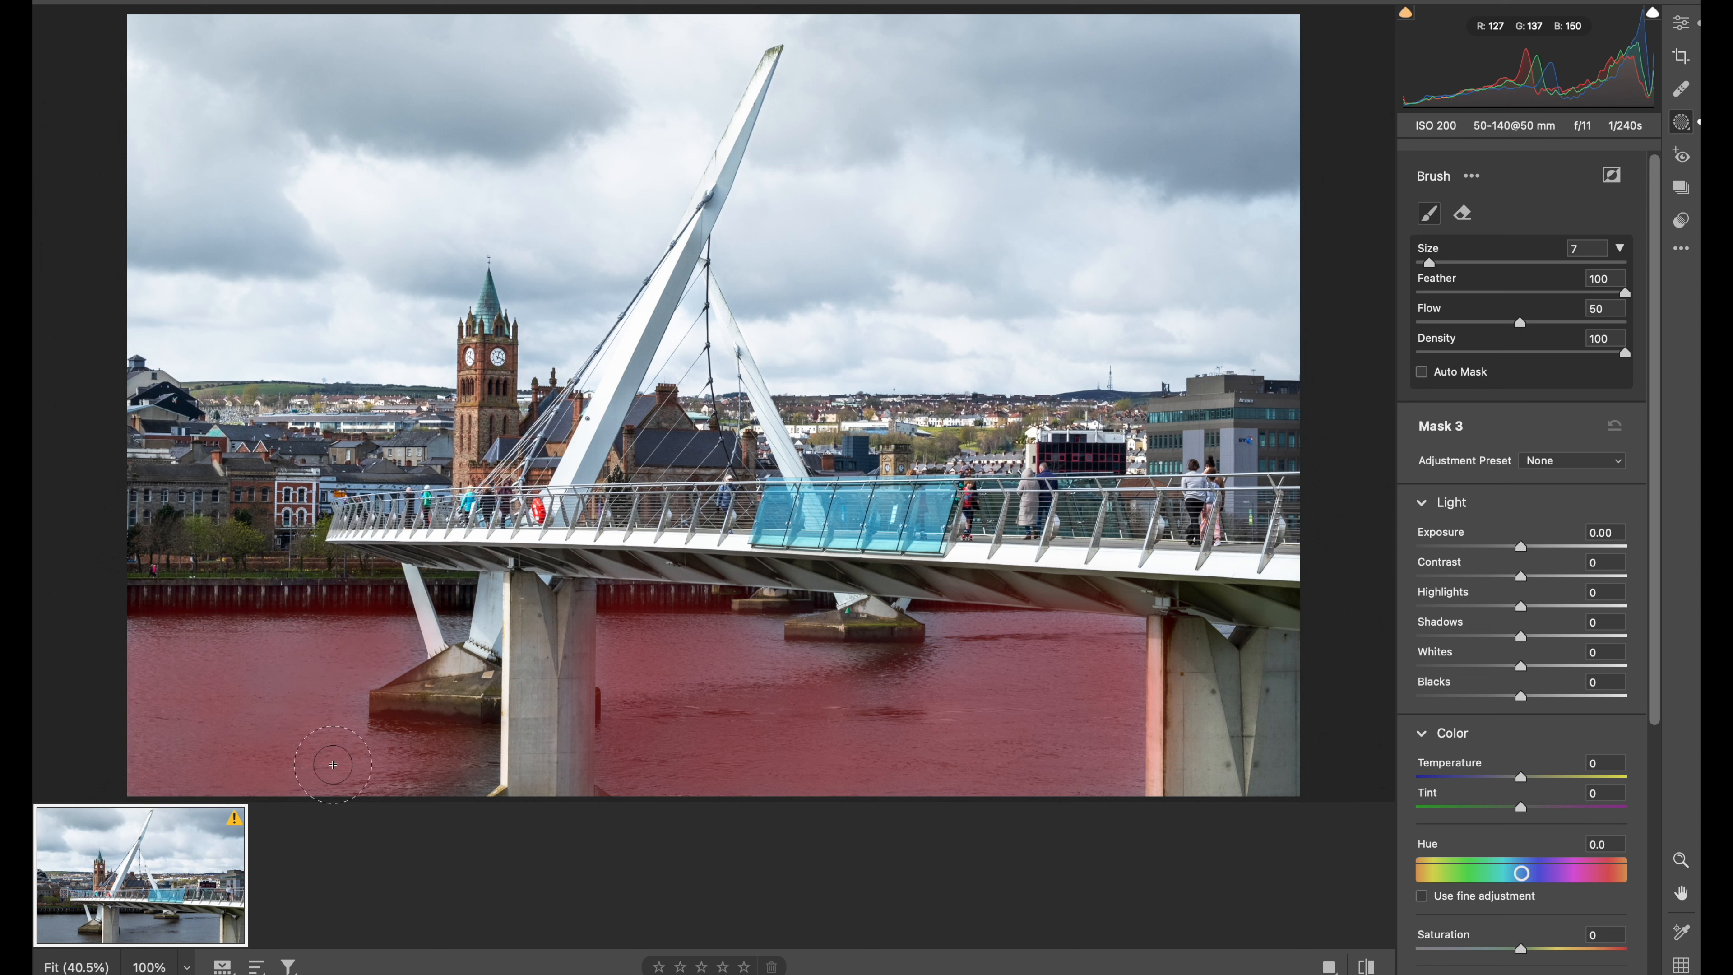
pyautogui.moveTo(477, 775); pyautogui.dragTo(485, 751)
pyautogui.moveTo(315, 805)
pyautogui.mouseDown()
pyautogui.moveTo(278, 784)
pyautogui.moveTo(328, 785)
pyautogui.moveTo(285, 735)
pyautogui.mouseUp()
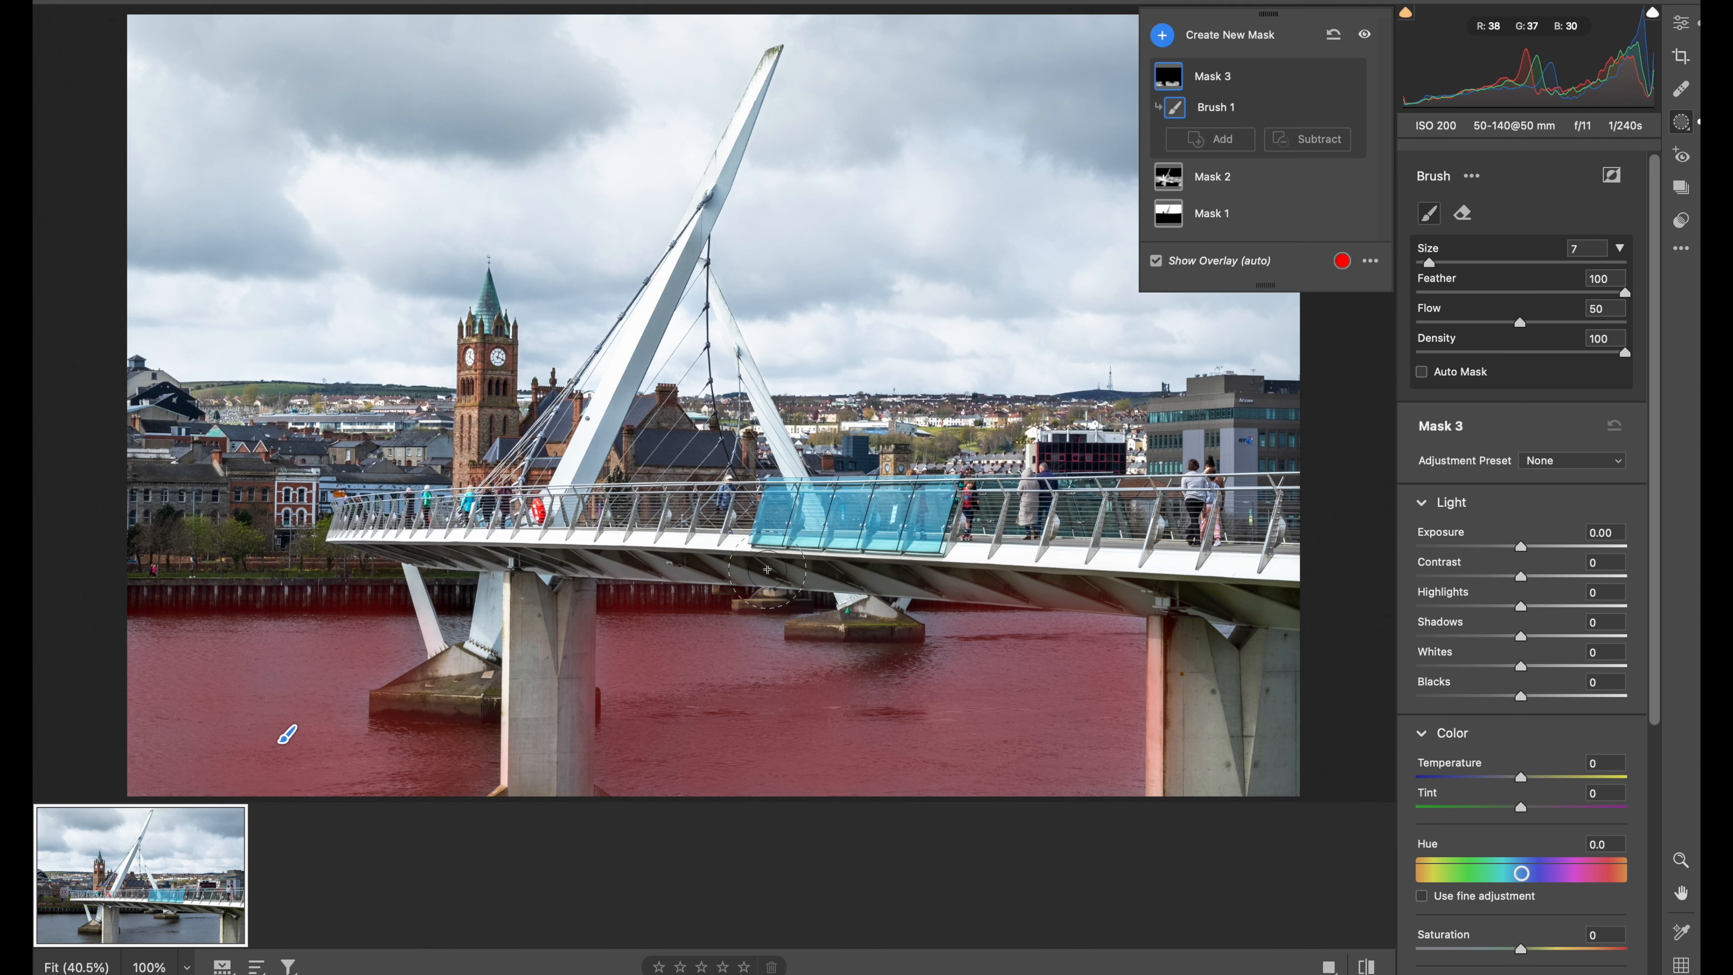
pyautogui.click(1368, 261)
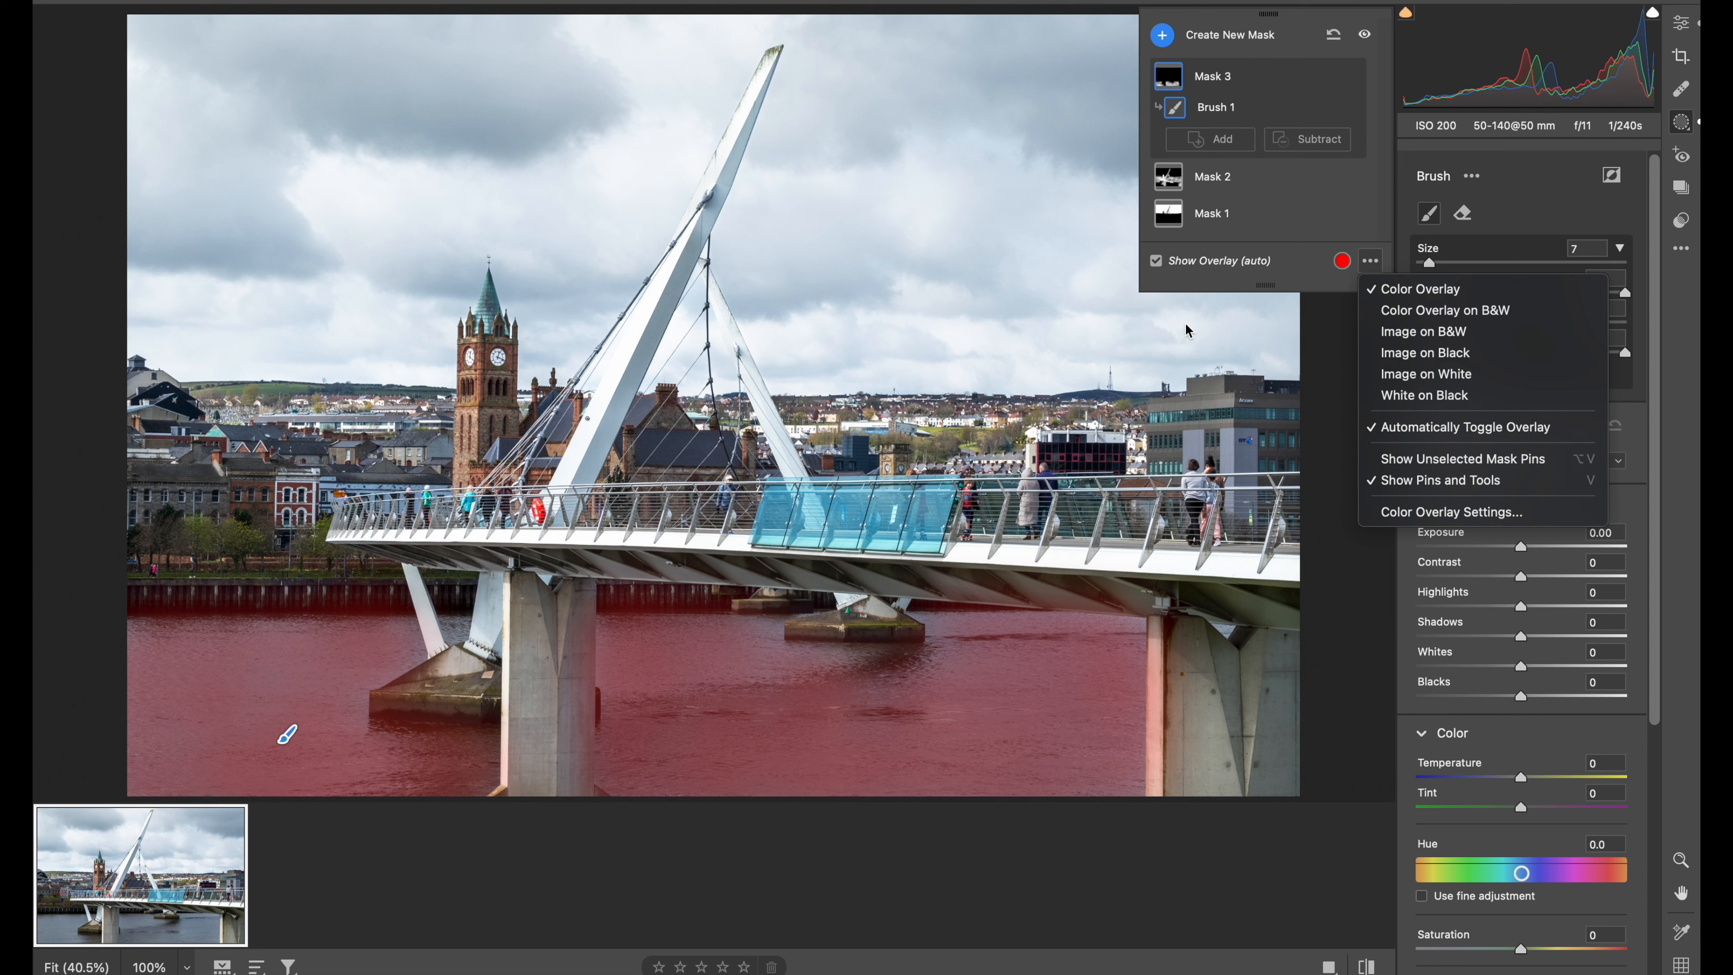
pyautogui.click(1322, 142)
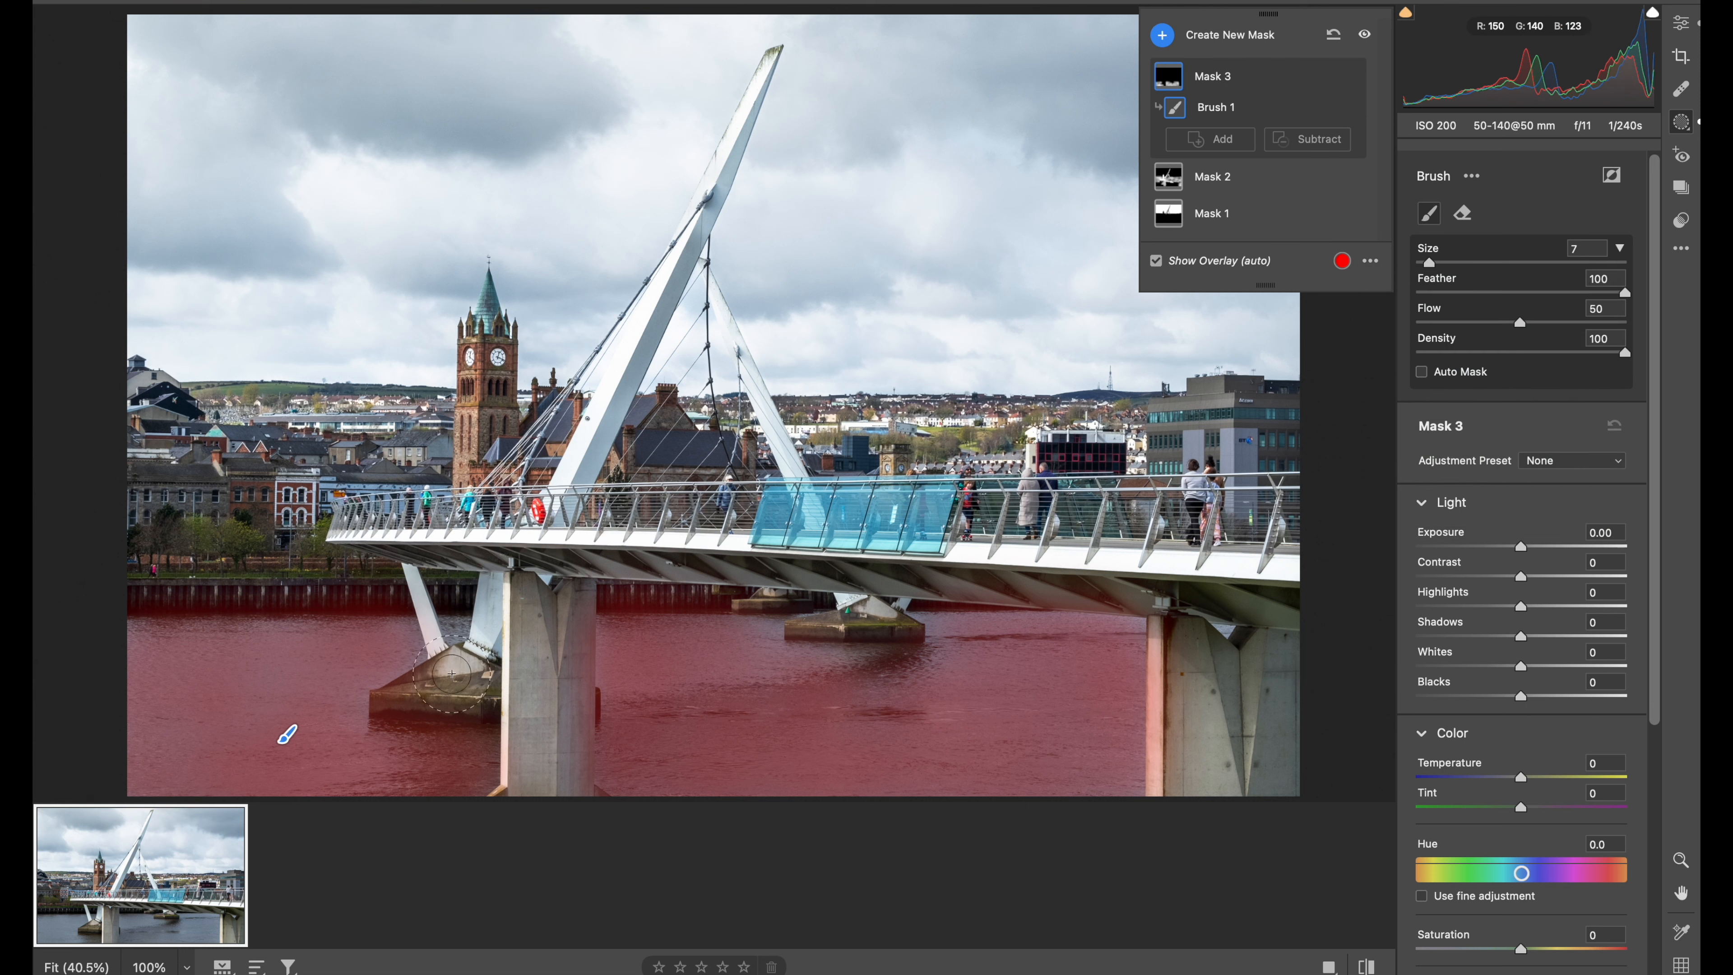
# - Remove the Mask 3 spill from the stone base and both concrete piers with a size 3 subtracting brush
pyautogui.press('[')
pyautogui.press('[')
pyautogui.moveTo(399, 692); pyautogui.dragTo(396, 695)
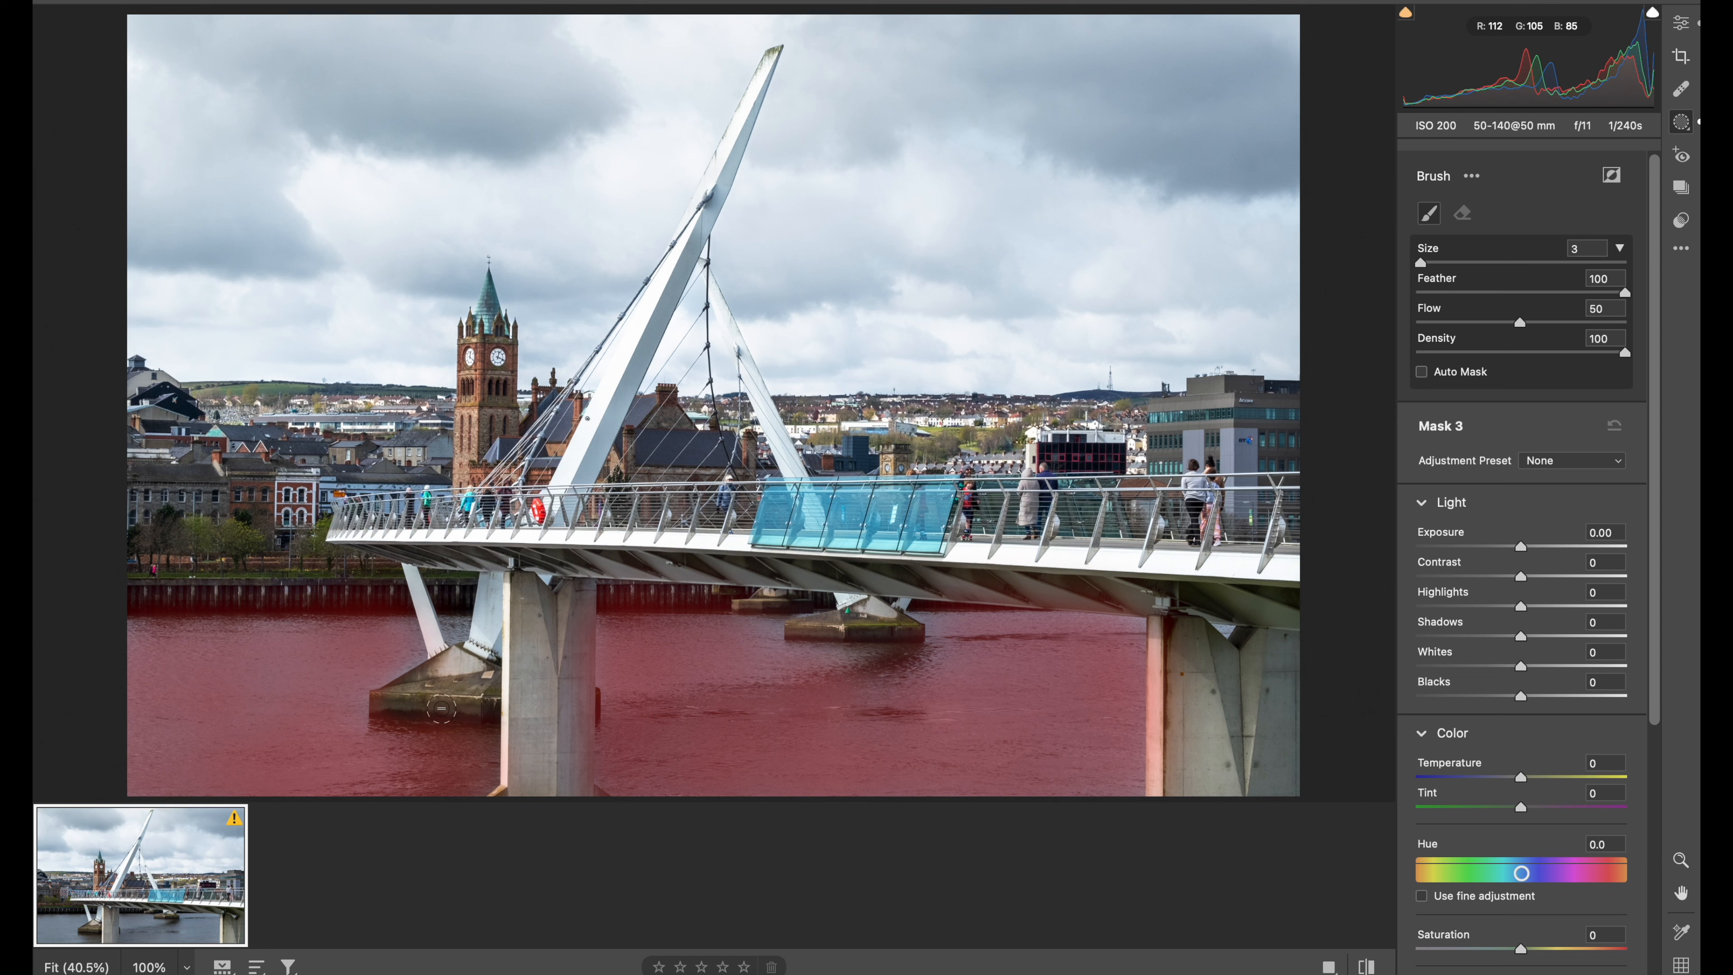
pyautogui.moveTo(442, 709); pyautogui.dragTo(445, 707)
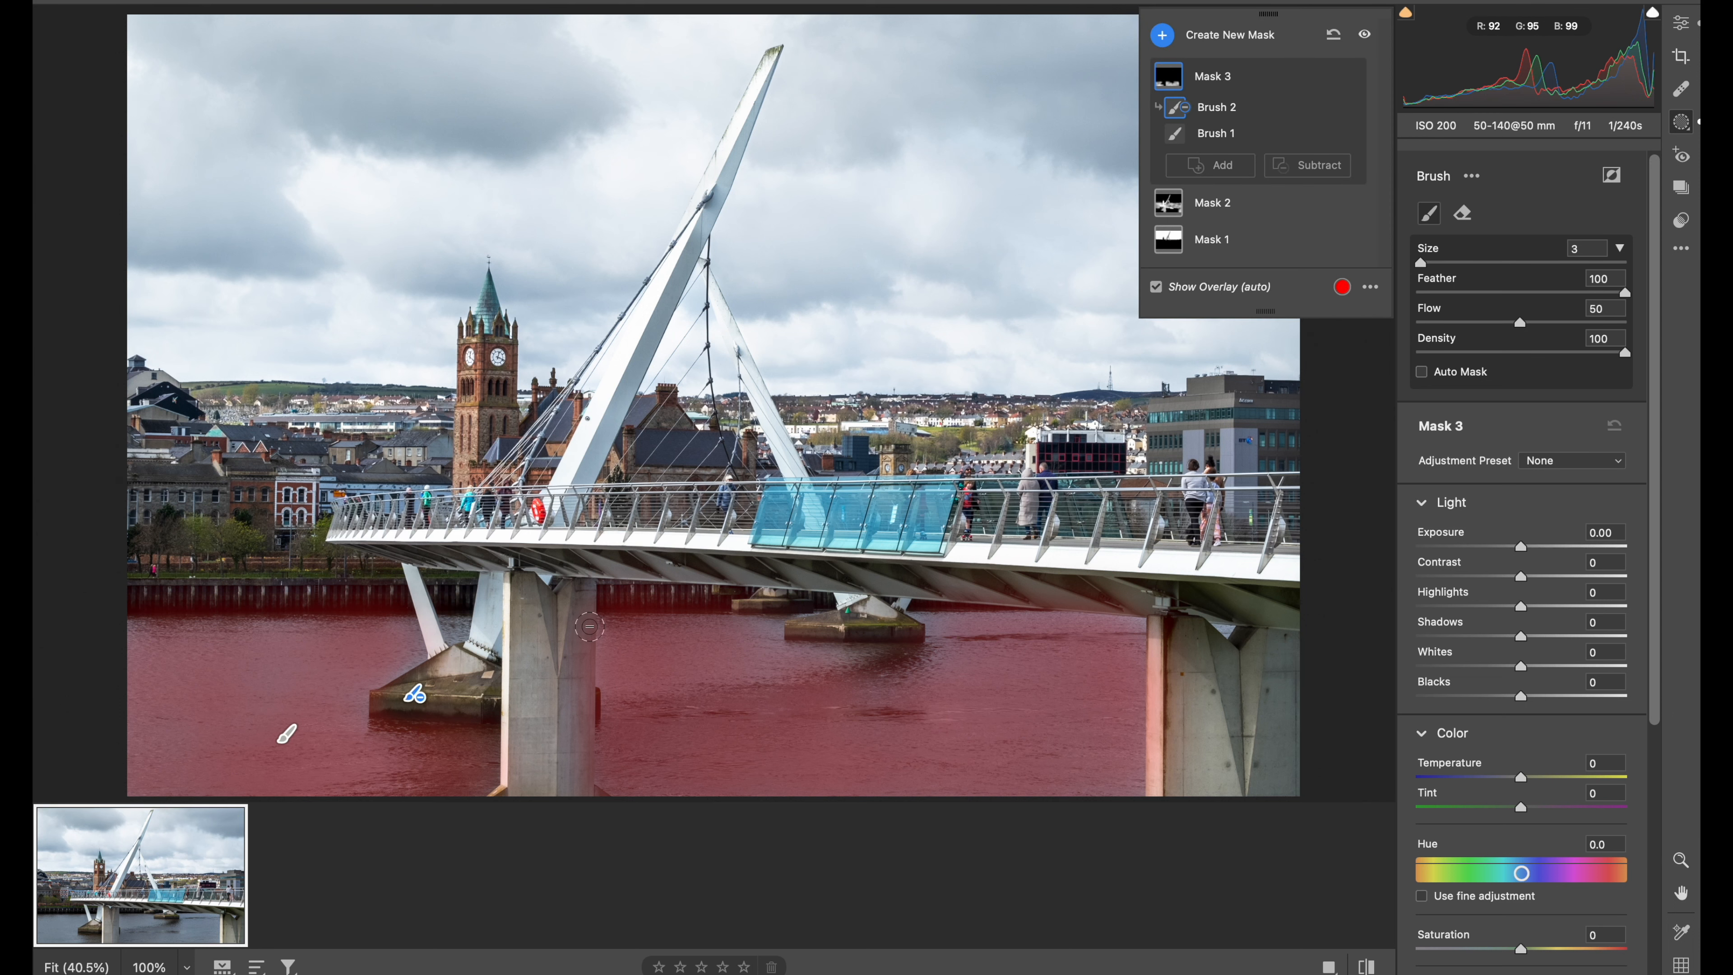
pyautogui.moveTo(589, 635); pyautogui.dragTo(585, 727)
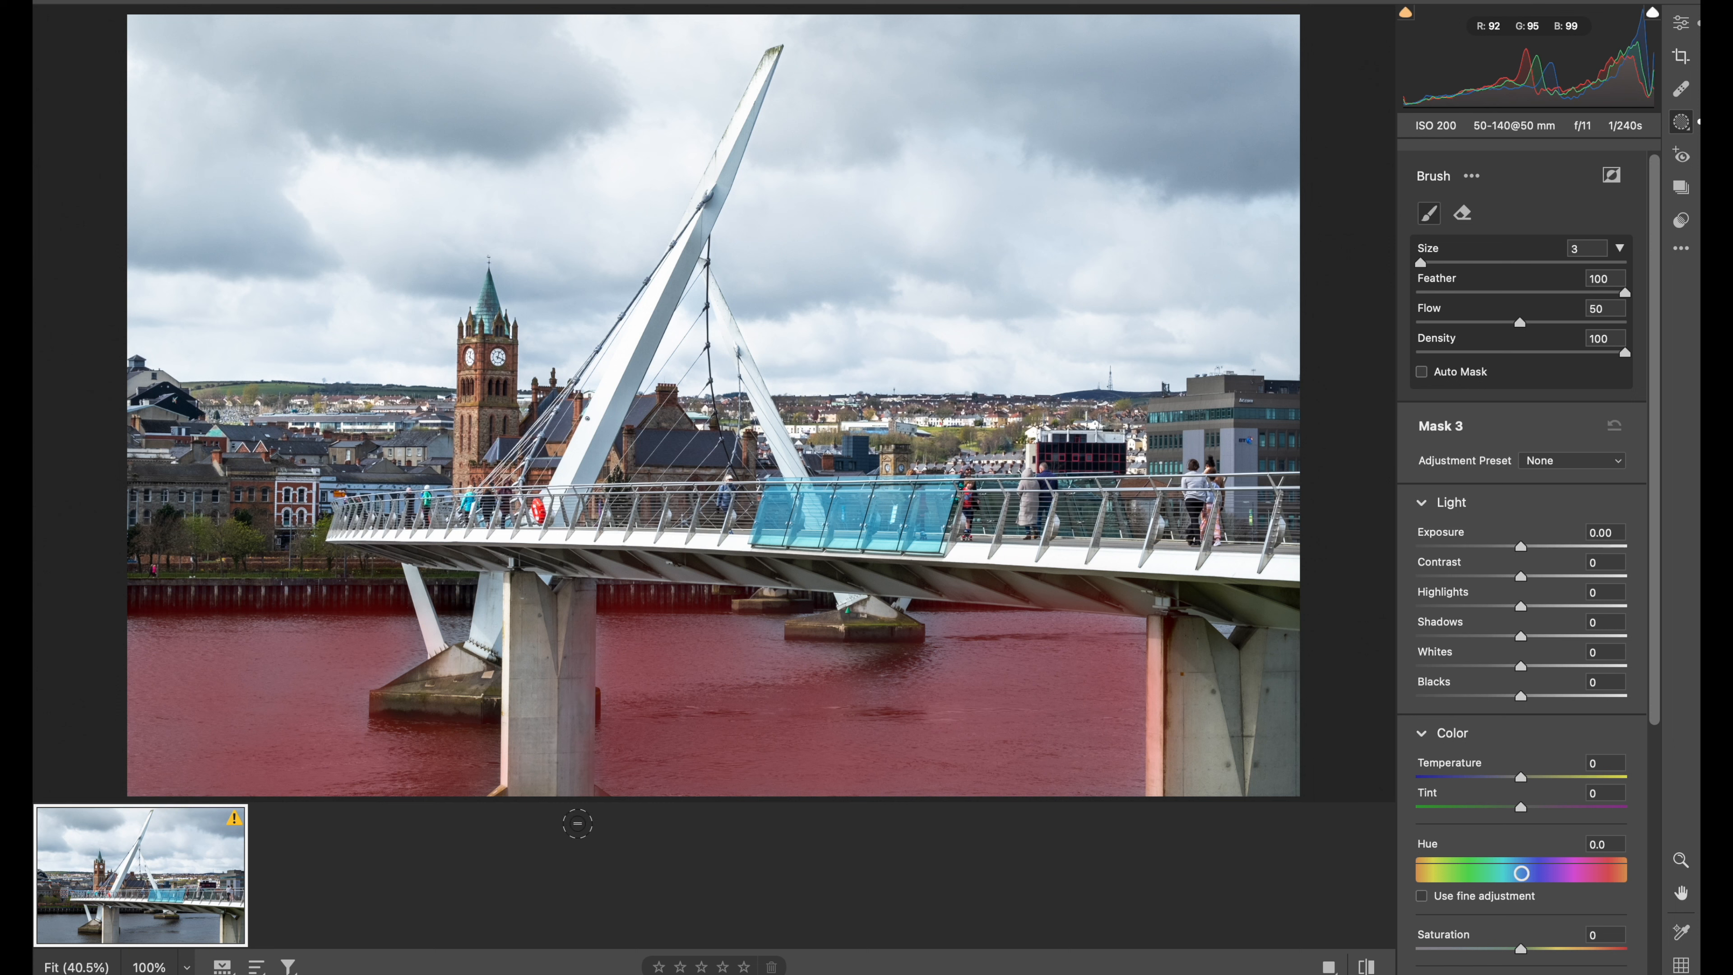
pyautogui.moveTo(572, 758); pyautogui.dragTo(573, 760)
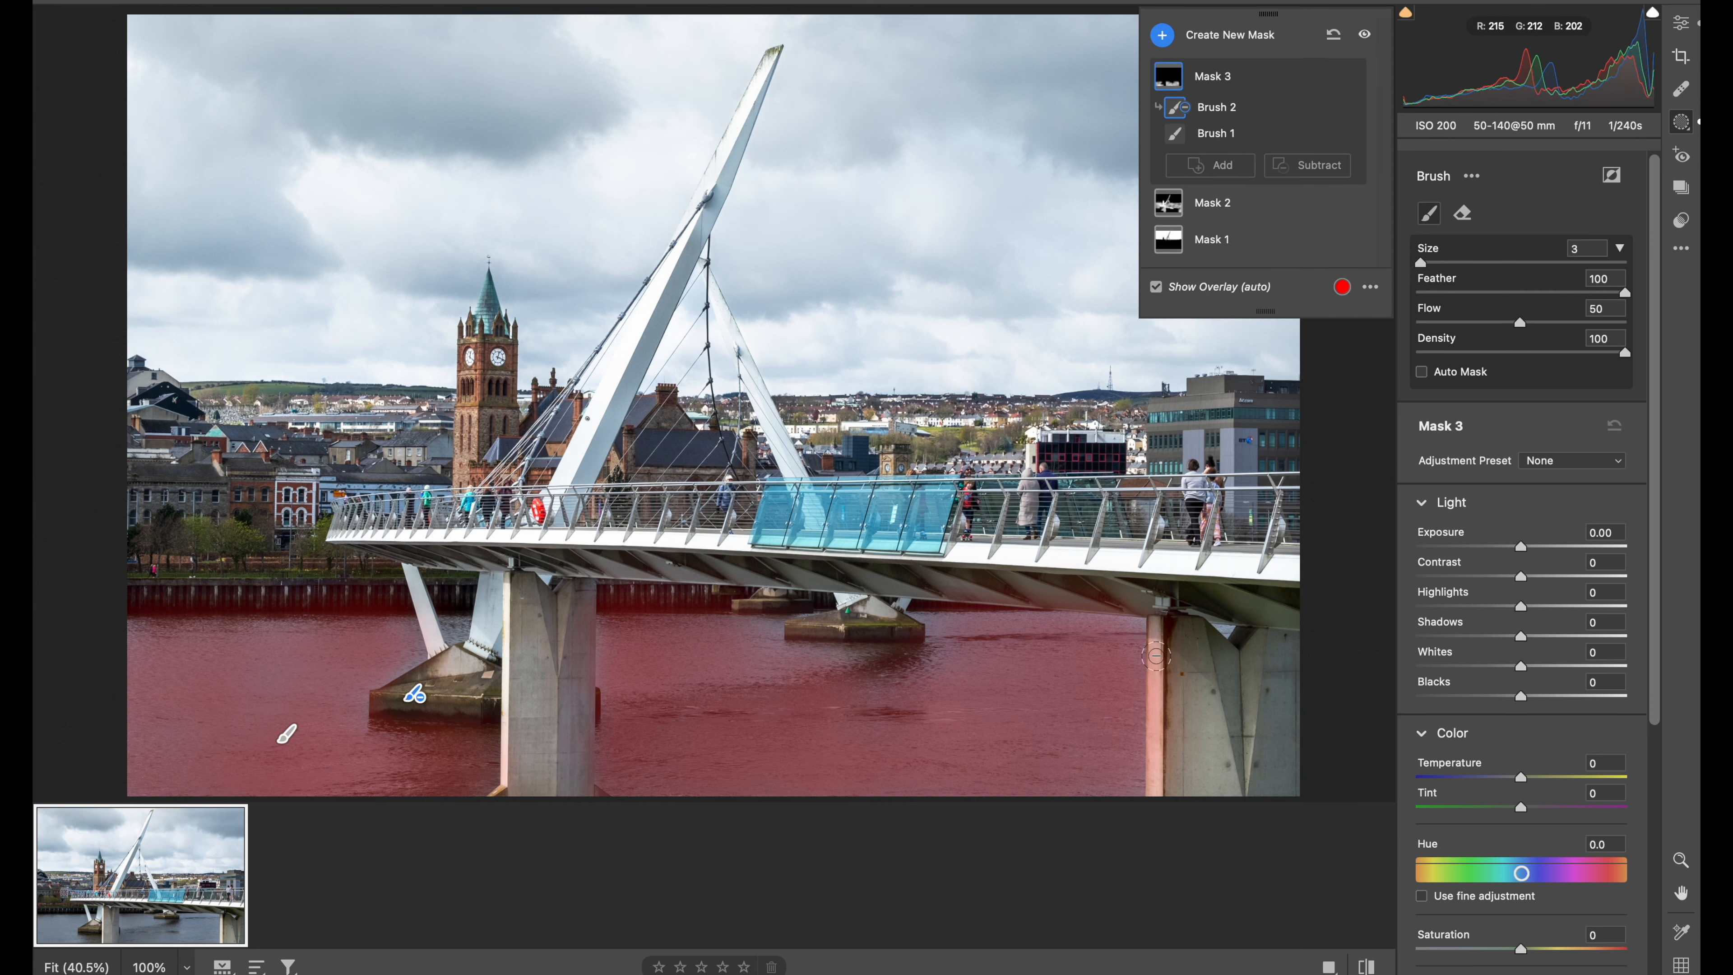
pyautogui.moveTo(1153, 640); pyautogui.dragTo(1153, 812)
pyautogui.moveTo(1166, 753)
pyautogui.mouseDown()
pyautogui.moveTo(1164, 643)
pyautogui.moveTo(1162, 783)
pyautogui.moveTo(1180, 748)
pyautogui.moveTo(1184, 770)
pyautogui.moveTo(1201, 676)
pyautogui.moveTo(1197, 791)
pyautogui.mouseUp()
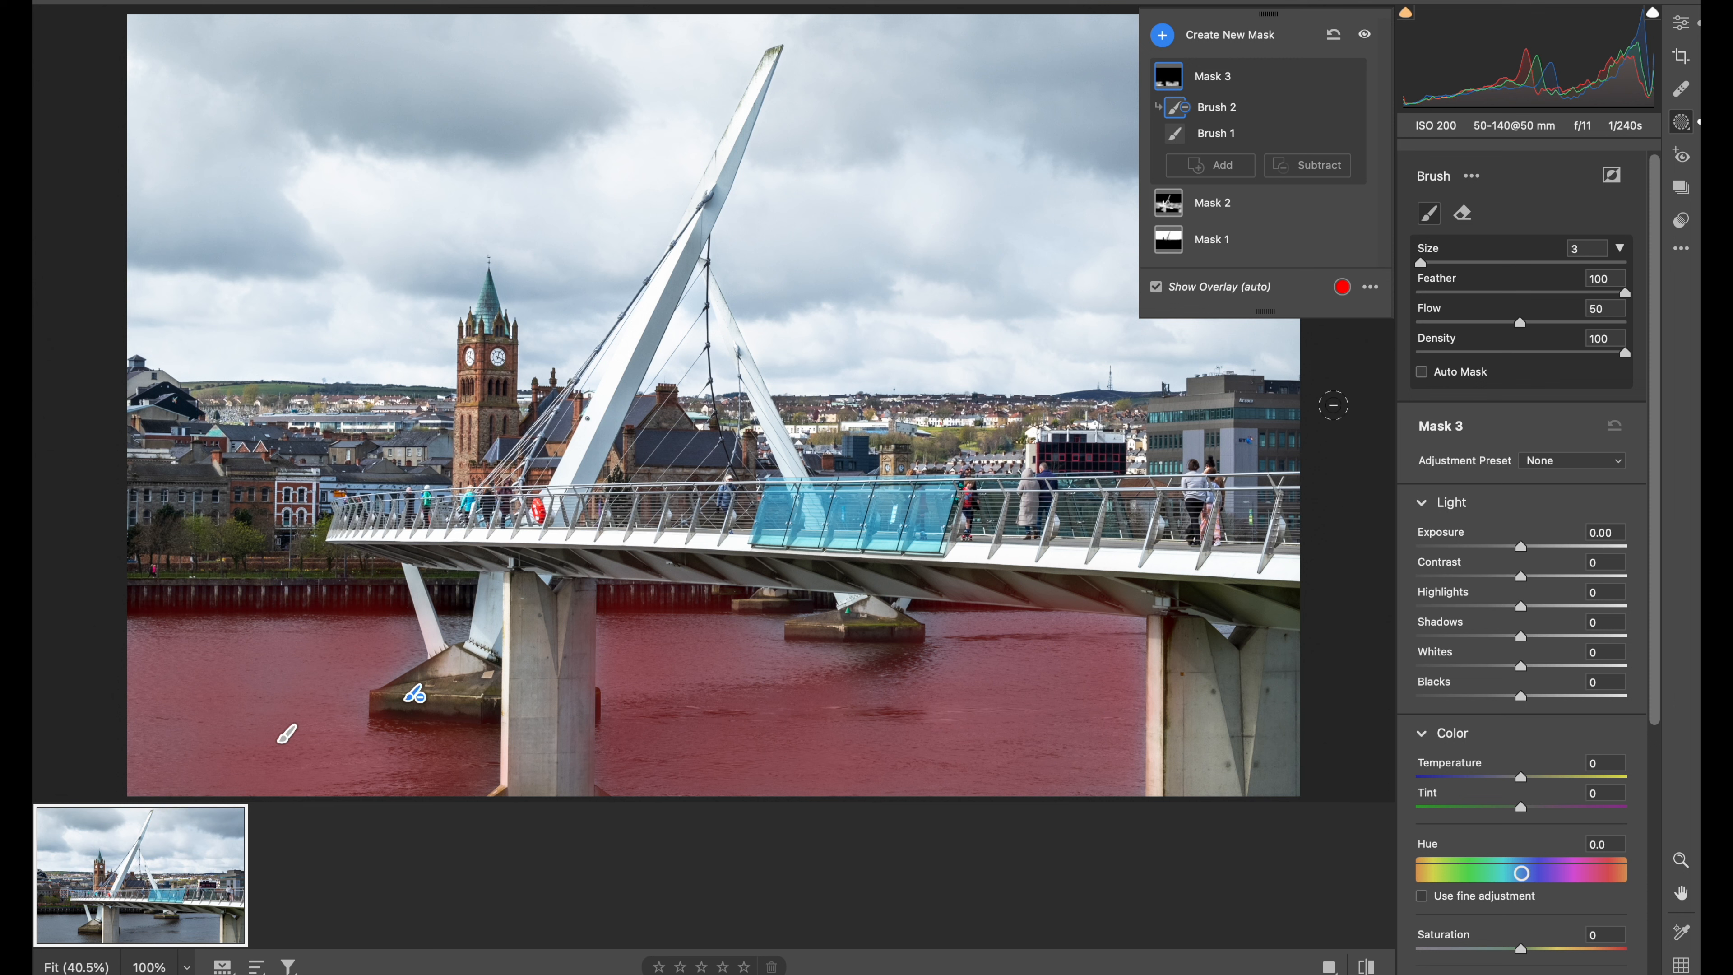
# - Add another size 3 brush to Mask 3 and paint the missed water around the slanted strut, stone base and far riverbank
pyautogui.click(1216, 174)
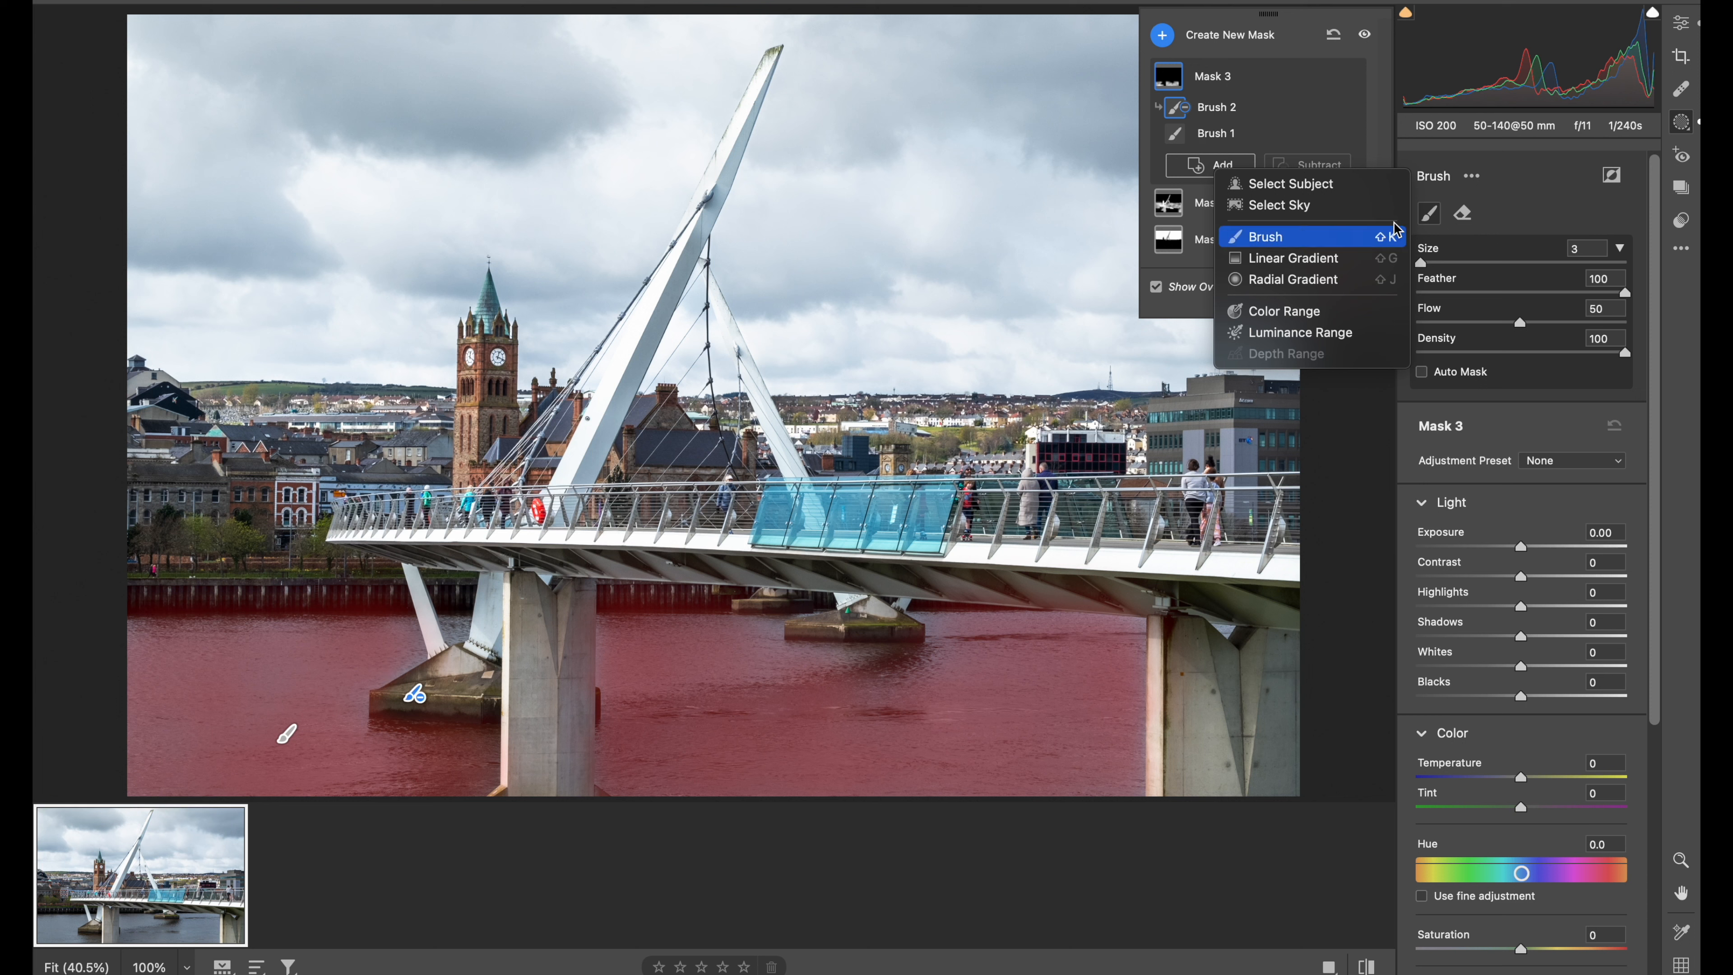
pyautogui.click(1270, 238)
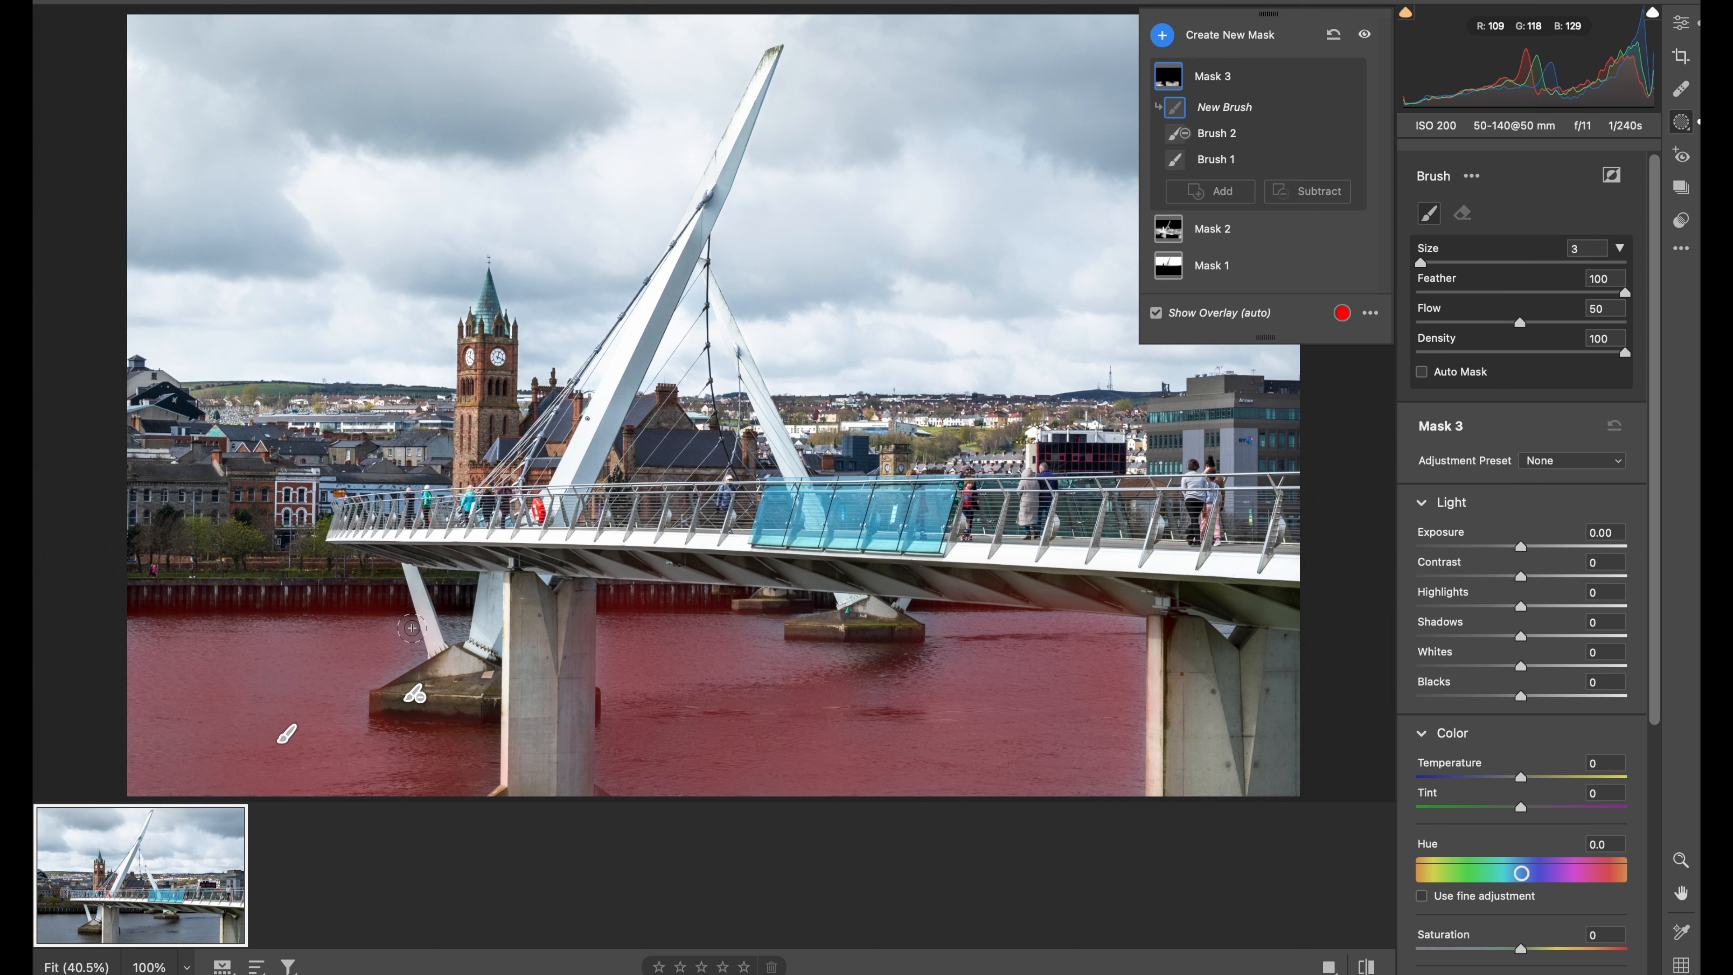
pyautogui.moveTo(408, 635)
pyautogui.mouseDown()
pyautogui.moveTo(406, 665)
pyautogui.moveTo(355, 693)
pyautogui.moveTo(342, 739)
pyautogui.mouseUp()
pyautogui.moveTo(442, 623)
pyautogui.mouseDown()
pyautogui.moveTo(456, 641)
pyautogui.moveTo(467, 613)
pyautogui.moveTo(443, 638)
pyautogui.mouseUp()
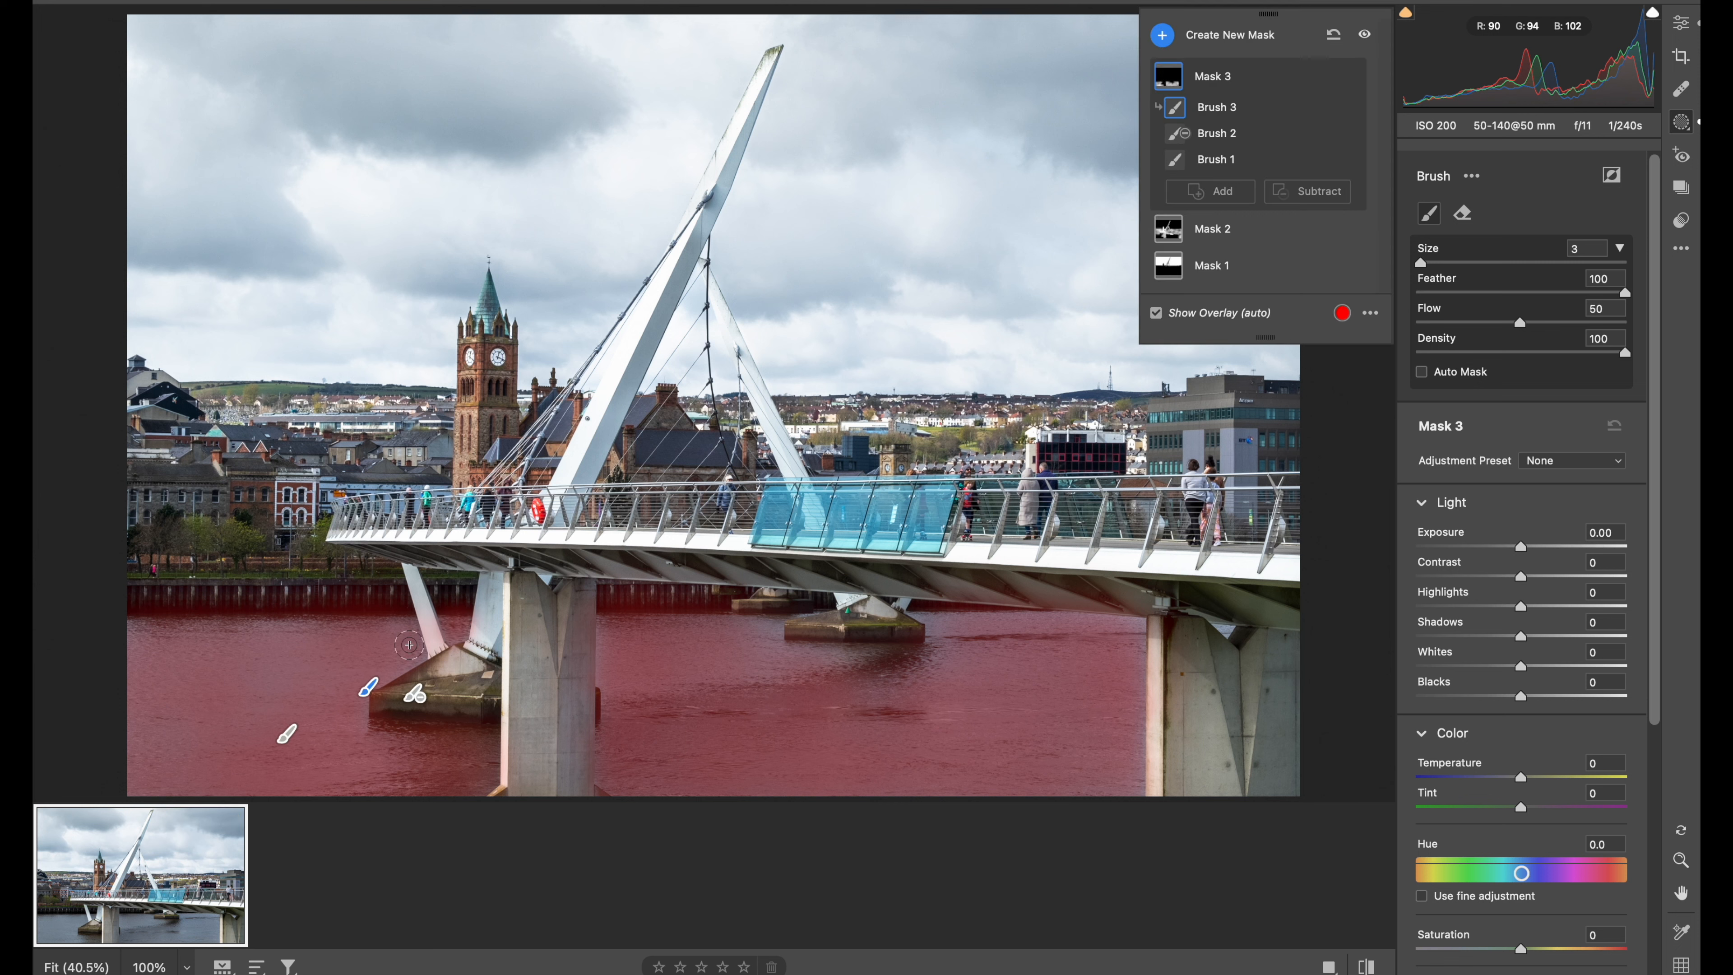
pyautogui.moveTo(133, 623); pyautogui.dragTo(329, 630)
# - Set the water mask's exposure to +0.35 and contrast to +26, and increase its texture
pyautogui.moveTo(1521, 578)
pyautogui.mouseDown()
pyautogui.moveTo(1549, 580)
pyautogui.moveTo(1535, 556)
pyautogui.mouseUp()
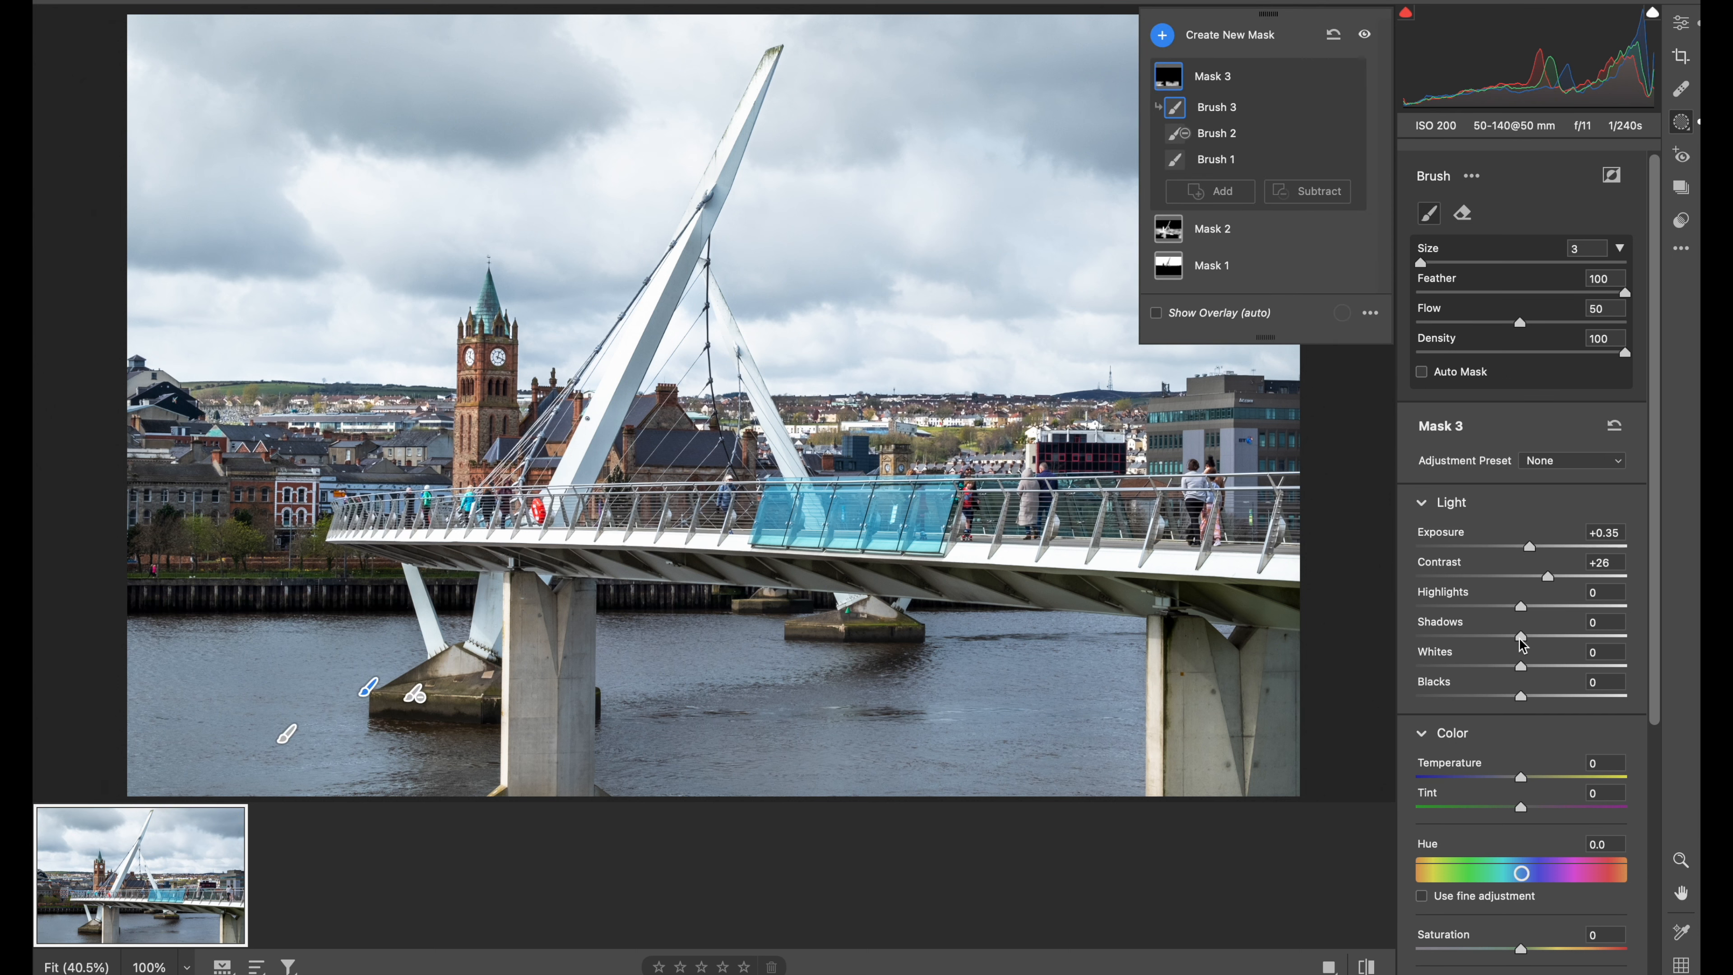
pyautogui.scroll(-3, 1521, 647)
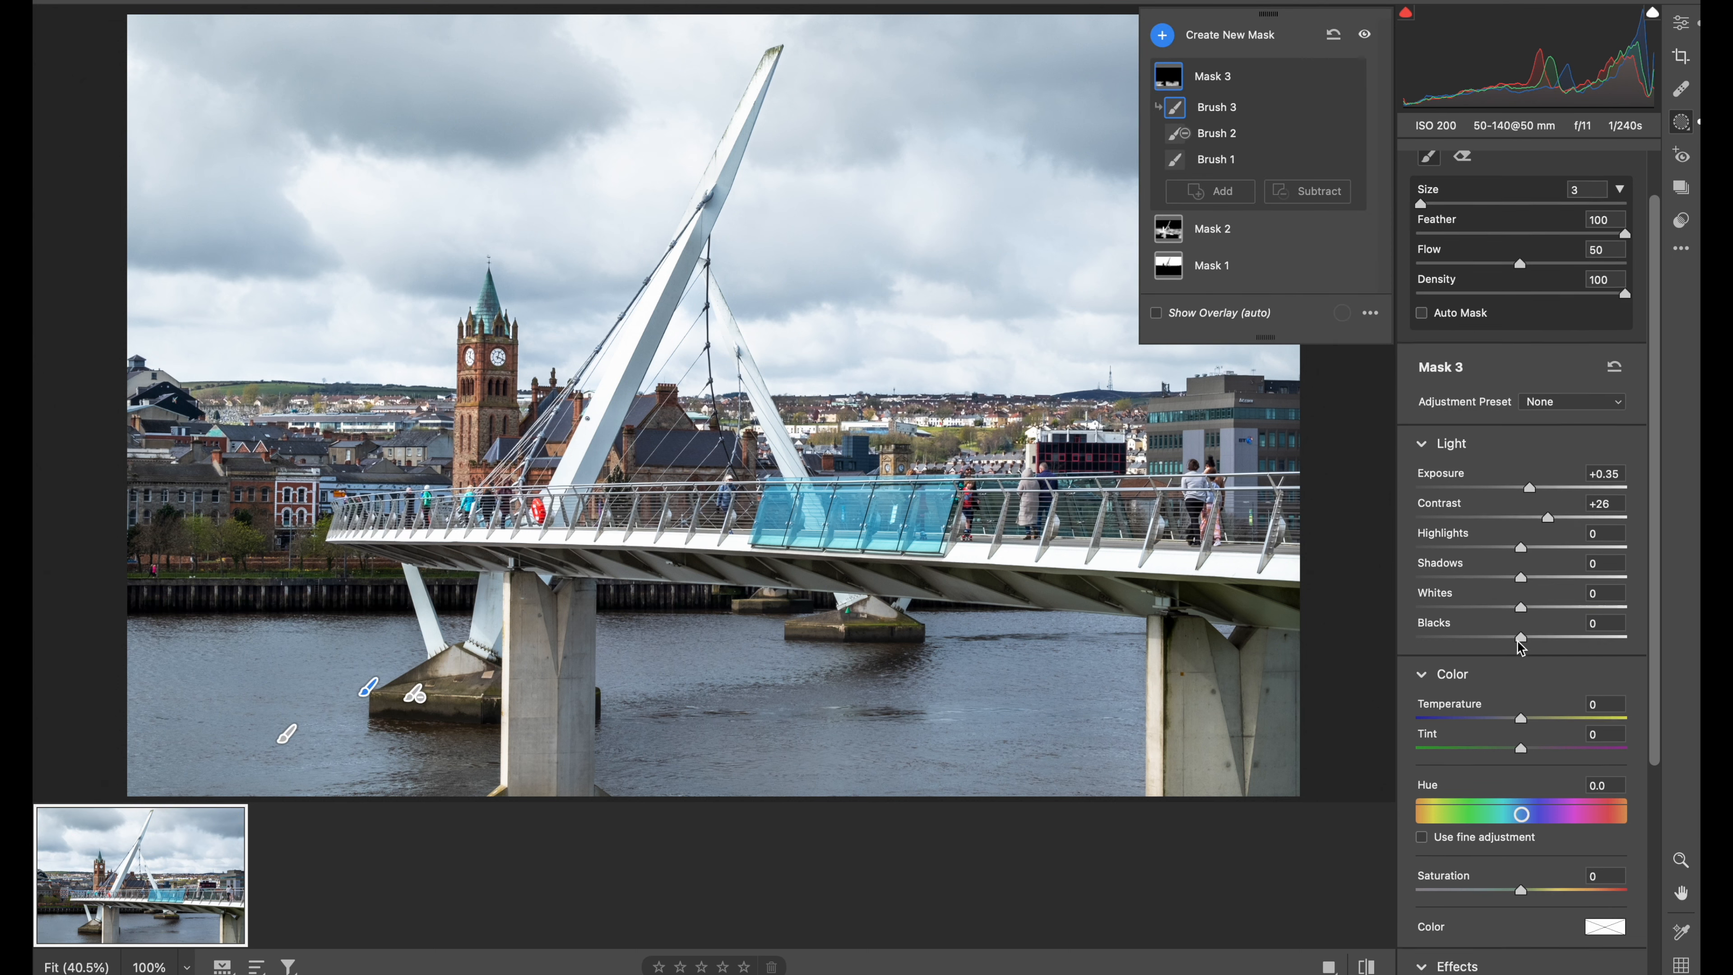
pyautogui.scroll(-2, 1518, 643)
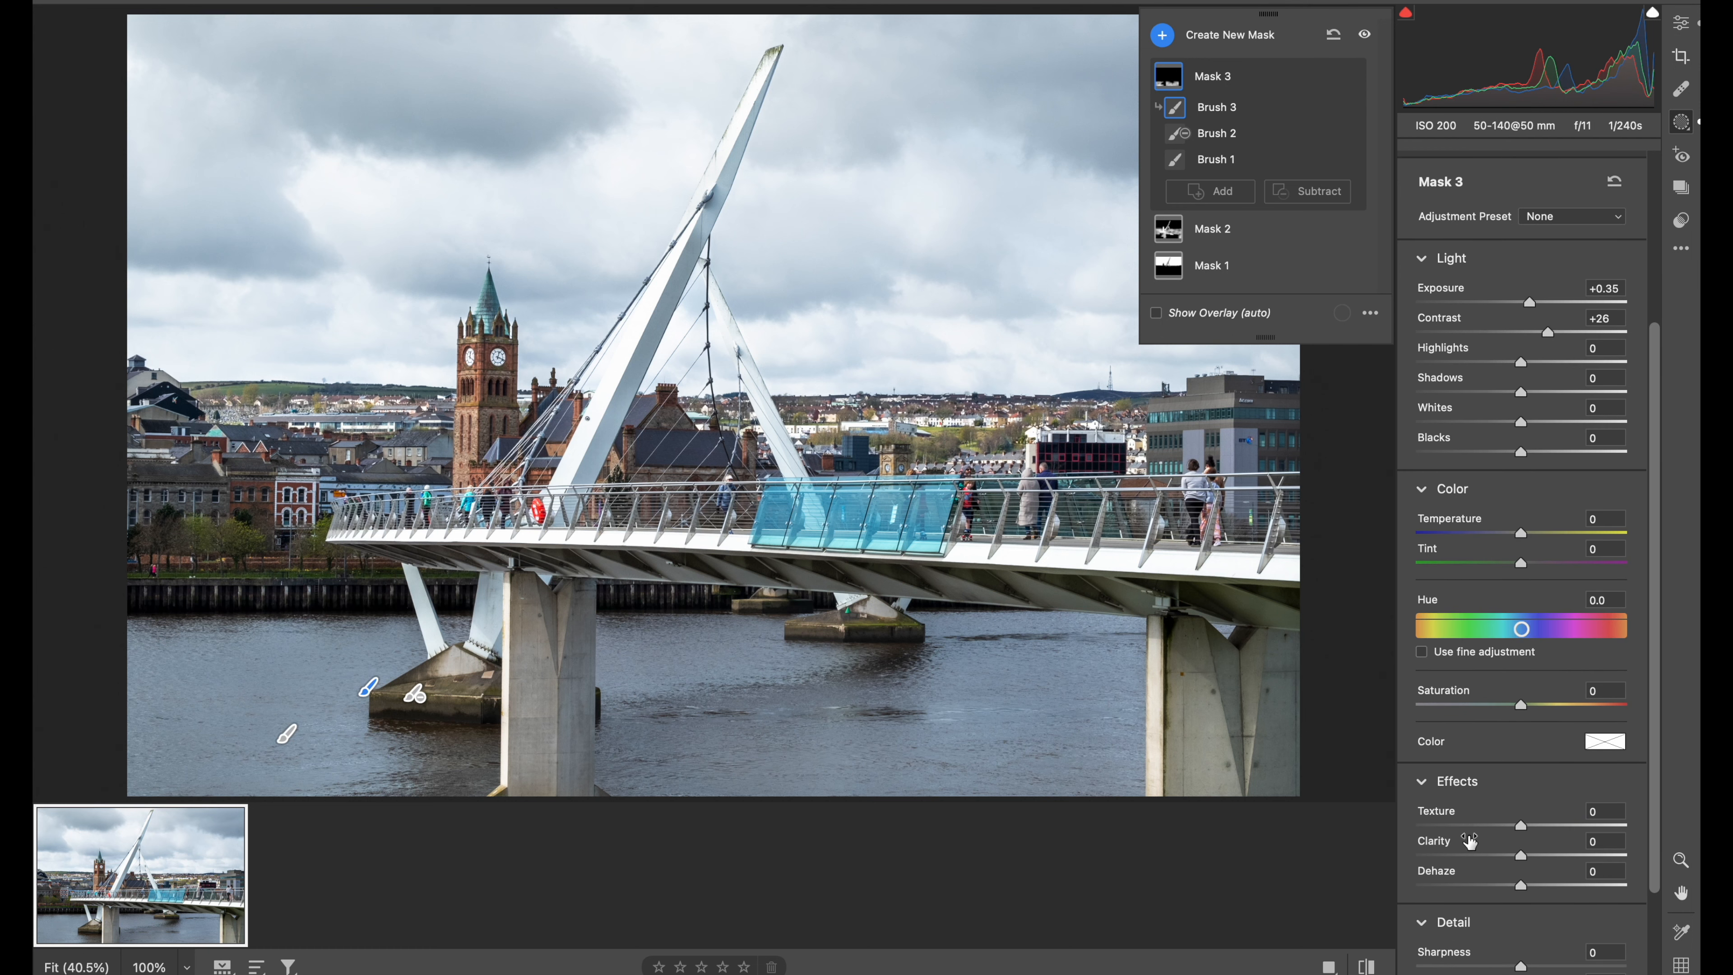
pyautogui.moveTo(1521, 827)
pyautogui.mouseDown()
pyautogui.moveTo(1539, 836)
pyautogui.moveTo(1533, 864)
pyautogui.mouseUp()
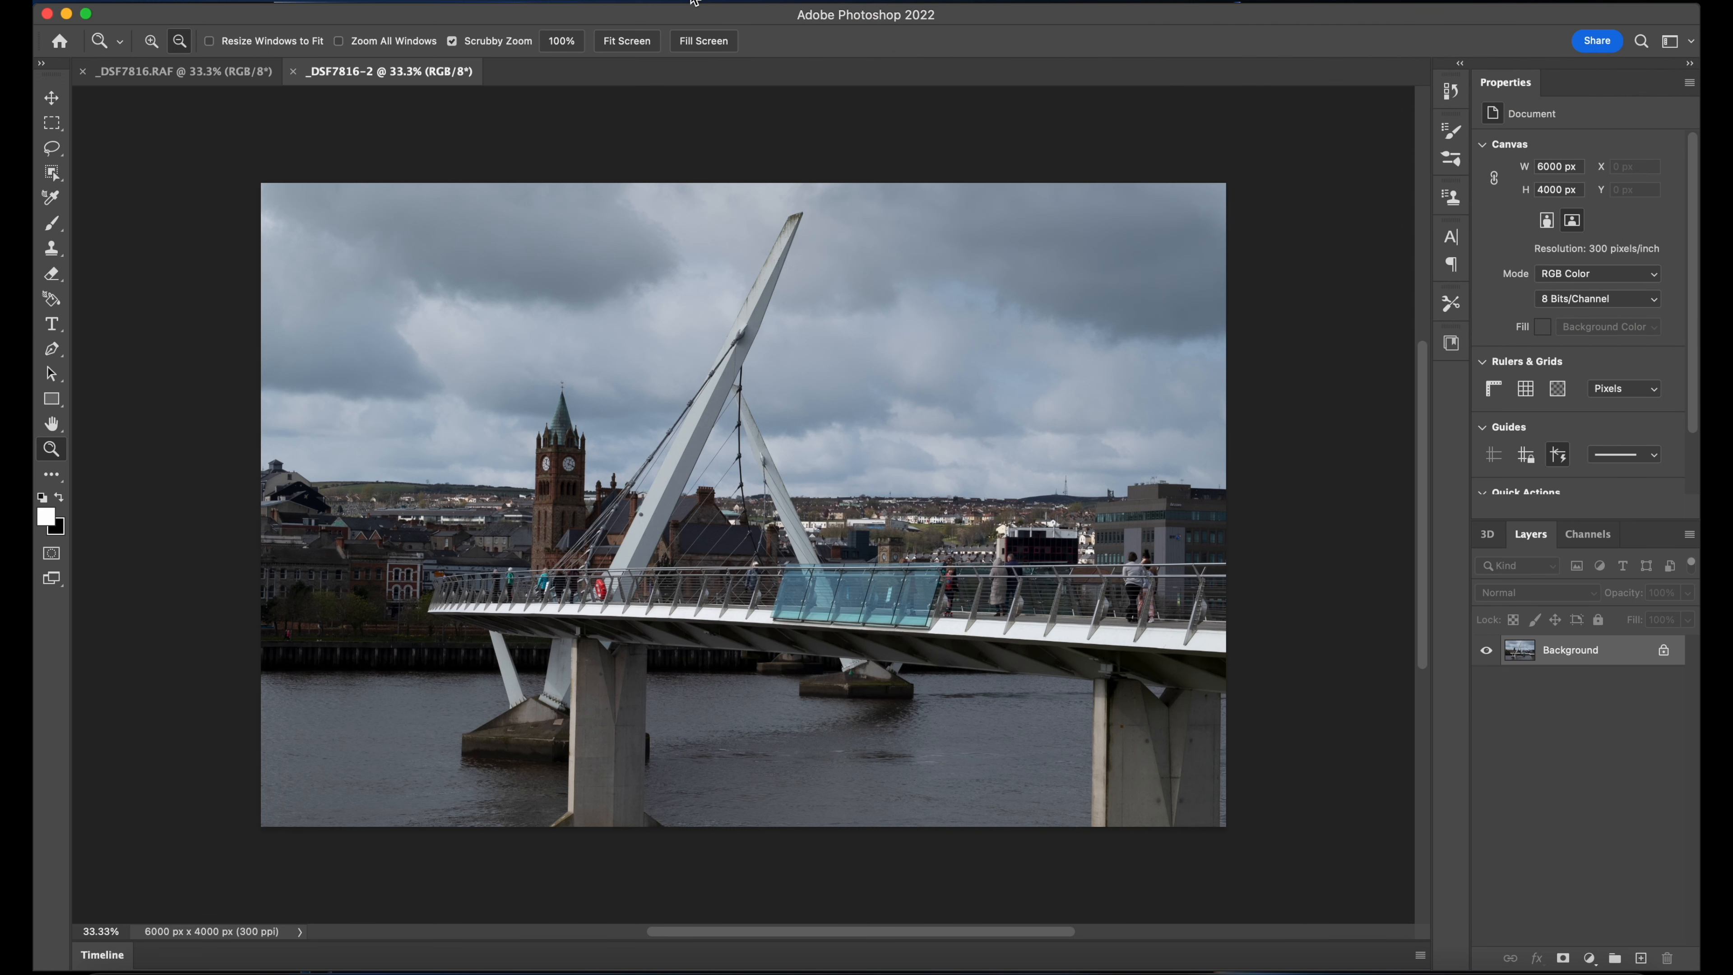
# - Switch to the processed _DSF7816.RAF document in Photoshop to compare it with the unprocessed _DSF7816-2 version
pyautogui.click(692, 4)
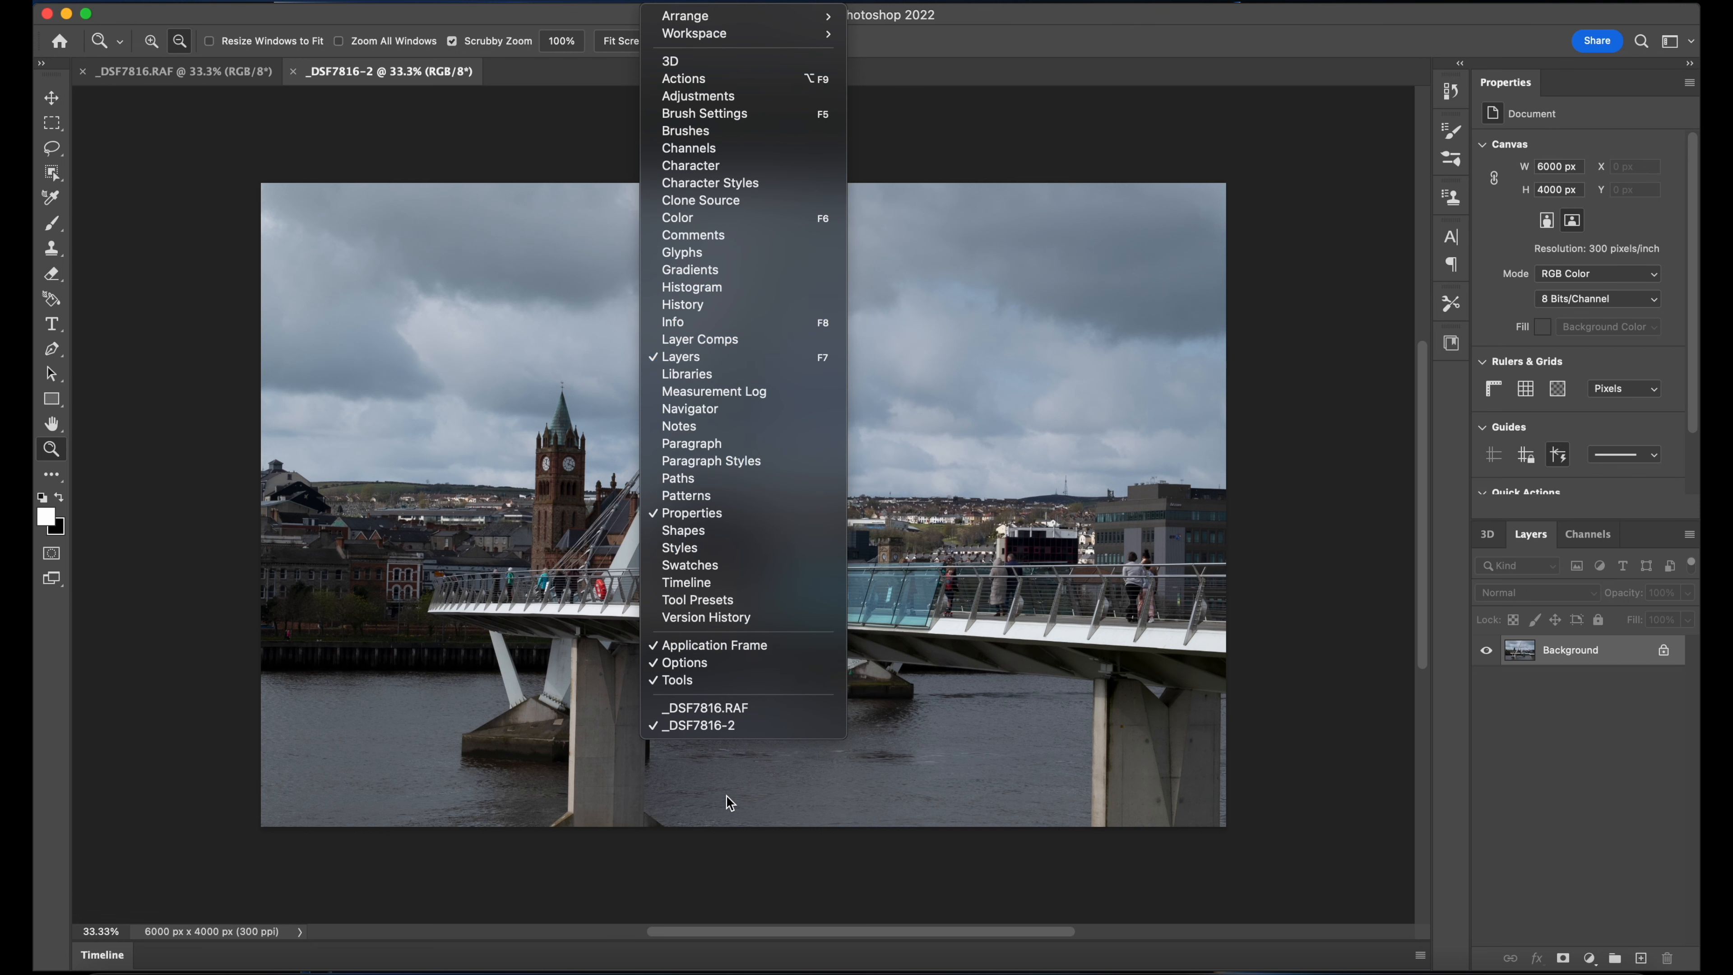
pyautogui.click(724, 712)
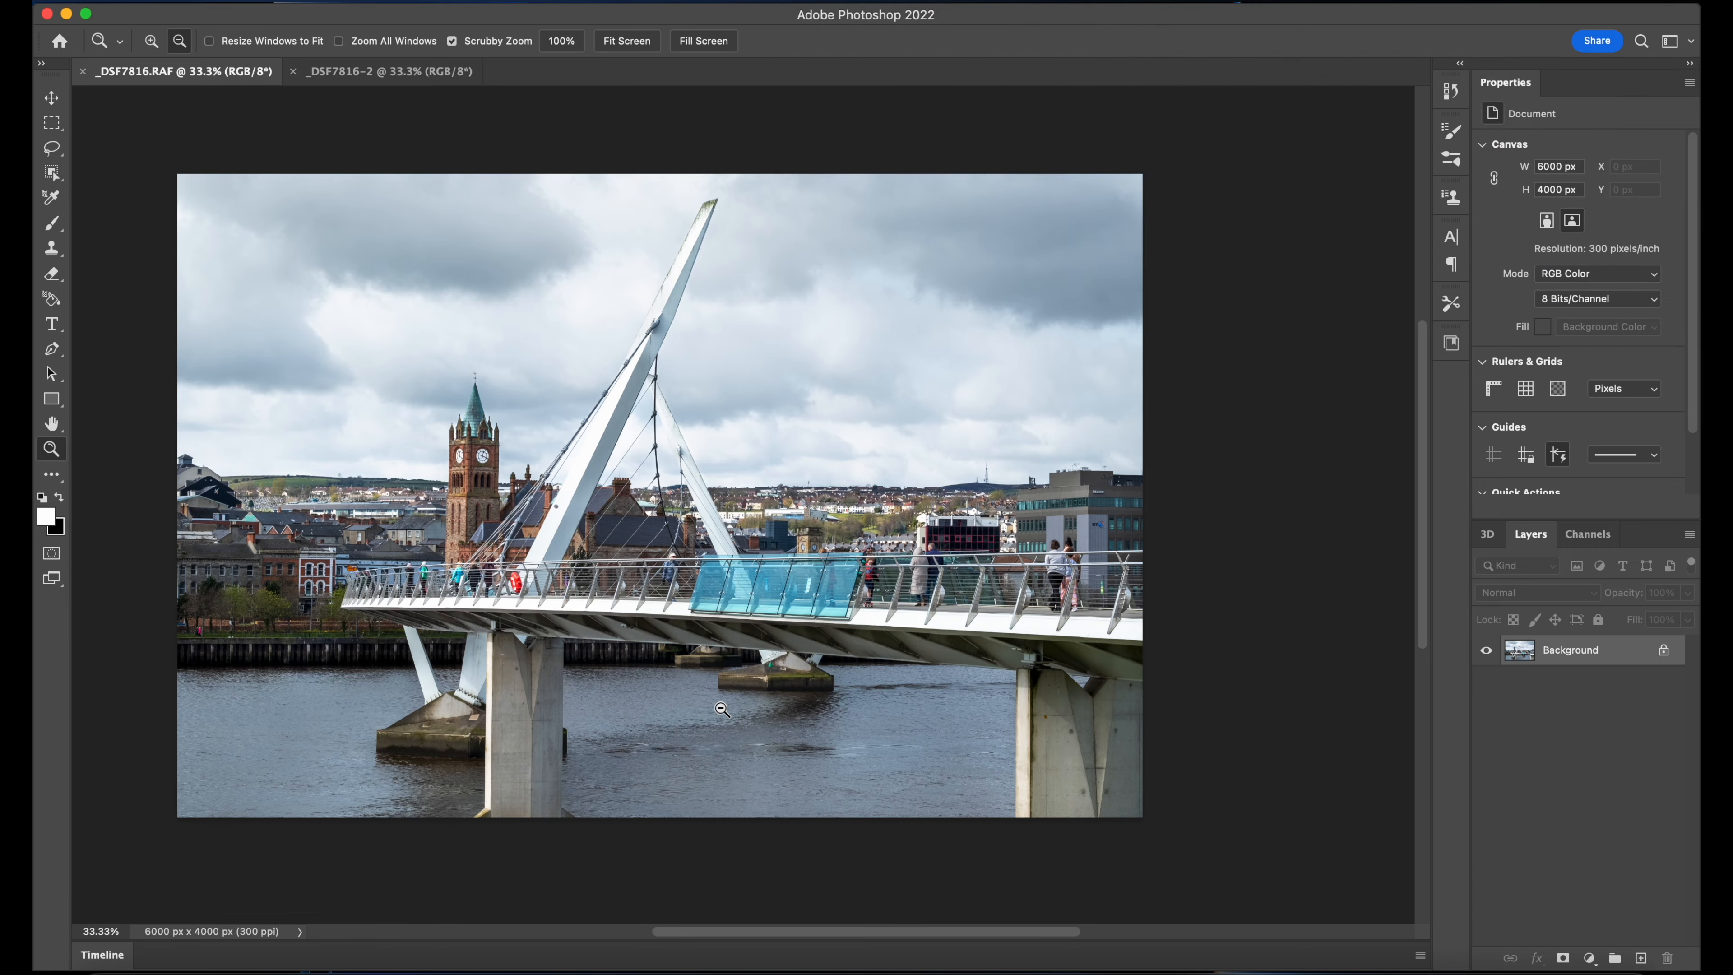